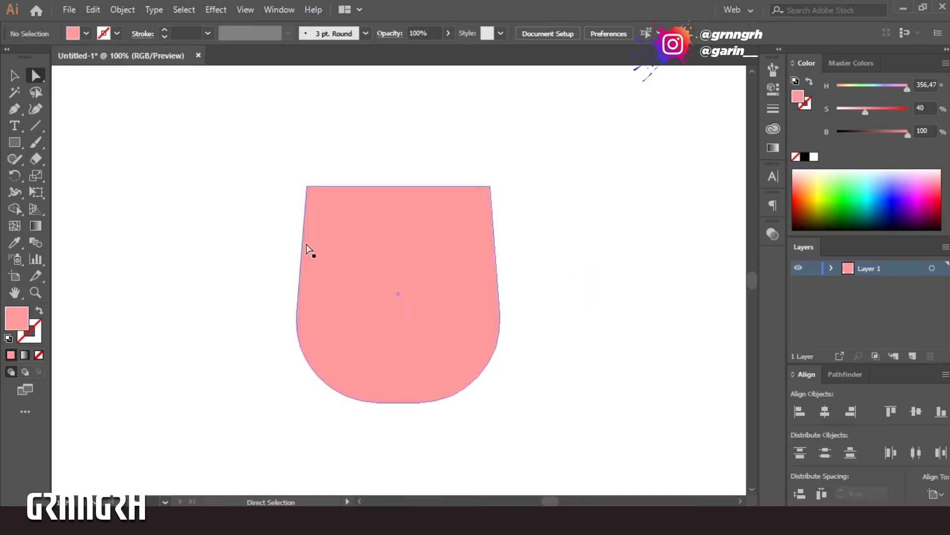
# Step: Draw a tall ellipse beside the pink face shape and a rectangle covering the ellipse's lower half
pyautogui.moveTo(20, 144); pyautogui.dragTo(72, 171)
pyautogui.moveTo(167, 204); pyautogui.dragTo(271, 281)
pyautogui.moveTo(222, 204); pyautogui.dragTo(218, 153)
pyautogui.moveTo(14, 142); pyautogui.dragTo(70, 143)
pyautogui.moveTo(149, 231); pyautogui.dragTo(308, 253)
pyautogui.press('v')
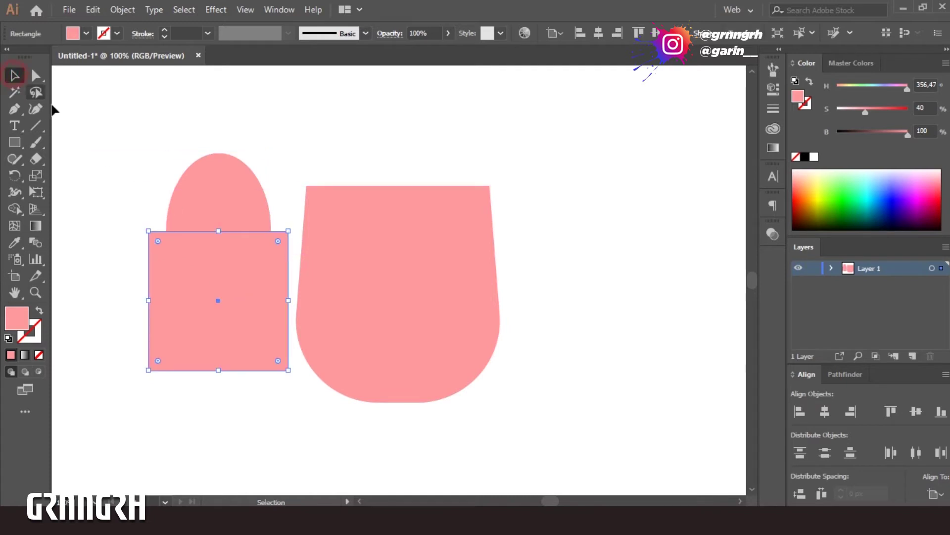
# Step: Divide the overlapping ellipse and rectangle with Pathfinder and ungroup the resulting pieces
pyautogui.keyDown('shift'); pyautogui.click(183, 179); pyautogui.keyUp('shift')
pyautogui.click(845, 374)
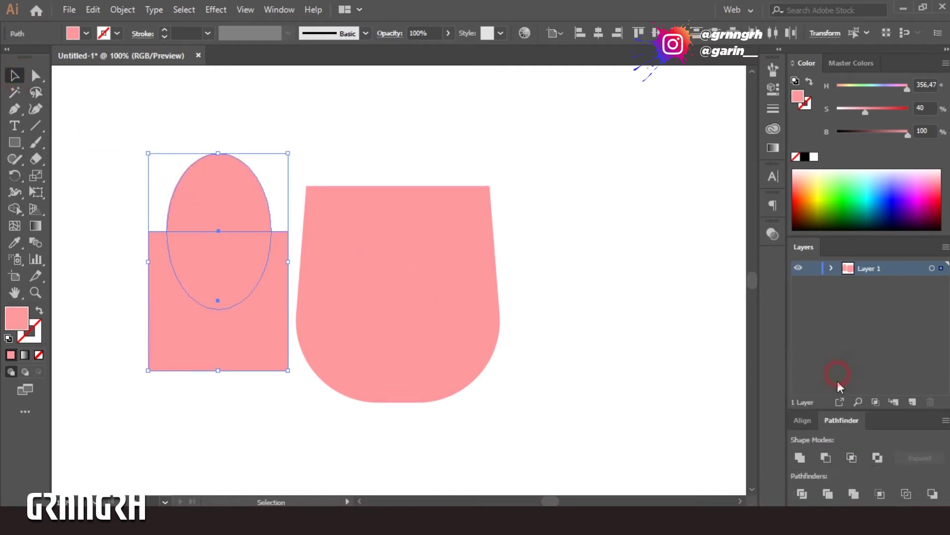
pyautogui.click(802, 493)
pyautogui.click(237, 377)
pyautogui.rightClick(208, 298)
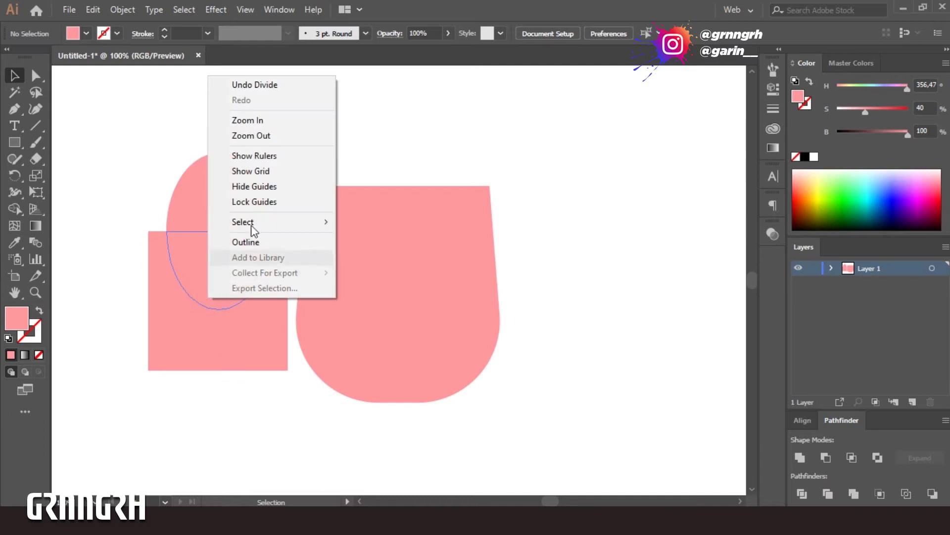
pyautogui.click(205, 277)
pyautogui.rightClick(205, 278)
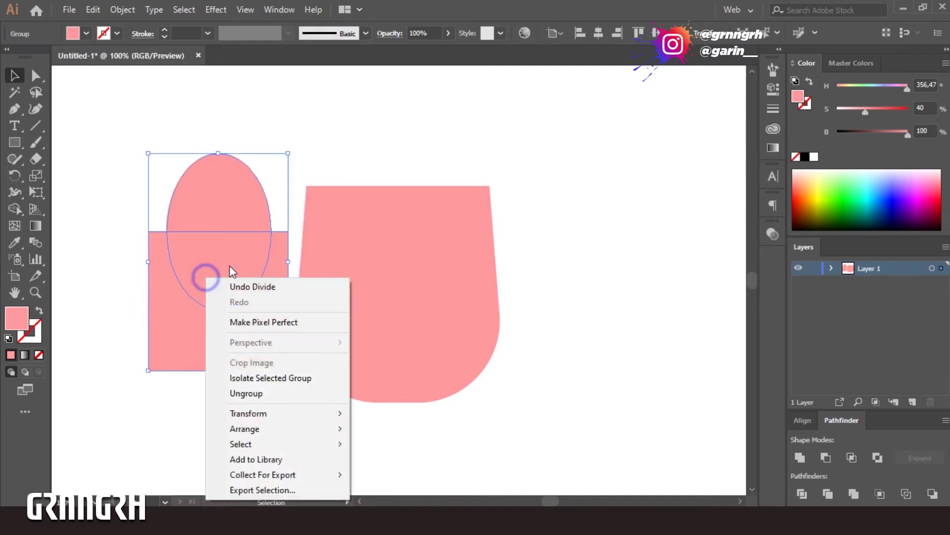
pyautogui.click(257, 393)
# Step: Delete the rectangle remainder and the ellipse's lower half, keeping only the upper half-ellipse
pyautogui.click(203, 327)
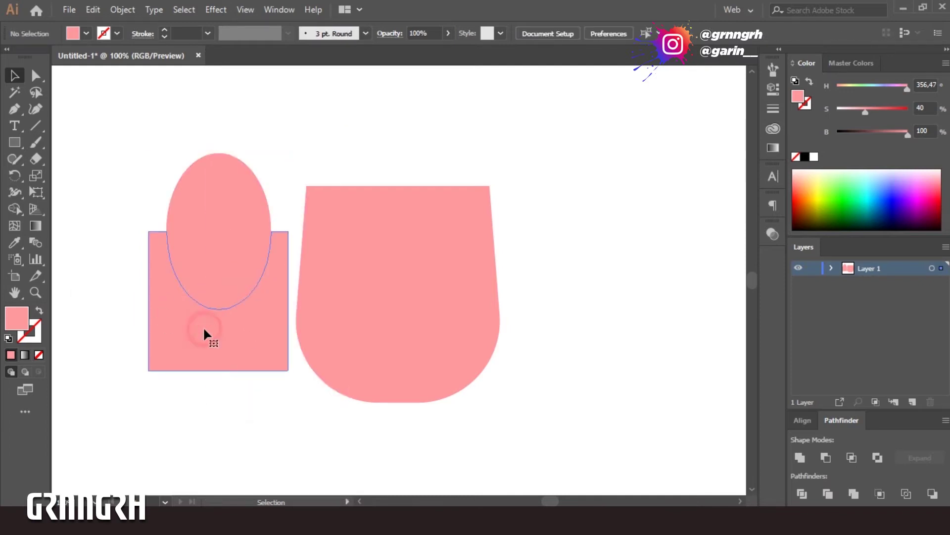
pyautogui.press('Delete')
pyautogui.click(220, 284)
pyautogui.press('Delete')
# Step: Shrink the half-ellipse into an eye on the upper left of the pink face and fill it with pale cream
pyautogui.click(239, 217)
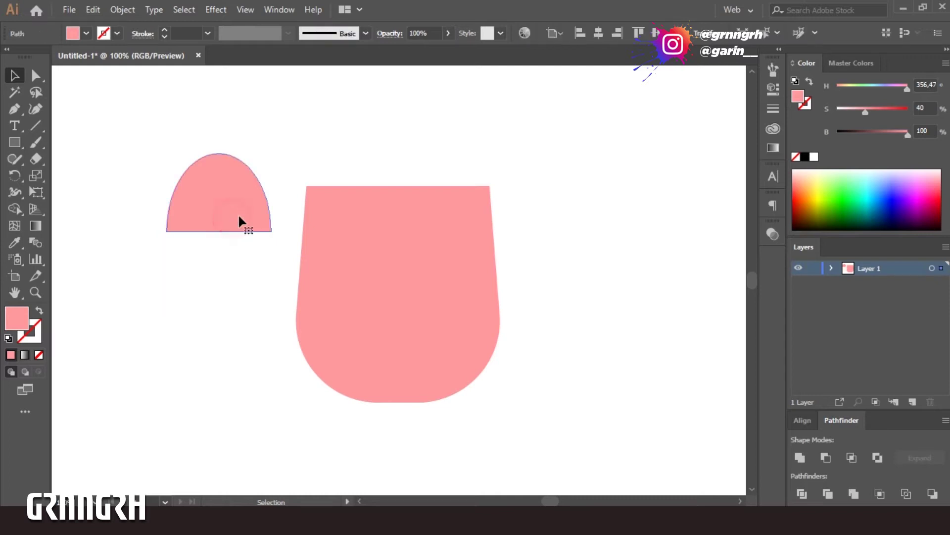
pyautogui.moveTo(271, 192); pyautogui.dragTo(216, 301)
pyautogui.moveTo(223, 253); pyautogui.dragTo(224, 259)
pyautogui.moveTo(260, 294); pyautogui.dragTo(370, 272)
pyautogui.moveTo(349, 248); pyautogui.dragTo(354, 258)
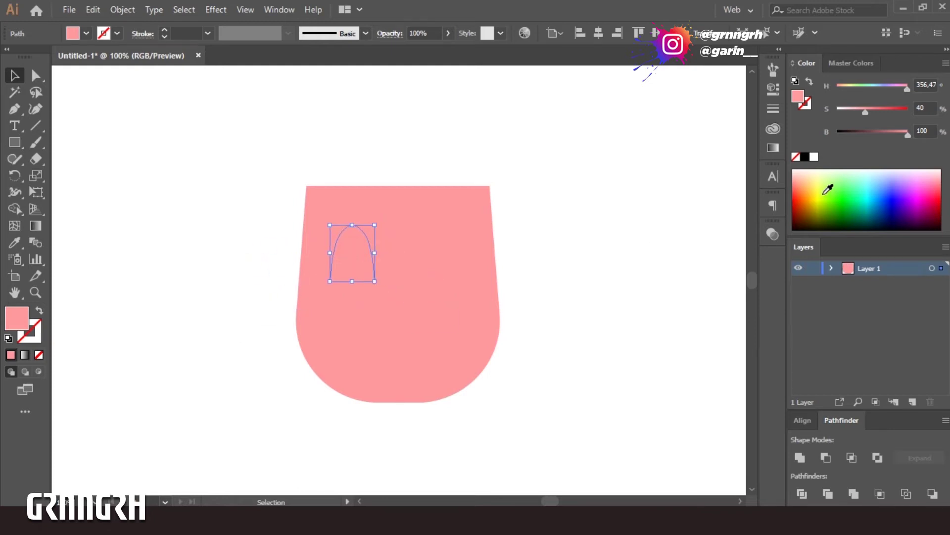
pyautogui.click(827, 184)
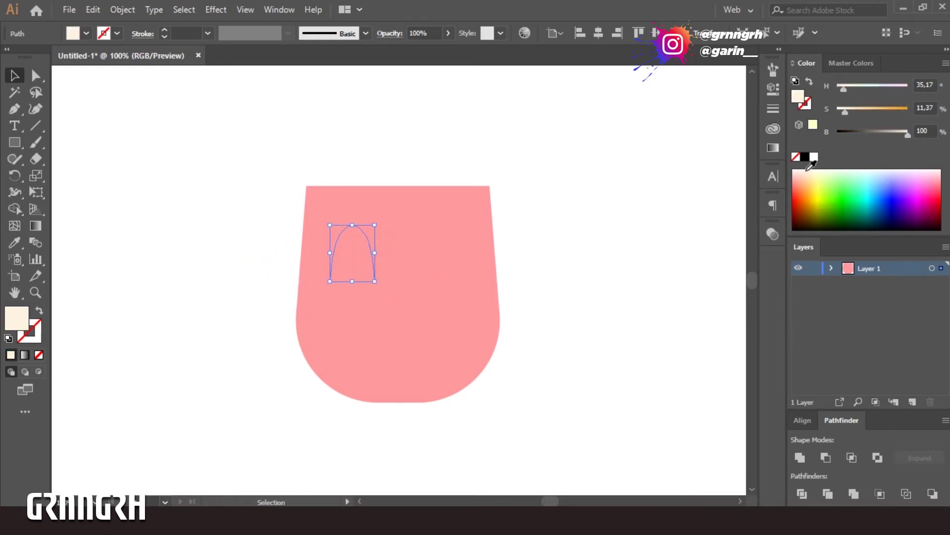
pyautogui.click(220, 275)
# Step: Draw a small cream circle and place it over the right side of the eye, slightly overhanging its edge
pyautogui.moveTo(15, 142); pyautogui.dragTo(62, 177)
pyautogui.moveTo(222, 254); pyautogui.dragTo(260, 287)
pyautogui.press('v')
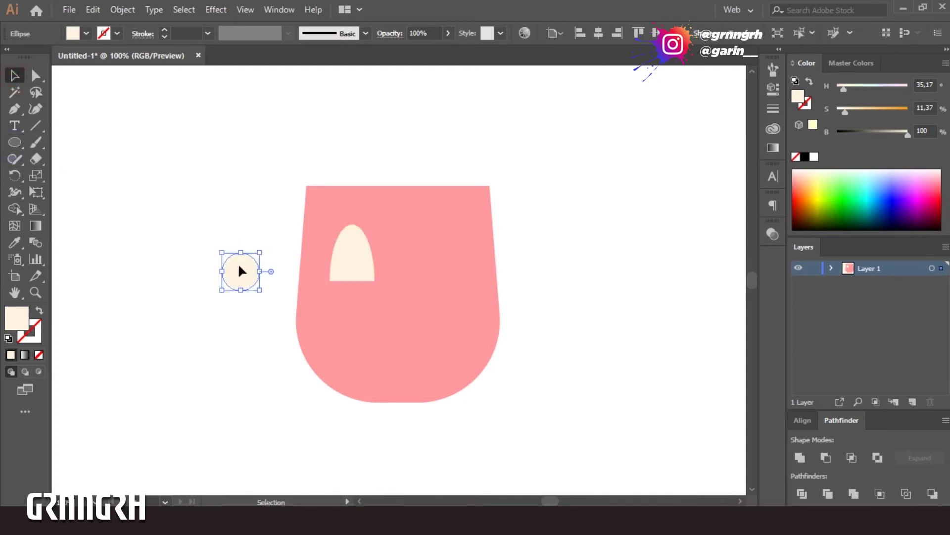
pyautogui.moveTo(344, 276); pyautogui.dragTo(364, 257)
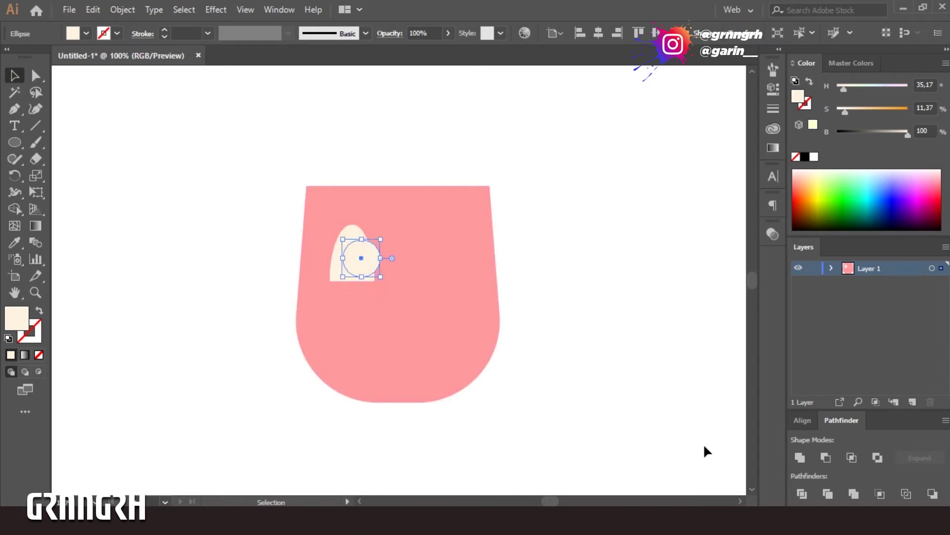
pyautogui.click(808, 491)
pyautogui.click(548, 276)
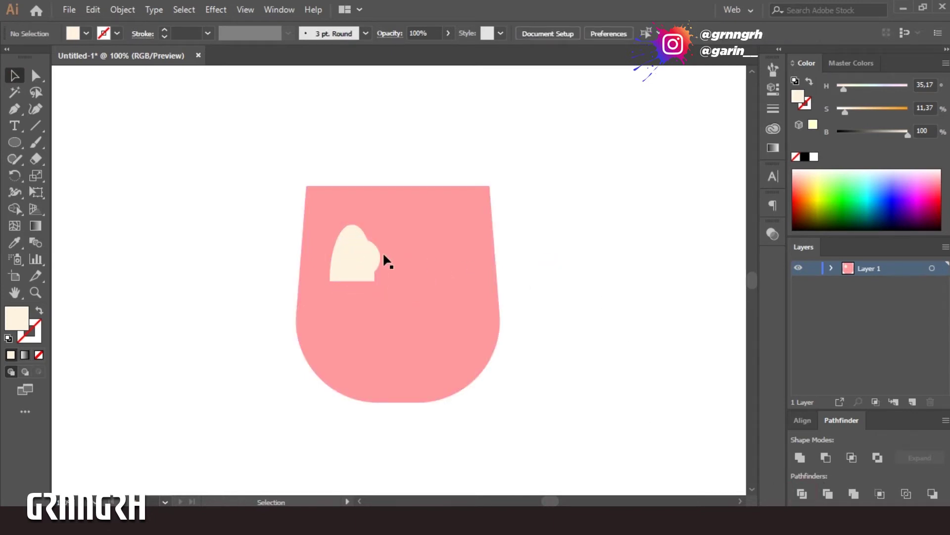
pyautogui.rightClick(374, 253)
pyautogui.click(704, 270)
pyautogui.click(350, 232)
pyautogui.rightClick(355, 251)
pyautogui.click(590, 242)
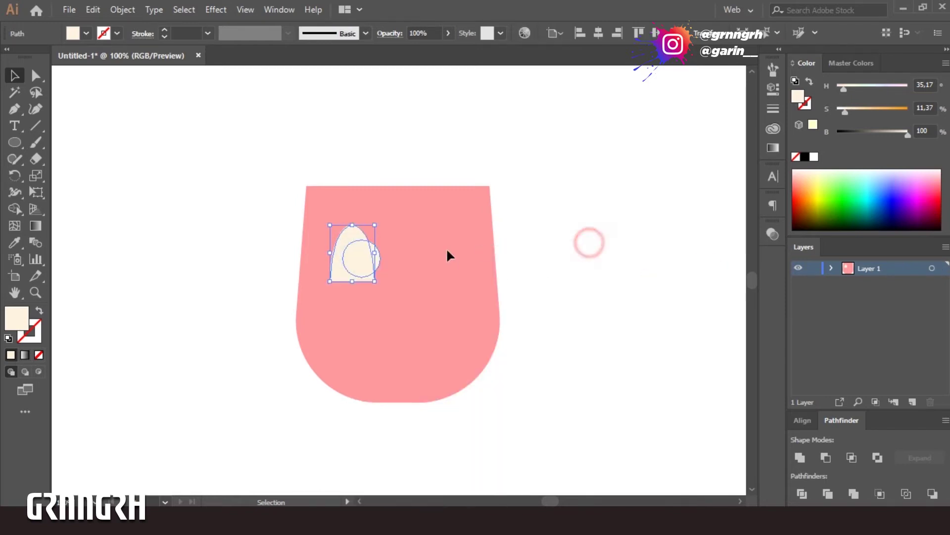
# Step: Divide the eye shape and circle with Pathfinder, ungroup the pieces and remove the sliver outside the eye
pyautogui.click(348, 258)
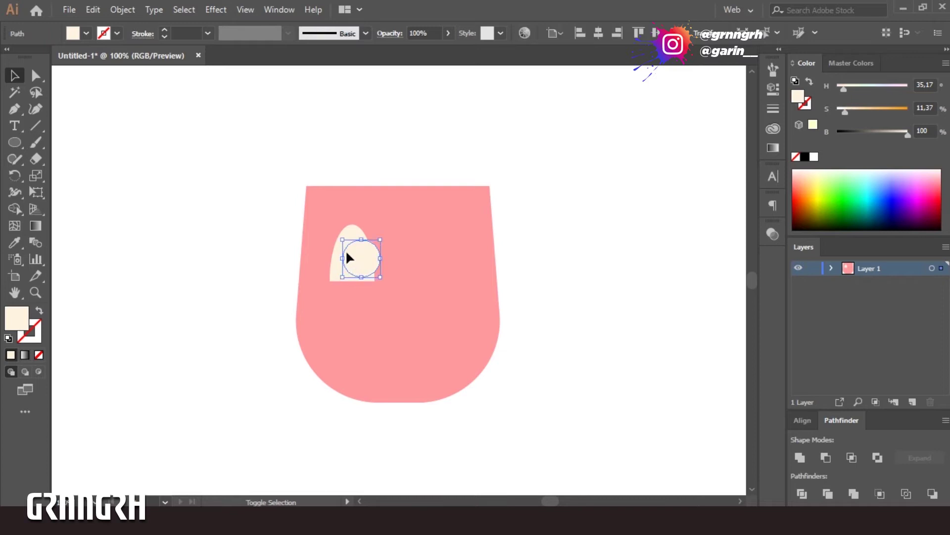
pyautogui.keyDown('shift'); pyautogui.click(332, 272); pyautogui.keyUp('shift')
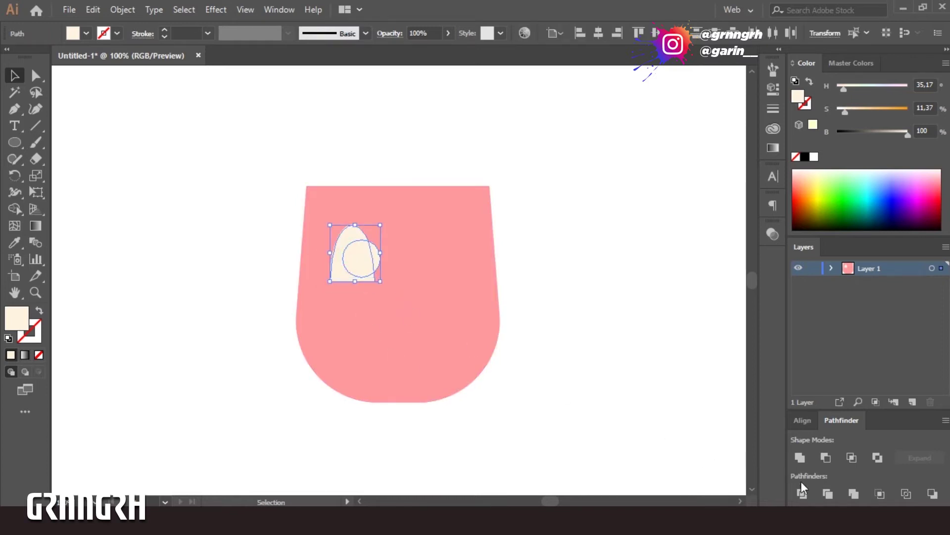
pyautogui.click(801, 493)
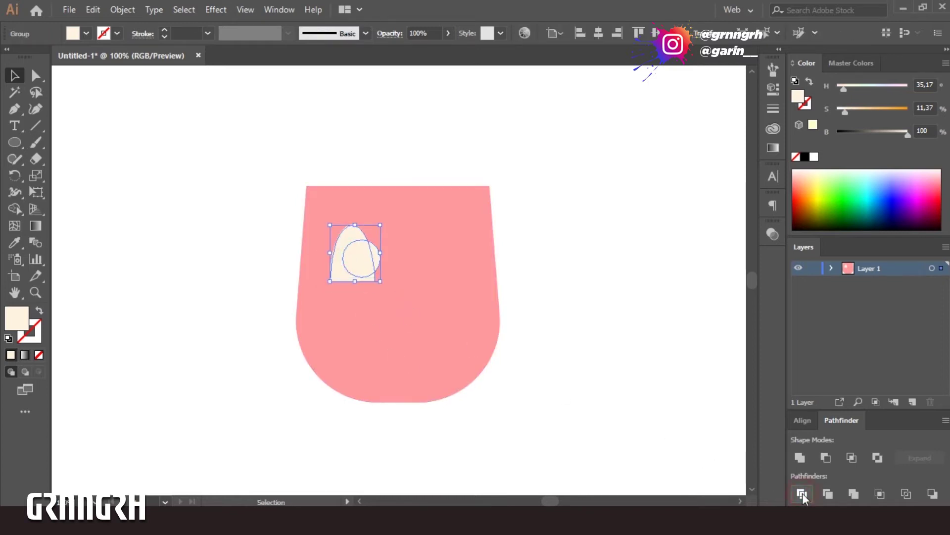
pyautogui.rightClick(376, 258)
pyautogui.click(435, 374)
pyautogui.click(545, 267)
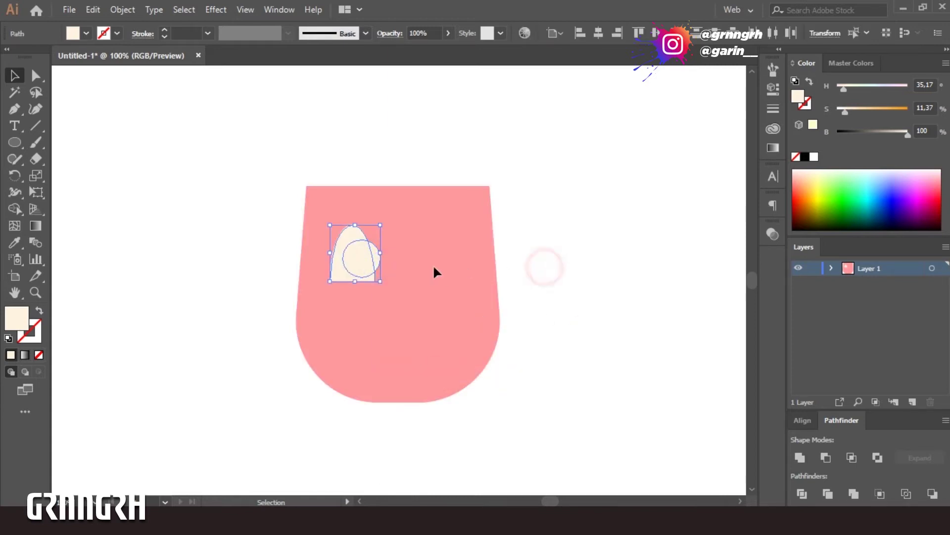
# Step: Fill the iris piece with the face's sampled pink, darkened to 50.2% brightness
pyautogui.click(353, 265)
pyautogui.click(14, 243)
pyautogui.click(420, 253)
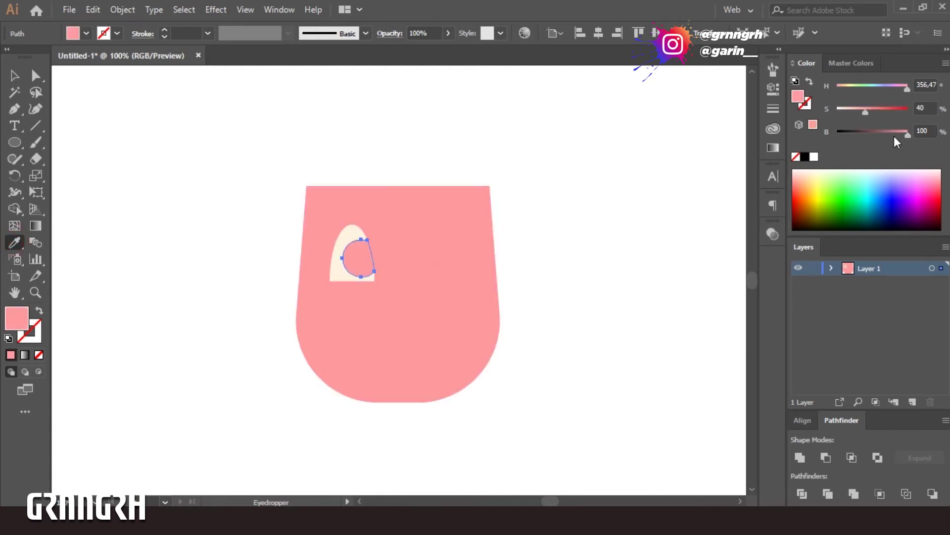
pyautogui.moveTo(893, 138); pyautogui.dragTo(875, 137)
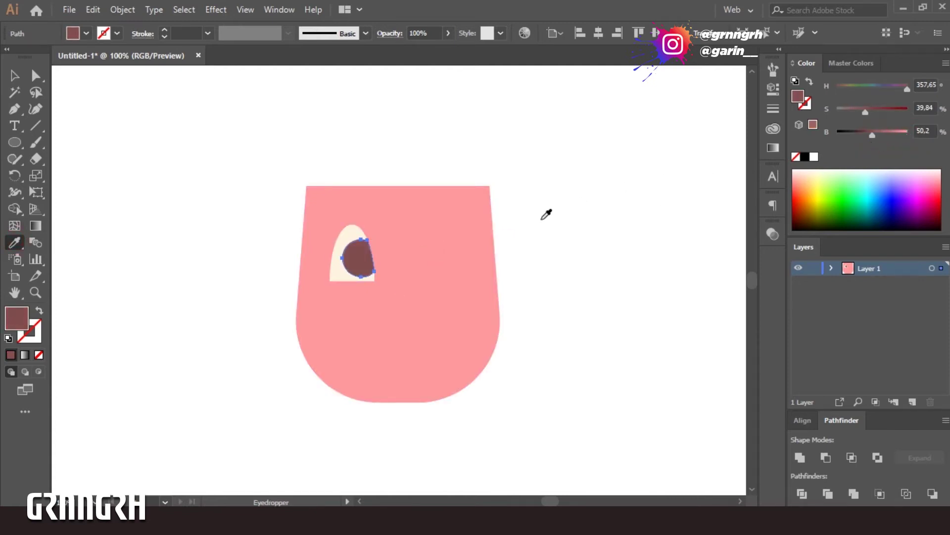
# Step: Draw a small highlight circle overlapping the upper-left edge of the dark iris
pyautogui.click(14, 142)
pyautogui.moveTo(250, 243)
pyautogui.mouseDown()
pyautogui.moveTo(271, 262)
pyautogui.moveTo(354, 247)
pyautogui.mouseUp()
pyautogui.click(14, 77)
# Step: Divide the iris and the small highlight circle with Pathfinder and ungroup the resulting pieces
pyautogui.click(362, 273)
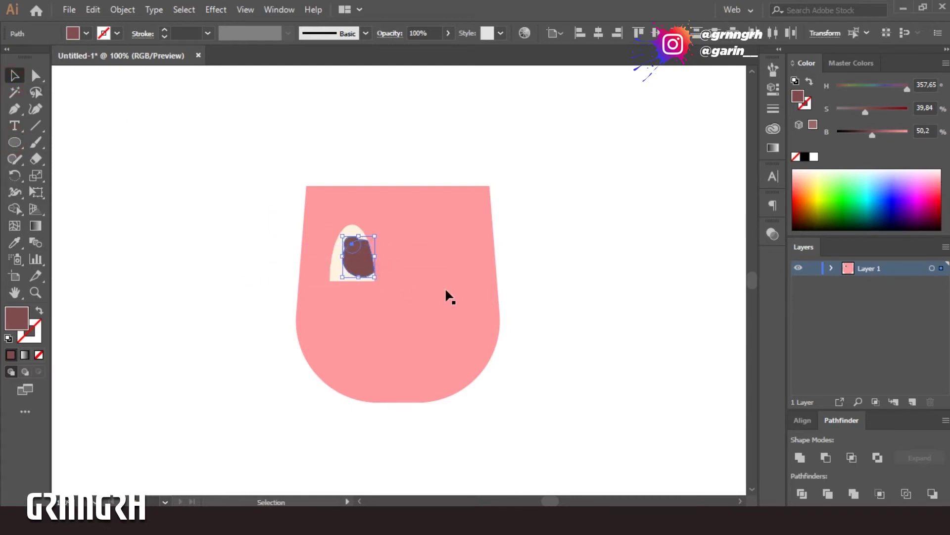
pyautogui.click(802, 493)
pyautogui.click(604, 299)
pyautogui.click(358, 263)
pyautogui.rightClick(359, 266)
pyautogui.click(396, 375)
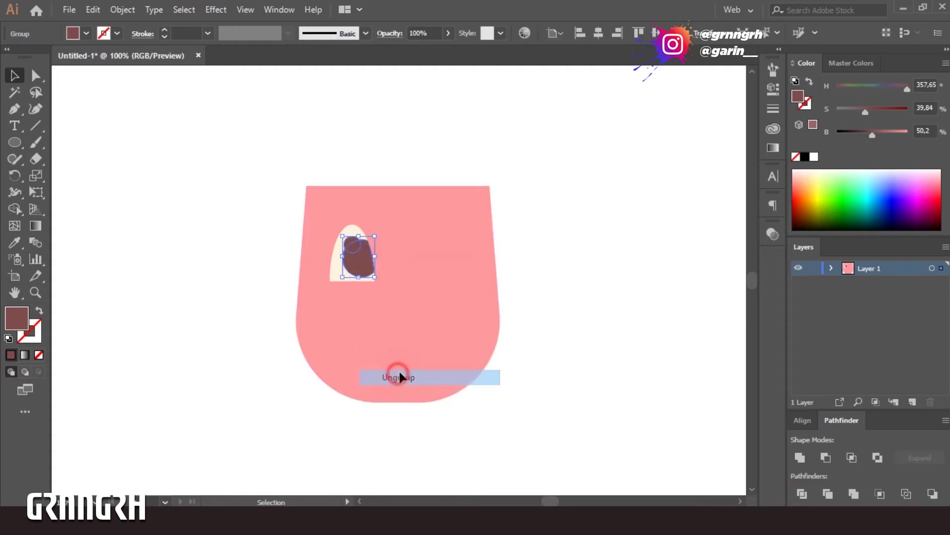
# Step: Delete the part of the small highlight circle that lies outside the iris
pyautogui.click(554, 248)
pyautogui.click(352, 242)
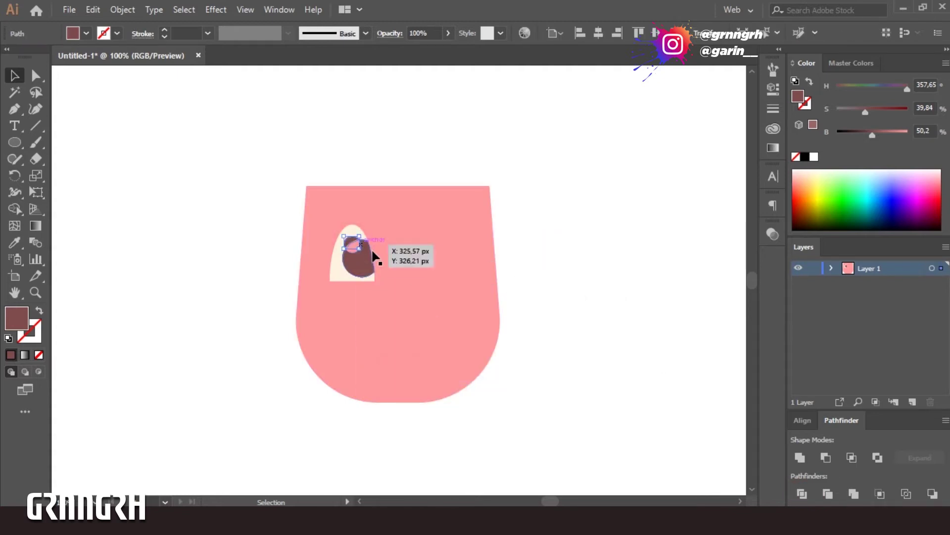
pyautogui.click(514, 192)
# Step: Unite the highlight piece with the eye white and fill the merged shape with very pale yellow
pyautogui.click(348, 242)
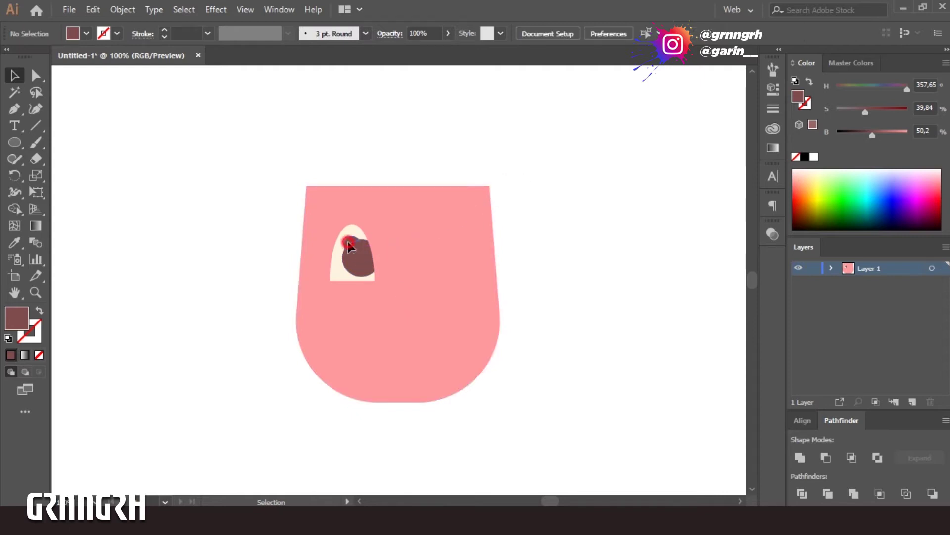
pyautogui.click(357, 253)
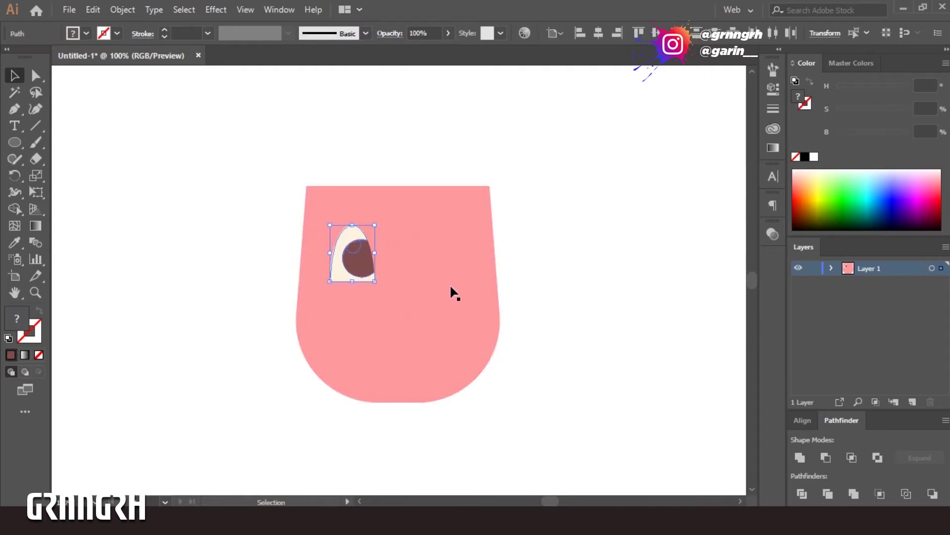
pyautogui.click(800, 458)
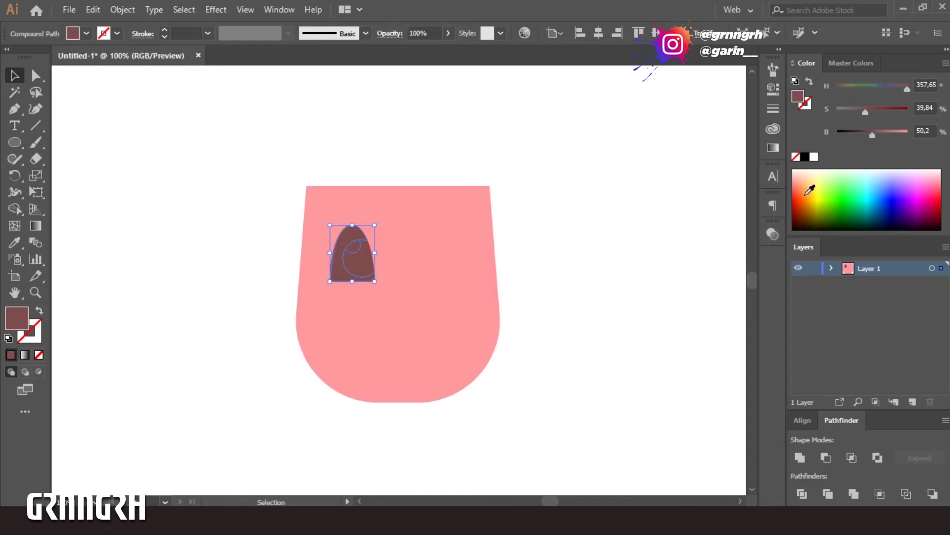
pyautogui.click(820, 170)
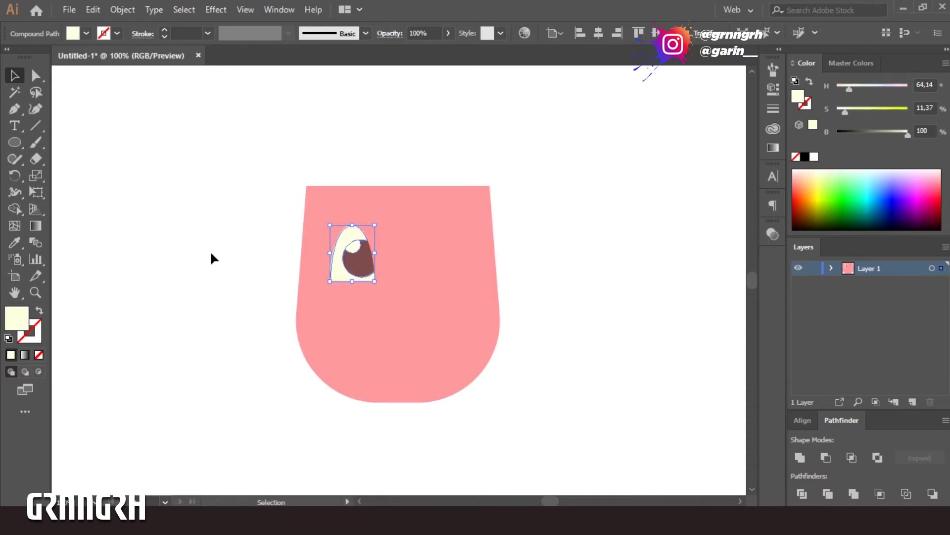
pyautogui.click(240, 281)
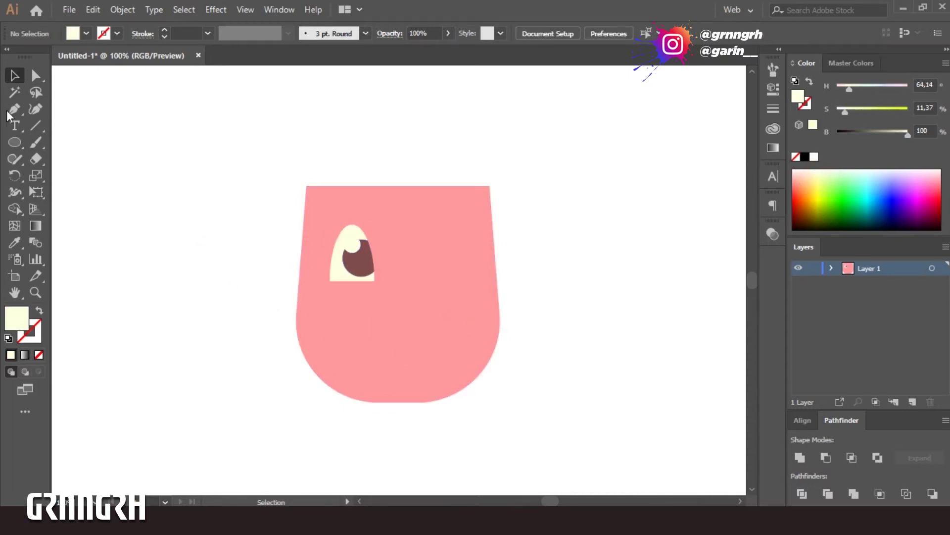
# Step: Draw a thin horizontal rectangle about as wide as the eye and place it just below the eye
pyautogui.click(14, 143)
pyautogui.click(61, 142)
pyautogui.moveTo(206, 294)
pyautogui.mouseDown()
pyautogui.moveTo(251, 298)
pyautogui.moveTo(237, 311)
pyautogui.mouseUp()
pyautogui.click(36, 75)
pyautogui.click(11, 74)
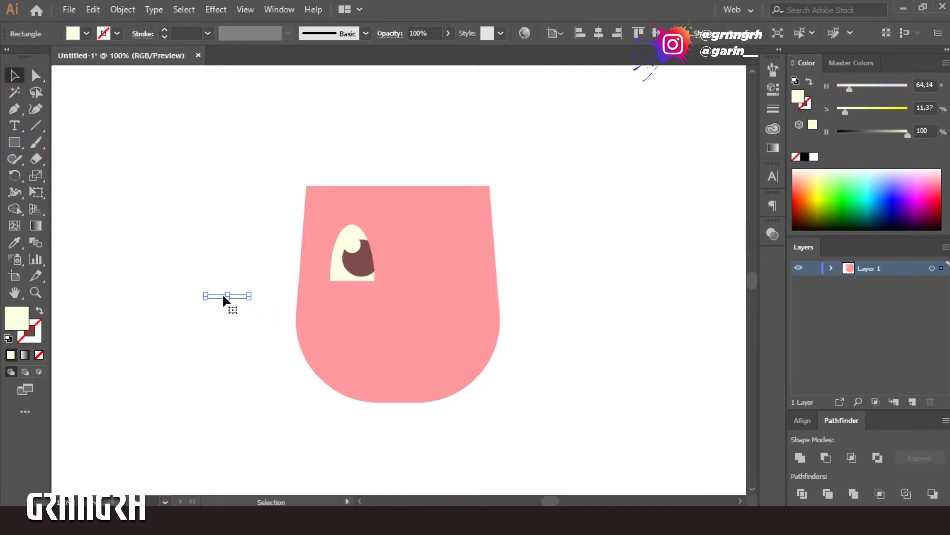
pyautogui.moveTo(230, 300); pyautogui.dragTo(357, 290)
# Step: Fill the thin bar under the eye with the brown sampled from the iris
pyautogui.click(14, 243)
pyautogui.click(358, 260)
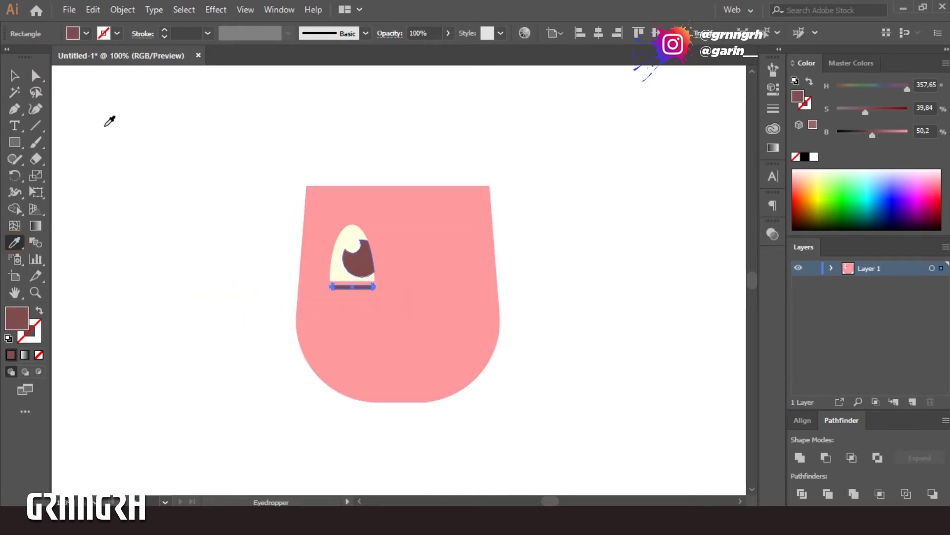
pyautogui.click(11, 75)
pyautogui.click(265, 217)
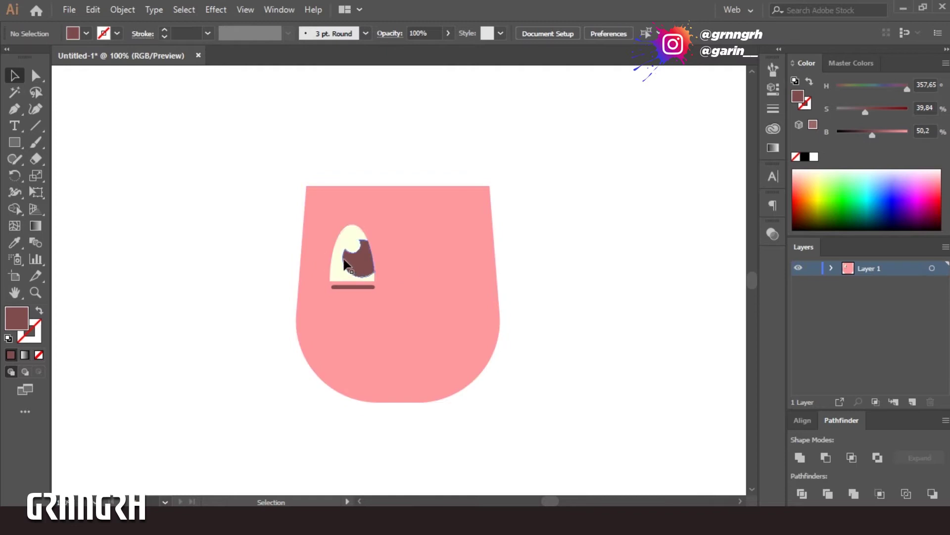
# Step: Group the iris, the eye white and the bar below them into one eye
pyautogui.click(359, 270)
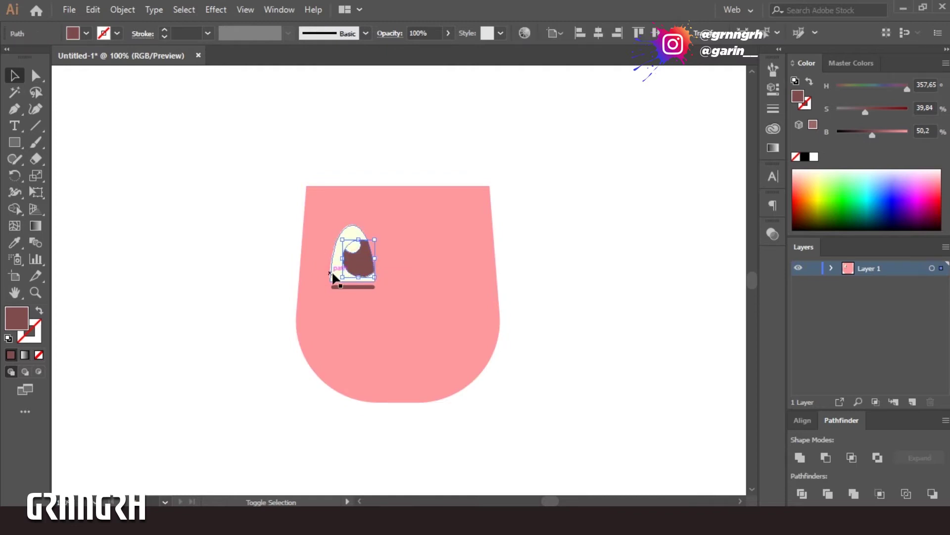
pyautogui.keyDown('shift'); pyautogui.click(331, 270); pyautogui.keyUp('shift')
pyautogui.keyDown('shift'); pyautogui.click(343, 287); pyautogui.keyUp('shift')
pyautogui.hotkey('ctrl', 'g')
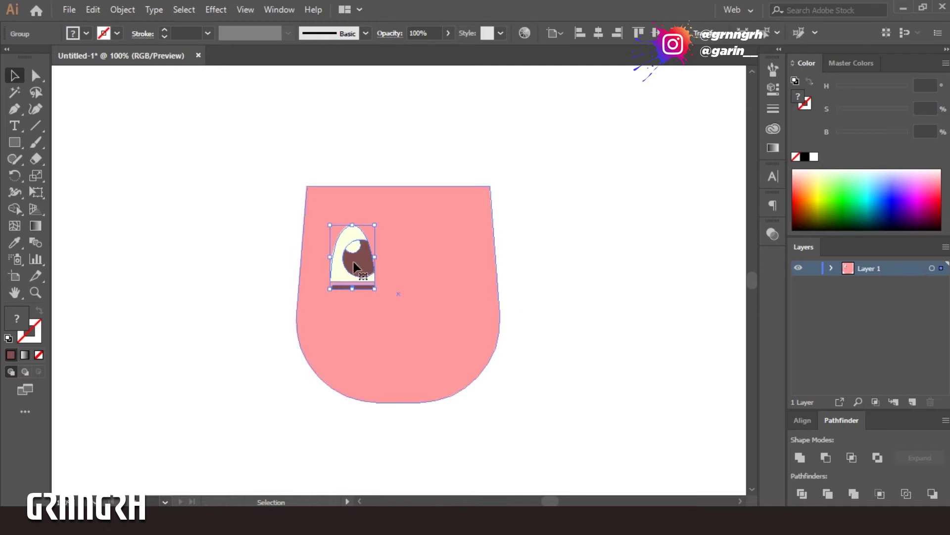
# Step: Reflect a copy of the eye group across the vertical axis and place it on the right side of the face
pyautogui.rightClick(355, 263)
pyautogui.moveTo(414, 402)
pyautogui.click(517, 447)
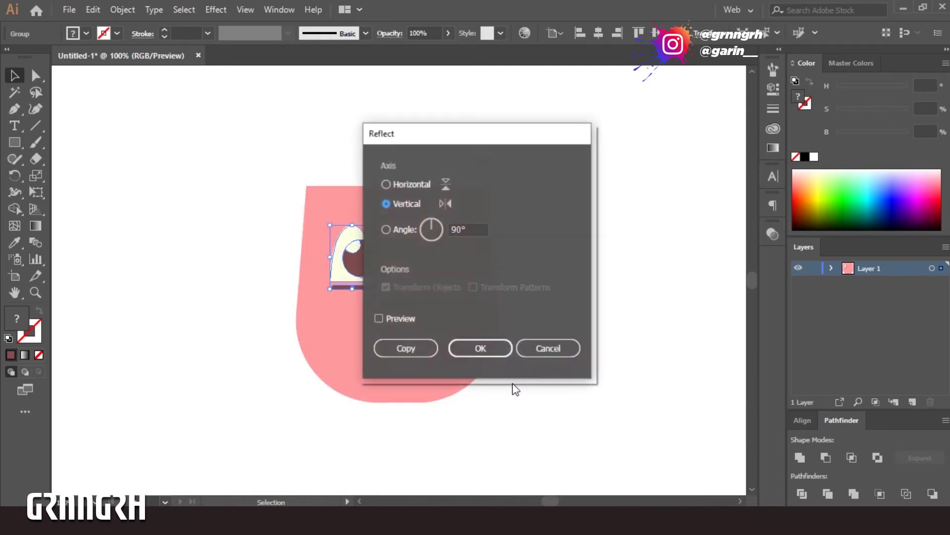
pyautogui.click(483, 348)
pyautogui.moveTo(365, 274); pyautogui.dragTo(448, 272)
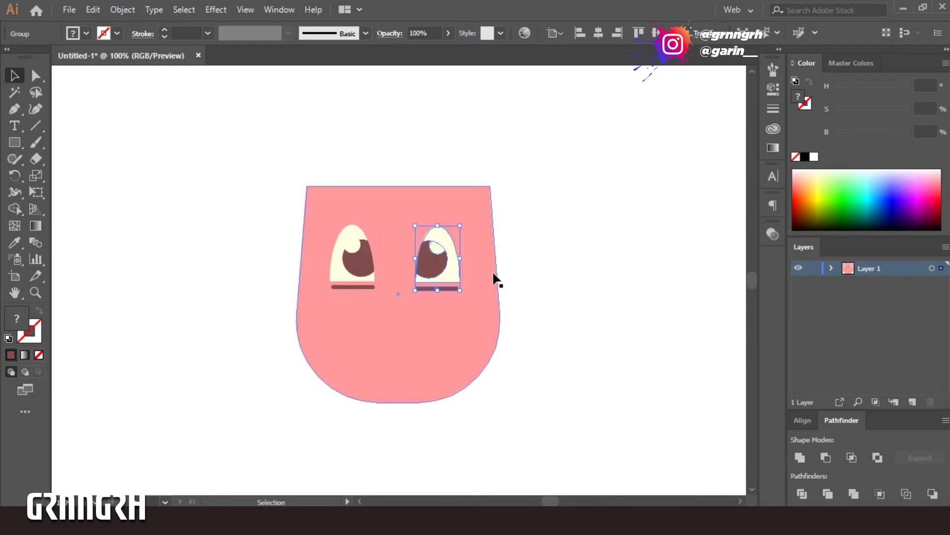
pyautogui.click(570, 254)
# Step: Align both eyes with each other on the vertical axis and position the pair centred on the upper half of the face
pyautogui.click(363, 260)
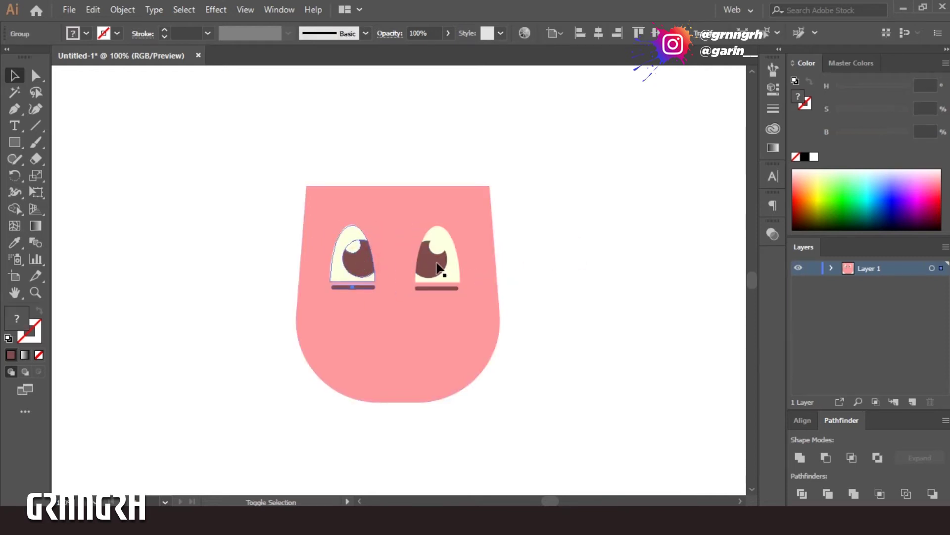
pyautogui.keyDown('shift'); pyautogui.click(437, 269); pyautogui.keyUp('shift')
pyautogui.press('a')
pyautogui.press('v')
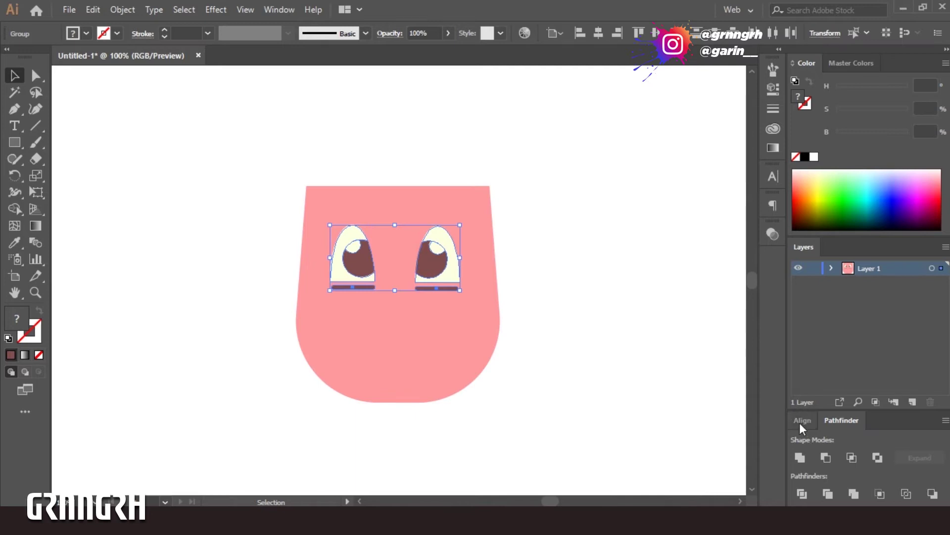
pyautogui.click(801, 421)
pyautogui.click(917, 412)
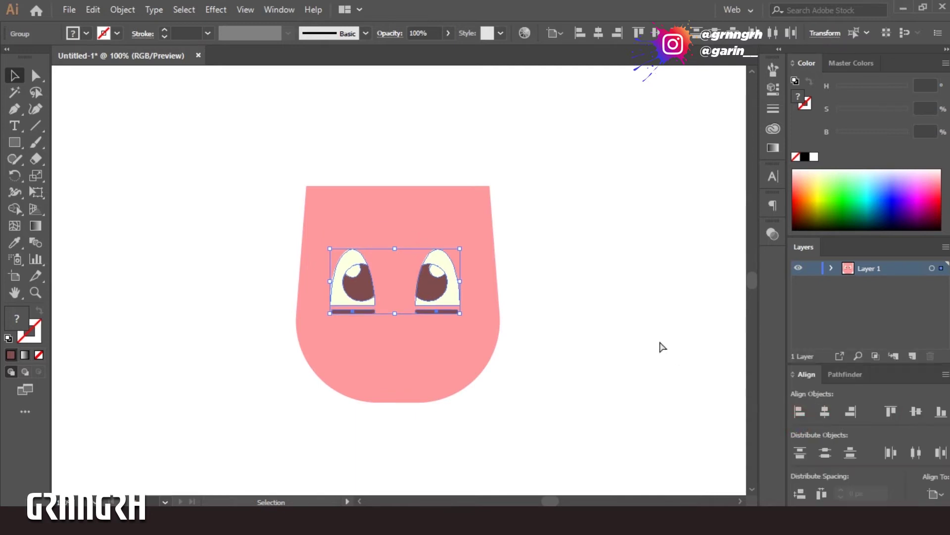
pyautogui.moveTo(436, 309); pyautogui.dragTo(431, 267)
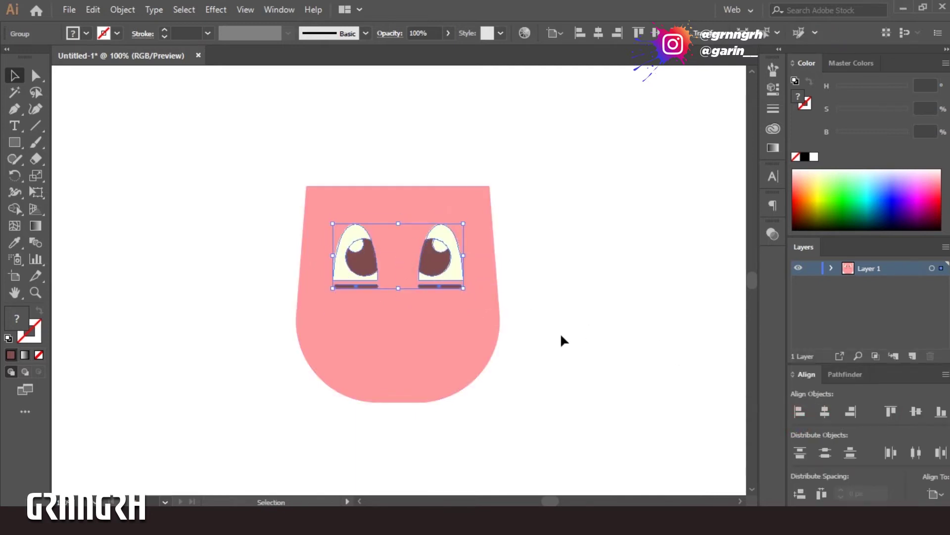
pyautogui.click(563, 264)
# Step: Draw a brown circle beside the face and a wider rectangle covering the circle's lower half
pyautogui.click(14, 142)
pyautogui.click(84, 181)
pyautogui.moveTo(187, 246); pyautogui.dragTo(257, 293)
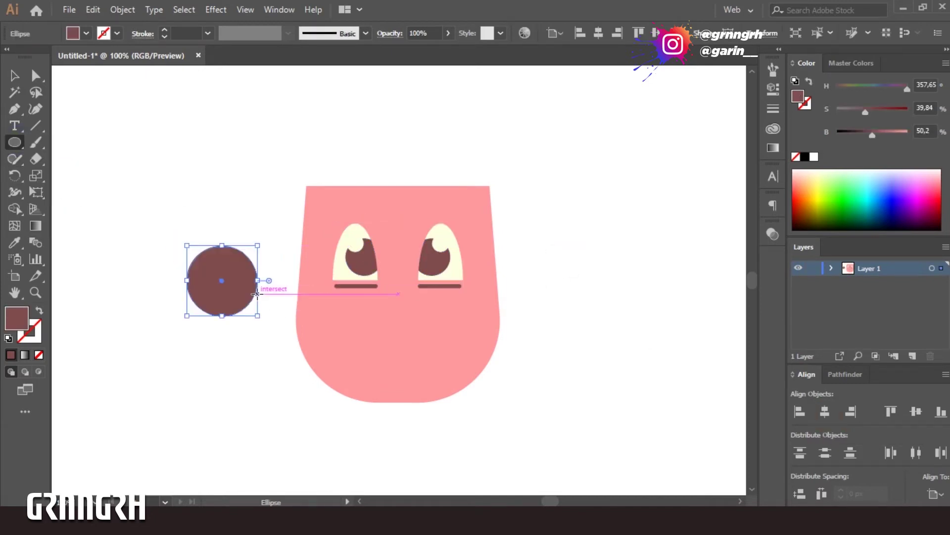
pyautogui.click(15, 142)
pyautogui.click(74, 142)
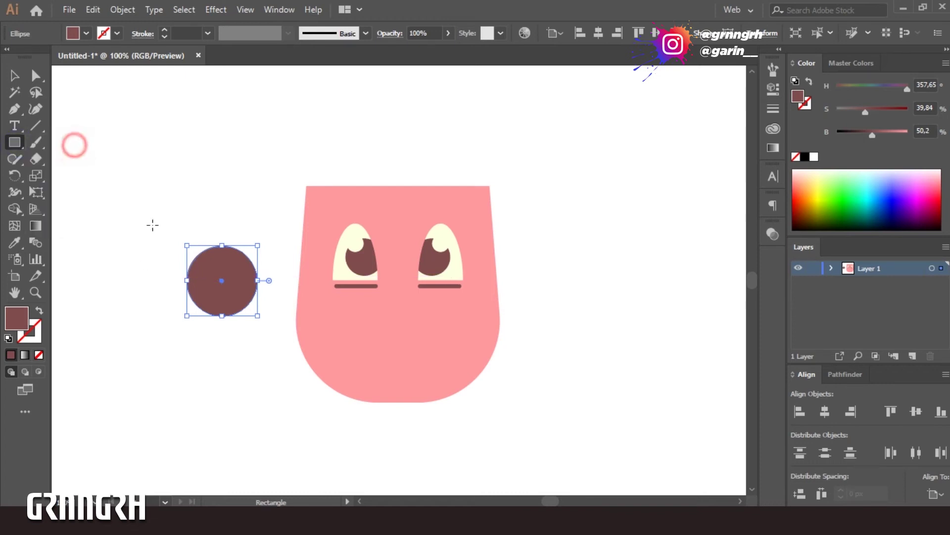
pyautogui.moveTo(163, 282); pyautogui.dragTo(277, 344)
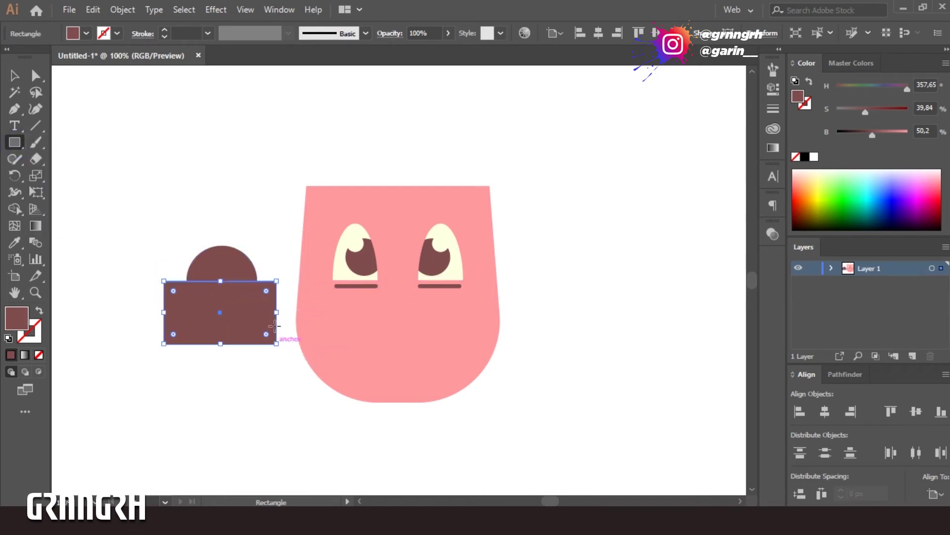
# Step: Divide the overlapping circle and rectangle with Pathfinder and ungroup the resulting pieces
pyautogui.click(14, 75)
pyautogui.moveTo(226, 326); pyautogui.dragTo(228, 328)
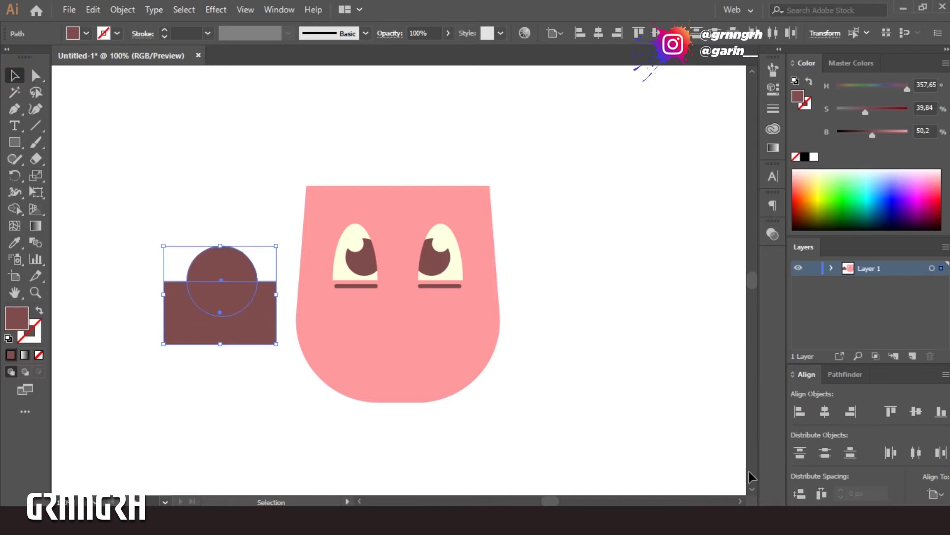
pyautogui.click(846, 374)
pyautogui.click(803, 493)
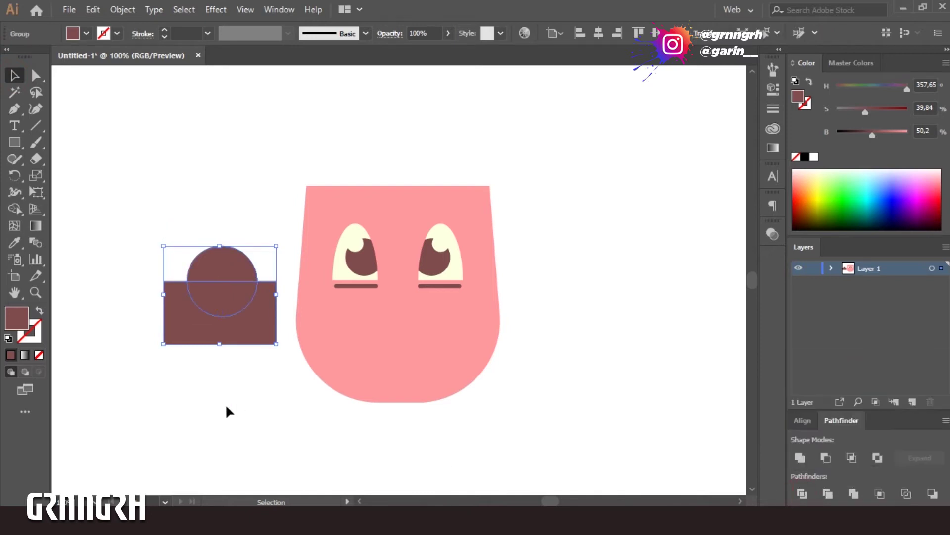
pyautogui.rightClick(232, 340)
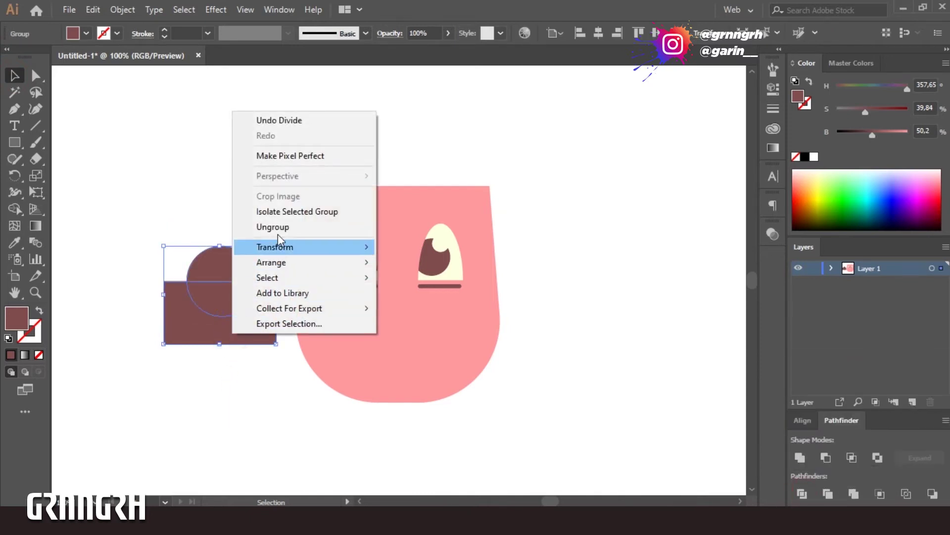
pyautogui.click(277, 228)
pyautogui.rightClick(219, 336)
pyautogui.click(178, 375)
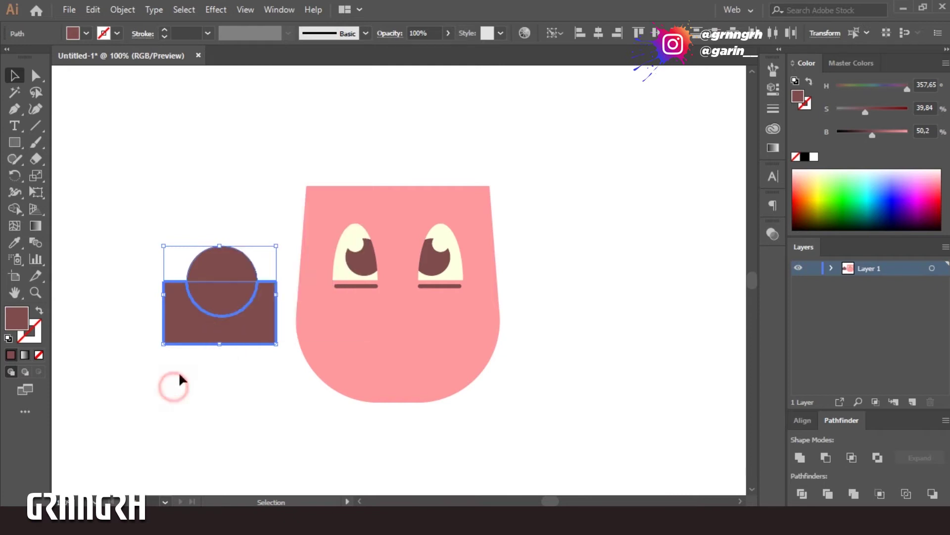
# Step: Delete the rectangle piece and the circle's lower half so only the upper semicircle remains
pyautogui.click(208, 337)
pyautogui.rightClick(214, 328)
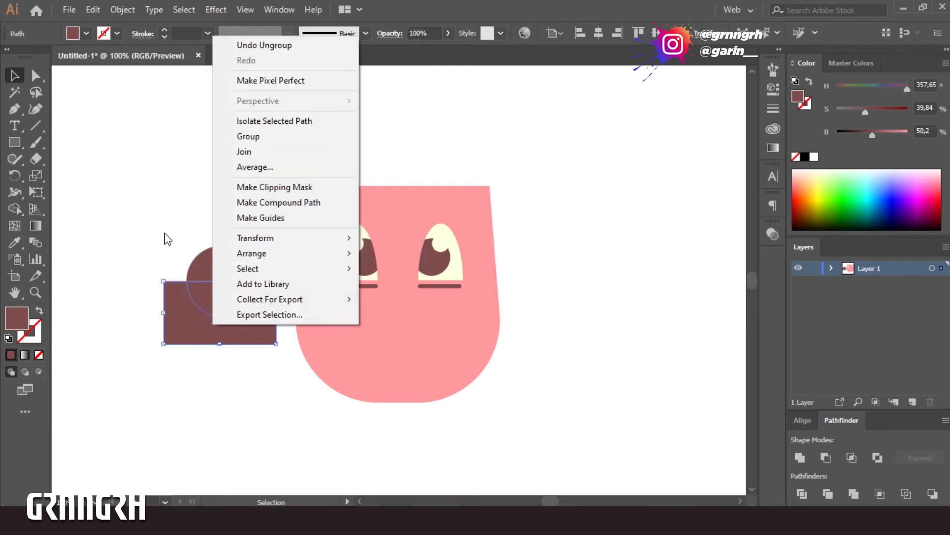
pyautogui.click(173, 242)
pyautogui.click(210, 326)
pyautogui.press('Delete')
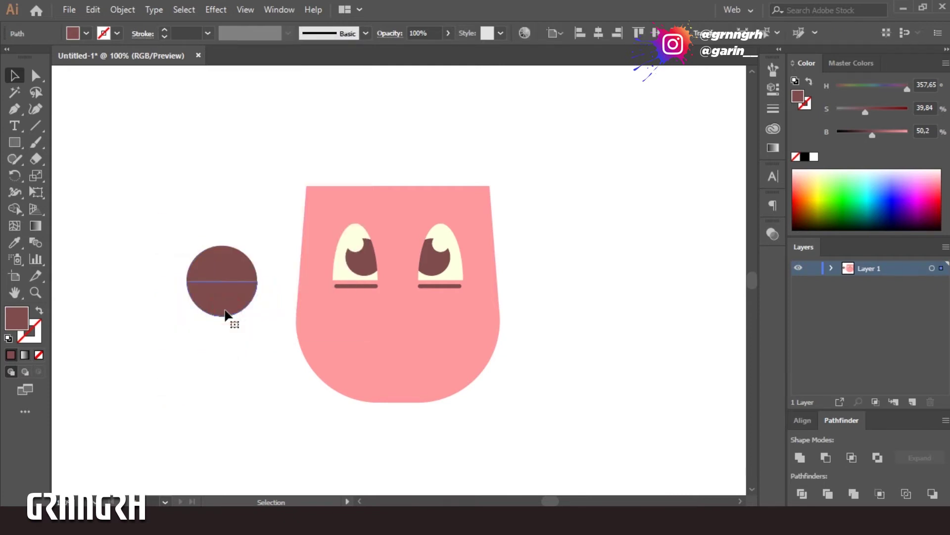
pyautogui.click(224, 313)
pyautogui.press('Delete')
pyautogui.click(227, 281)
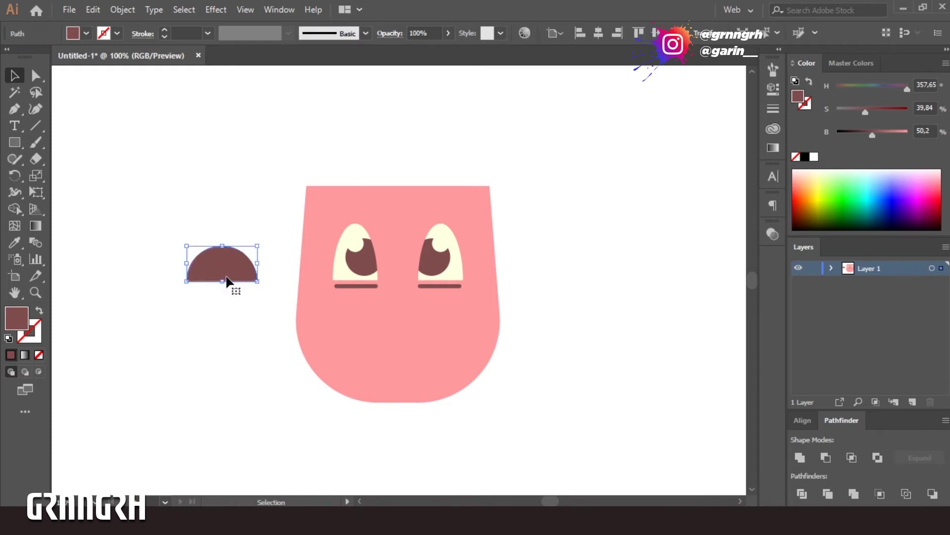
# Step: Copy the semicircle, shrink the copy and place it as the nose between and just below the eyes
pyautogui.moveTo(224, 283); pyautogui.dragTo(204, 343)
pyautogui.moveTo(194, 337); pyautogui.dragTo(399, 307)
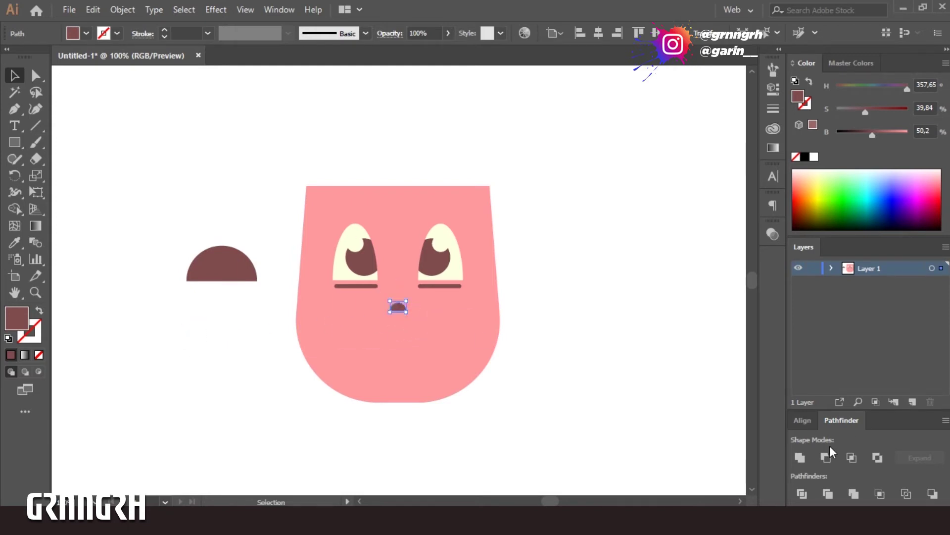
pyautogui.click(803, 420)
pyautogui.click(626, 343)
# Step: Move the large semicircle below the nose as the mouth, enlarge it slightly and centre it horizontally
pyautogui.moveTo(231, 275); pyautogui.dragTo(449, 335)
pyautogui.click(824, 411)
pyautogui.click(609, 376)
# Step: Copy the mouth semicircle straight down over the original's lower half and divide the two overlapping shapes with Pathfinder
pyautogui.keyDown('ctrl'); pyautogui.click(414, 377); pyautogui.keyUp('ctrl')
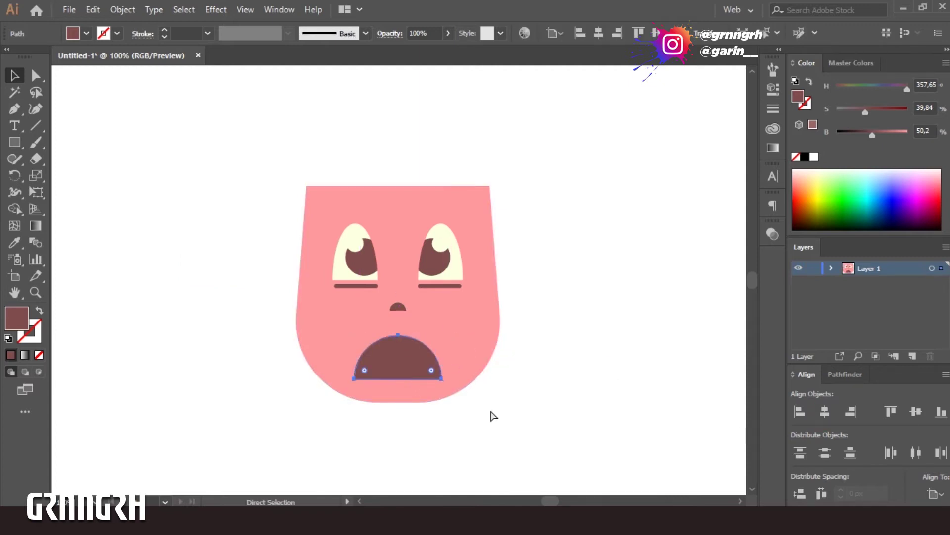
pyautogui.moveTo(398, 355); pyautogui.dragTo(402, 378)
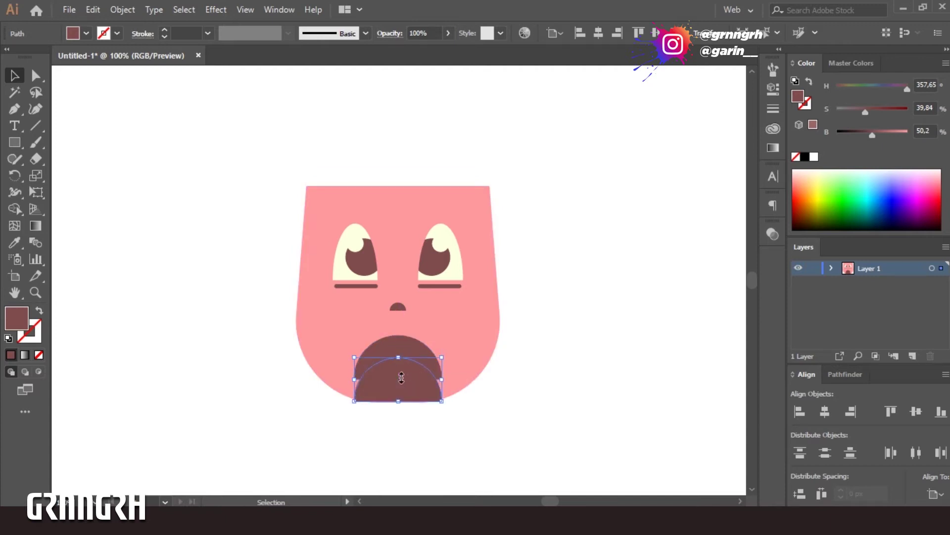
pyautogui.keyDown('shift'); pyautogui.click(399, 353); pyautogui.keyUp('shift')
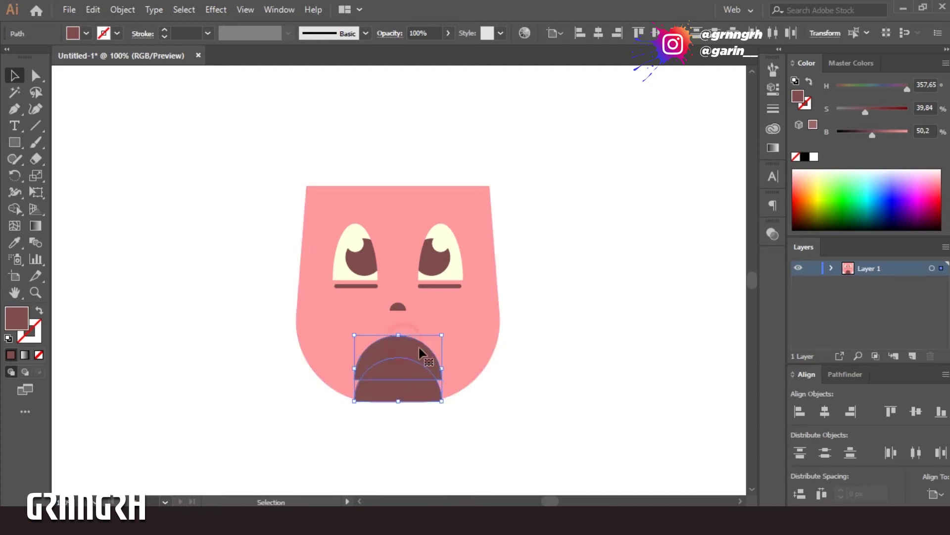
pyautogui.click(845, 374)
pyautogui.click(802, 494)
pyautogui.click(573, 435)
# Step: Ungroup the divided mouth and delete the piece that extends below the original mouth
pyautogui.rightClick(420, 399)
pyautogui.click(462, 292)
pyautogui.click(569, 345)
pyautogui.click(411, 393)
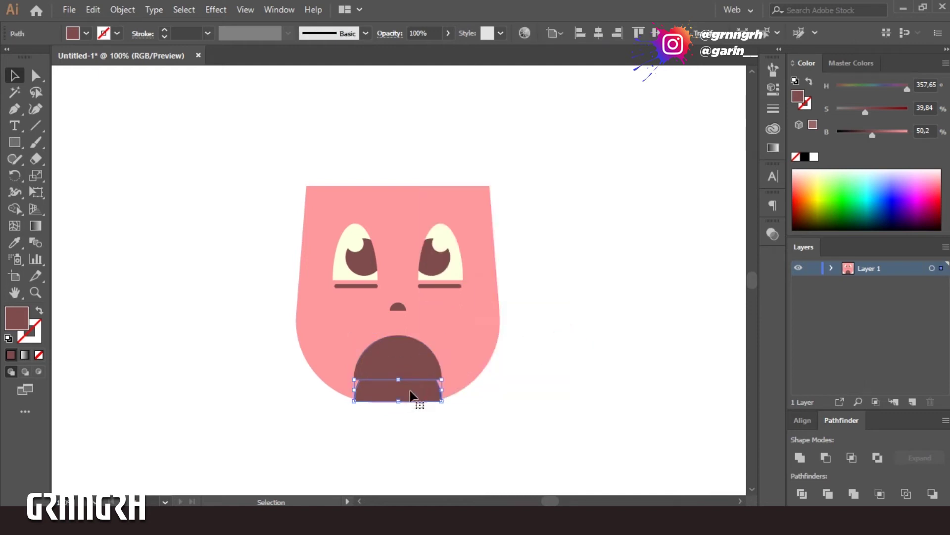
pyautogui.press('Delete')
# Step: Recolour the lower inner piece of the mouth red with H 358.26, S 62.16 and B 87.06 as the tongue
pyautogui.click(398, 376)
pyautogui.click(877, 111)
pyautogui.moveTo(873, 134); pyautogui.dragTo(880, 112)
pyautogui.click(878, 112)
pyautogui.click(569, 297)
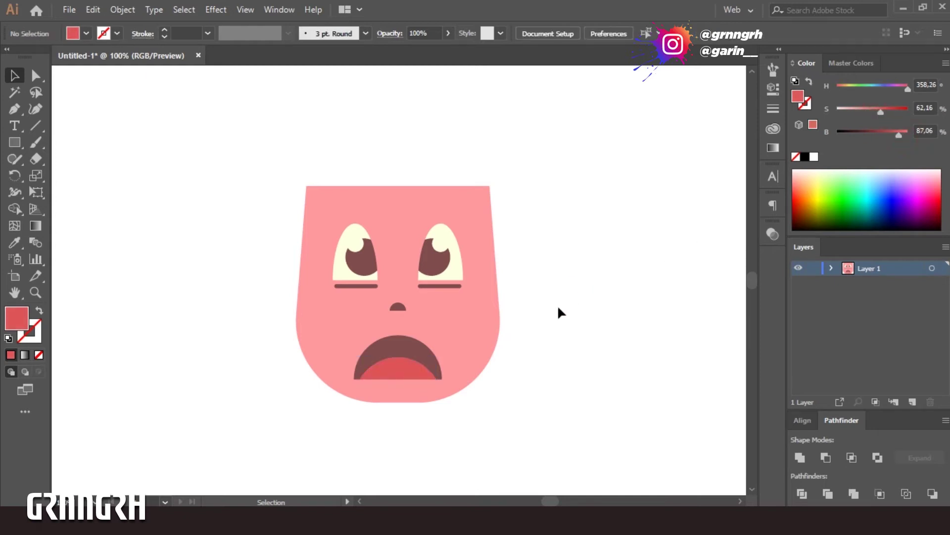
# Step: Draw a circle for the ear and centre it on the face's left edge at nose height
pyautogui.moveTo(14, 142); pyautogui.dragTo(84, 176)
pyautogui.moveTo(216, 287); pyautogui.dragTo(283, 353)
pyautogui.click(14, 76)
pyautogui.moveTo(250, 322); pyautogui.dragTo(296, 317)
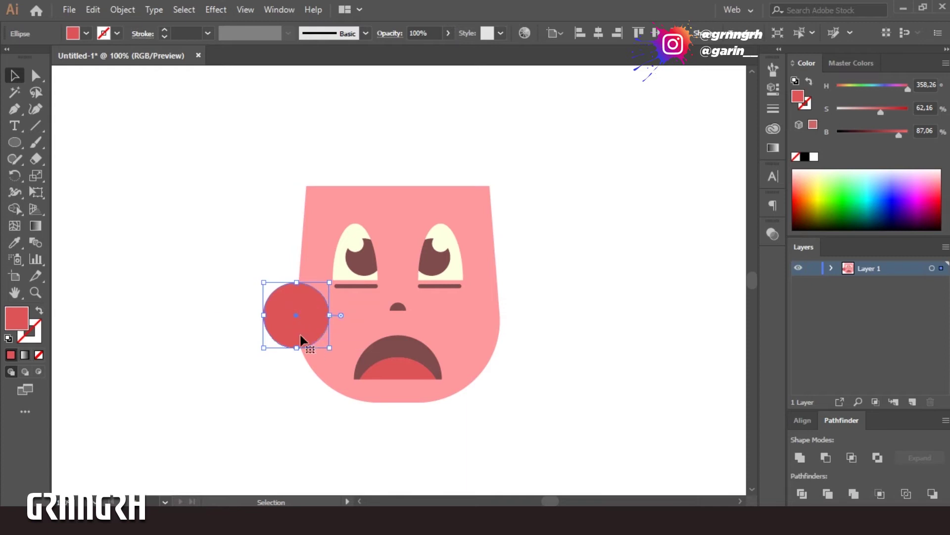
# Step: Fill the ear circle with the pink sampled from the face and send it behind the face
pyautogui.click(16, 243)
pyautogui.click(317, 252)
pyautogui.click(16, 76)
pyautogui.rightClick(298, 322)
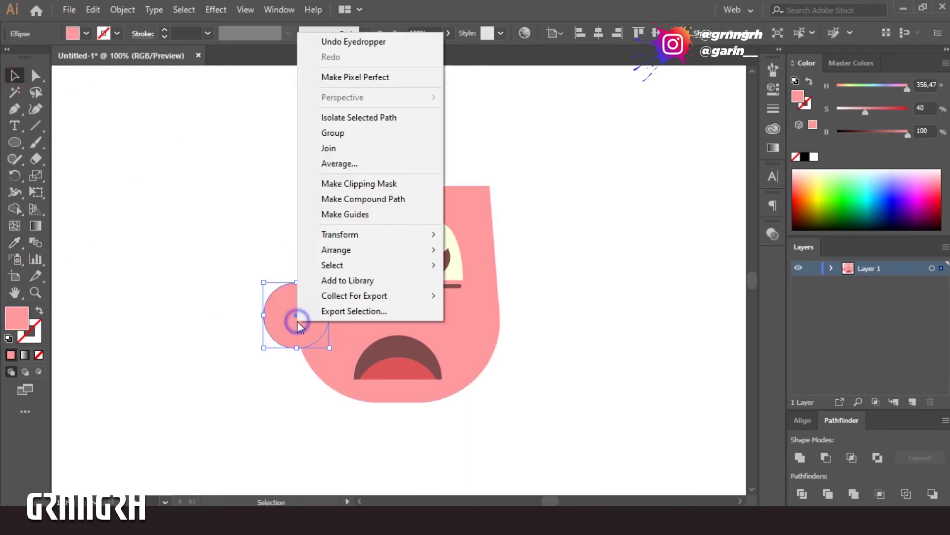
pyautogui.moveTo(355, 250)
pyautogui.click(513, 294)
# Step: Create a concentric copy of the ear circle at about half its size and fill it with the brown sampled from the iris
pyautogui.moveTo(229, 253); pyautogui.dragTo(299, 325)
pyautogui.press('a')
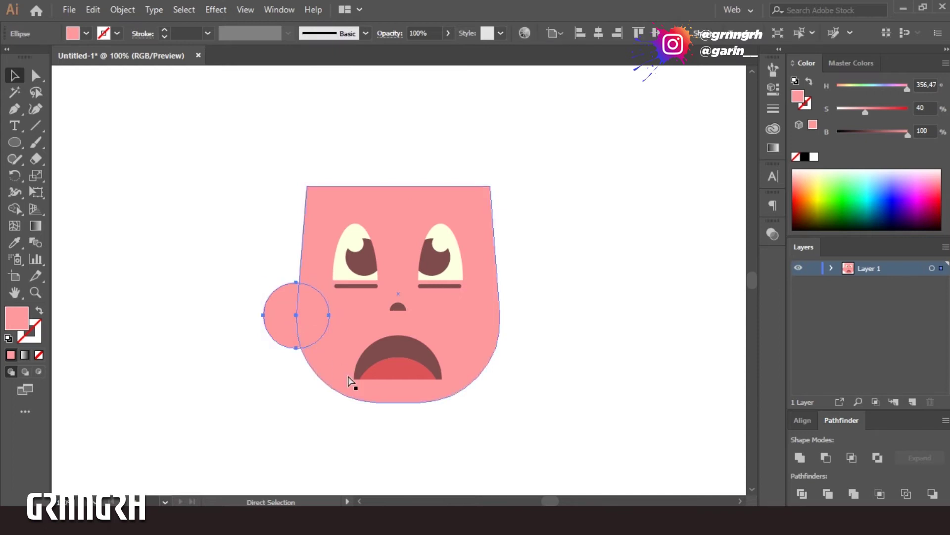
pyautogui.moveTo(331, 349); pyautogui.dragTo(315, 331)
pyautogui.press('i')
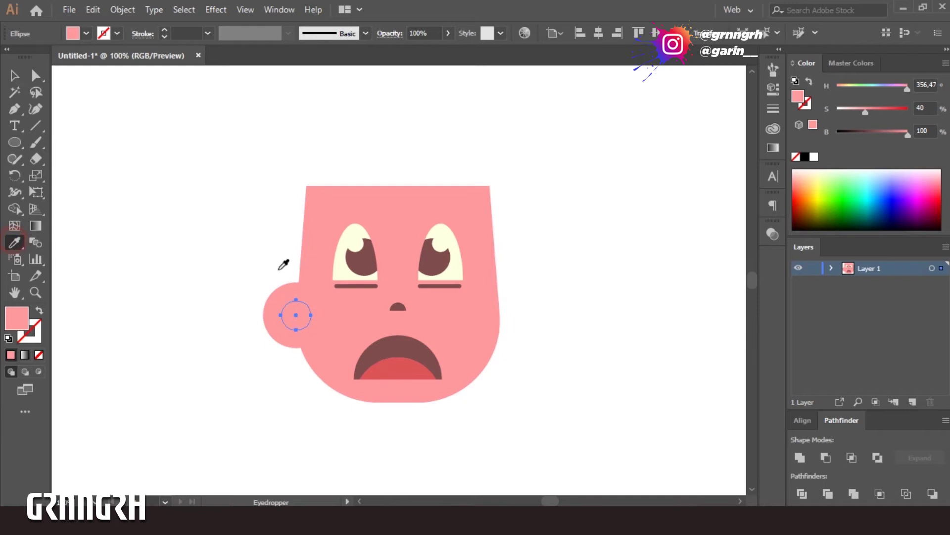
pyautogui.click(371, 259)
pyautogui.click(16, 77)
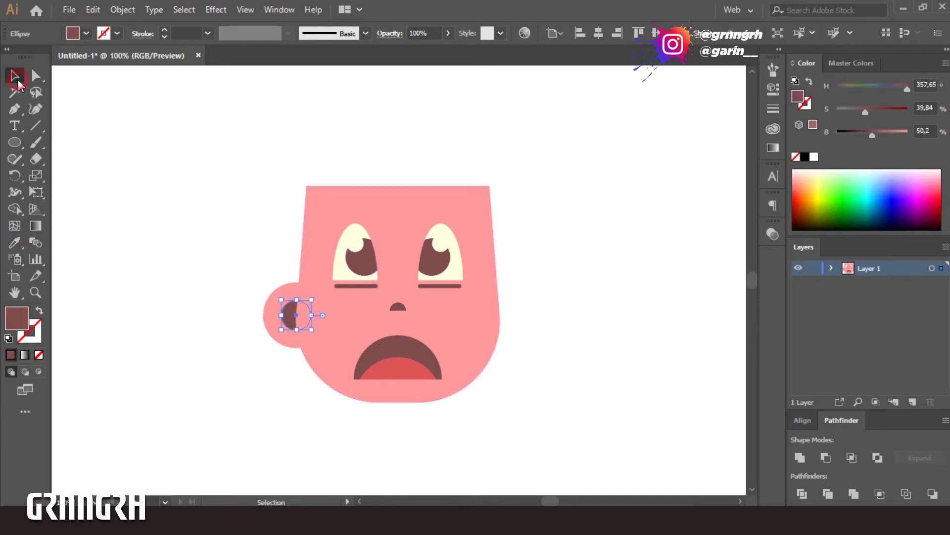
# Step: Group the two ear circles and place a copy of the ear on the face's right edge
pyautogui.keyDown('shift'); pyautogui.click(264, 309); pyautogui.keyUp('shift')
pyautogui.hotkey('ctrl', 'g')
pyautogui.moveTo(277, 322); pyautogui.dragTo(496, 321)
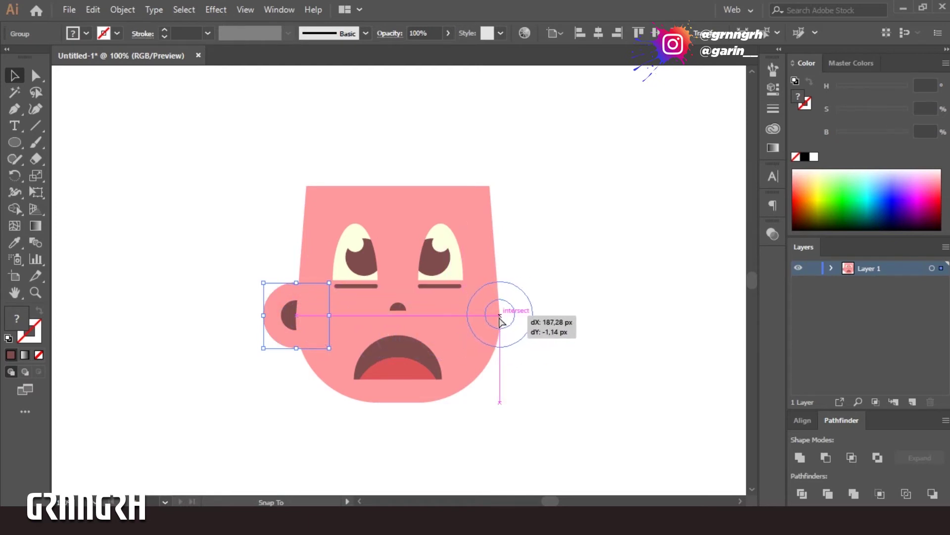
pyautogui.moveTo(500, 315); pyautogui.dragTo(499, 315)
pyautogui.click(586, 266)
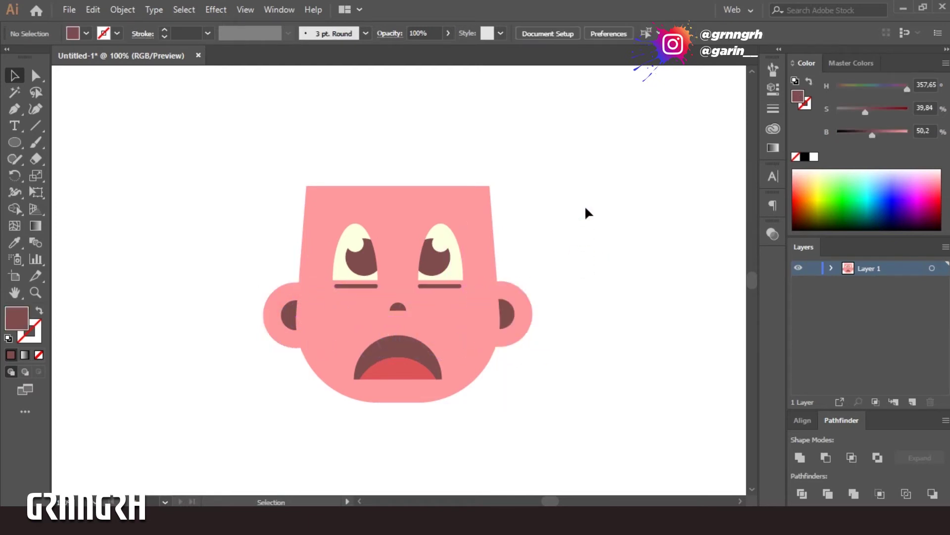
# Step: Draw a brown hair rectangle wider than the face, extending from above the head to the ears, and send it to the back
pyautogui.moveTo(17, 141); pyautogui.dragTo(64, 141)
pyautogui.moveTo(276, 119); pyautogui.dragTo(507, 326)
pyautogui.rightClick(391, 187)
pyautogui.moveTo(490, 404)
pyautogui.click(584, 452)
pyautogui.click(14, 75)
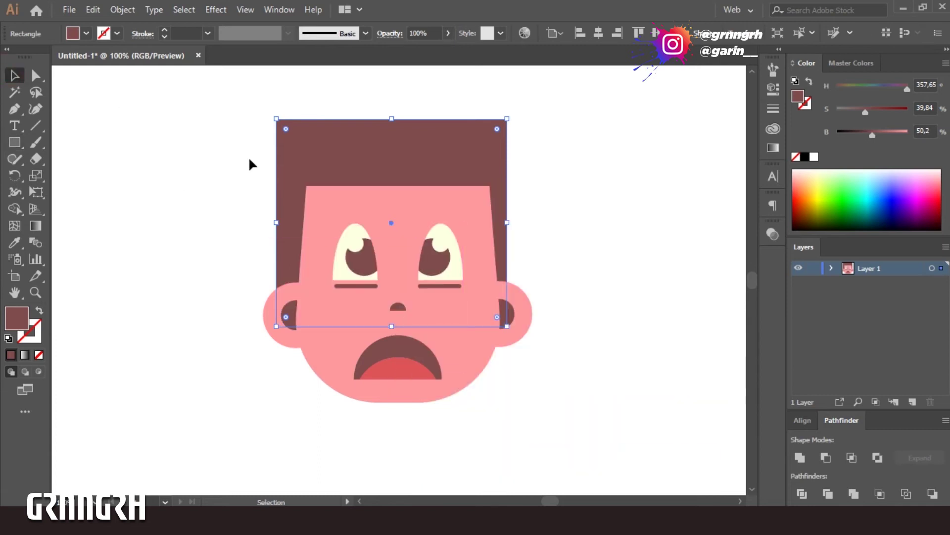
# Step: Centre the hair rectangle horizontally and narrow it evenly so it extends slightly past both sides of the face
pyautogui.click(803, 420)
pyautogui.click(824, 412)
pyautogui.moveTo(515, 223); pyautogui.dragTo(507, 222)
pyautogui.click(604, 227)
# Step: Round only the hair rectangle's top-left corner to a radius of about 48 px
pyautogui.click(470, 159)
pyautogui.press('a')
pyautogui.moveTo(298, 129); pyautogui.dragTo(346, 168)
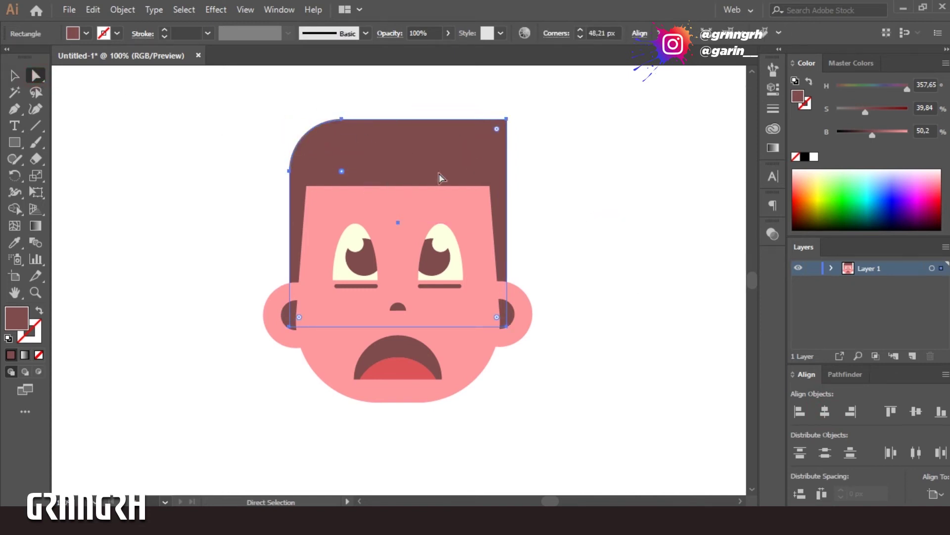
pyautogui.click(576, 140)
# Step: Lower the hair shape slightly and align it to the horizontal centre
pyautogui.moveTo(390, 138)
pyautogui.mouseDown()
pyautogui.moveTo(403, 153)
pyautogui.moveTo(394, 156)
pyautogui.mouseUp()
pyautogui.click(825, 412)
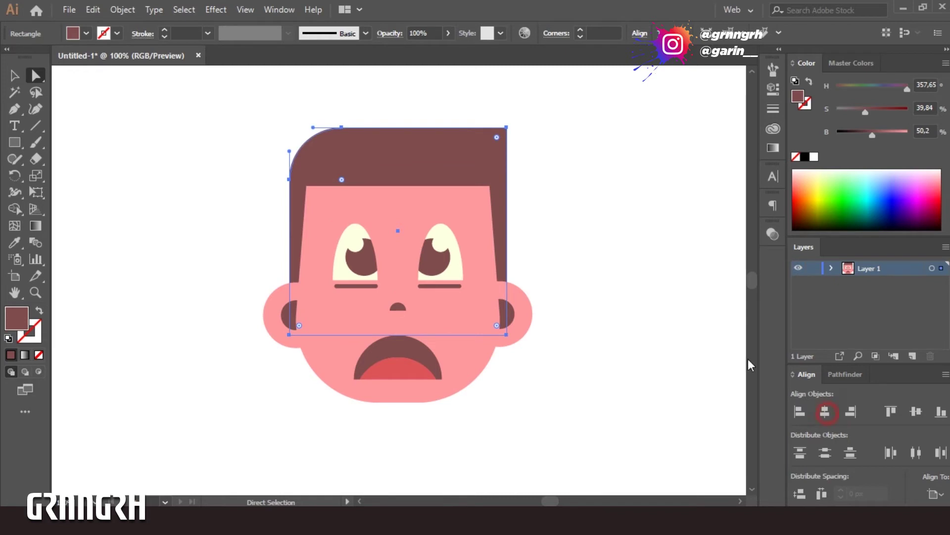
pyautogui.click(647, 267)
# Step: Draw a brown circle about half as wide as the hair and place it over the hair's left part, overlapping the forehead
pyautogui.moveTo(604, 182); pyautogui.dragTo(601, 250)
pyautogui.moveTo(14, 146); pyautogui.dragTo(68, 170)
pyautogui.moveTo(167, 183); pyautogui.dragTo(277, 270)
pyautogui.moveTo(225, 244)
pyautogui.mouseDown()
pyautogui.moveTo(347, 237)
pyautogui.moveTo(349, 229)
pyautogui.mouseUp()
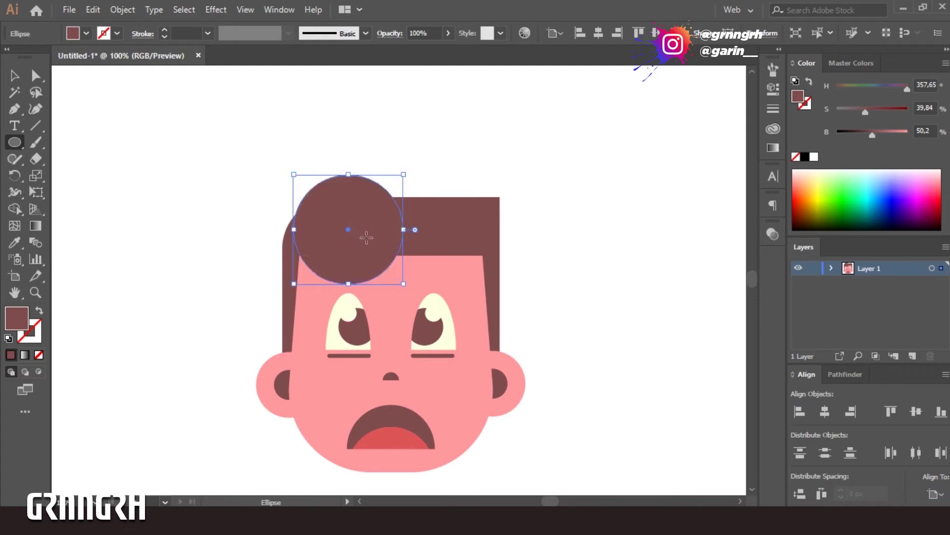
# Step: Try to remove the part of the hair circle overlapping the forehead with Shape Builder and undo it
pyautogui.click(14, 75)
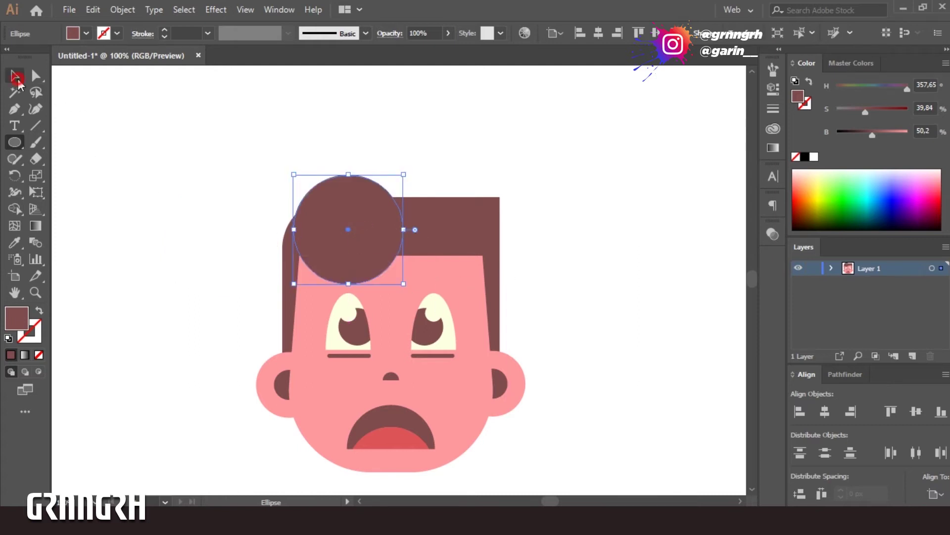
pyautogui.keyDown('shift'); pyautogui.click(403, 293); pyautogui.keyUp('shift')
pyautogui.click(15, 208)
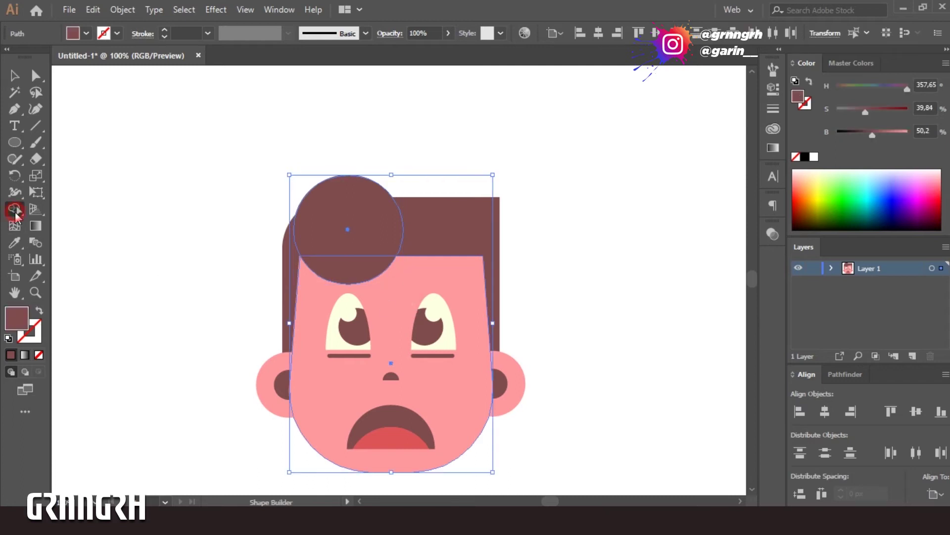
pyautogui.click(364, 277)
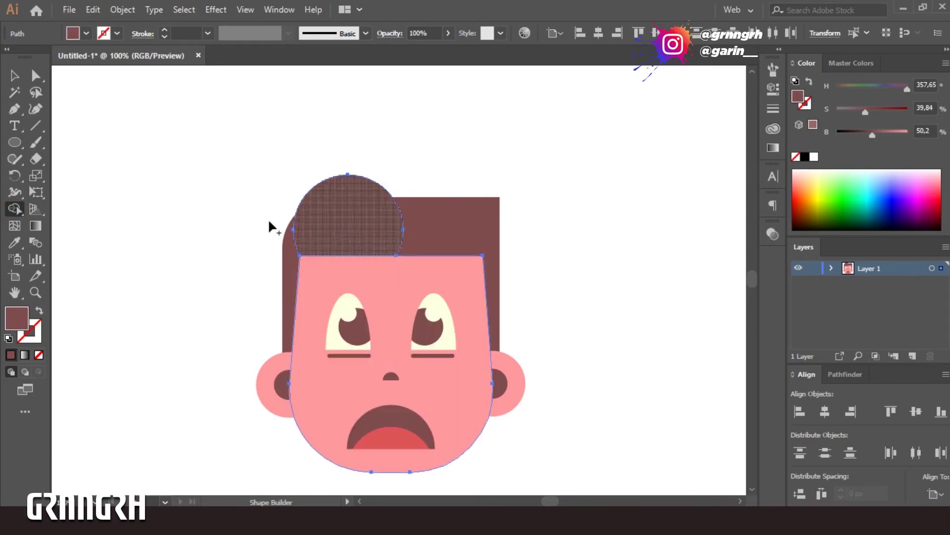
pyautogui.hotkey('ctrl', 'z')
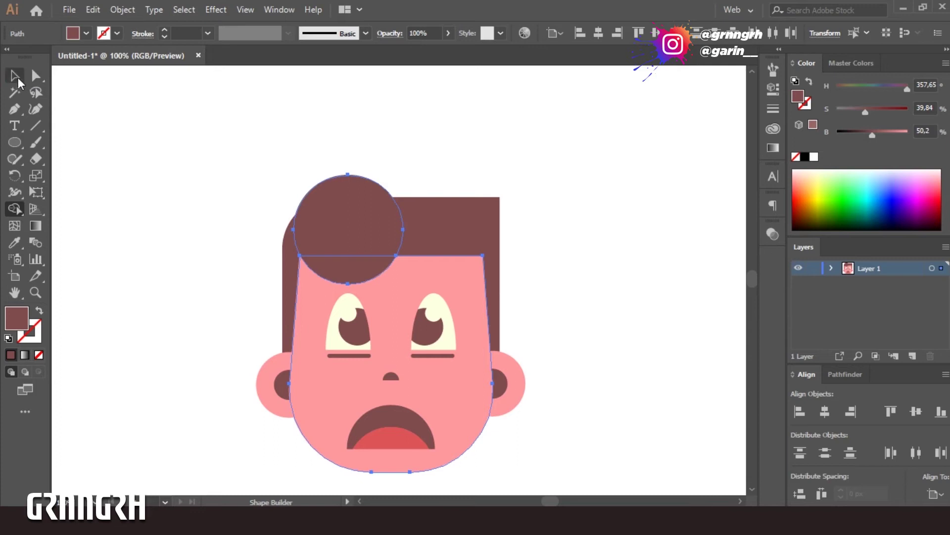
pyautogui.click(14, 75)
pyautogui.click(588, 254)
pyautogui.click(325, 232)
pyautogui.click(354, 277)
pyautogui.click(625, 240)
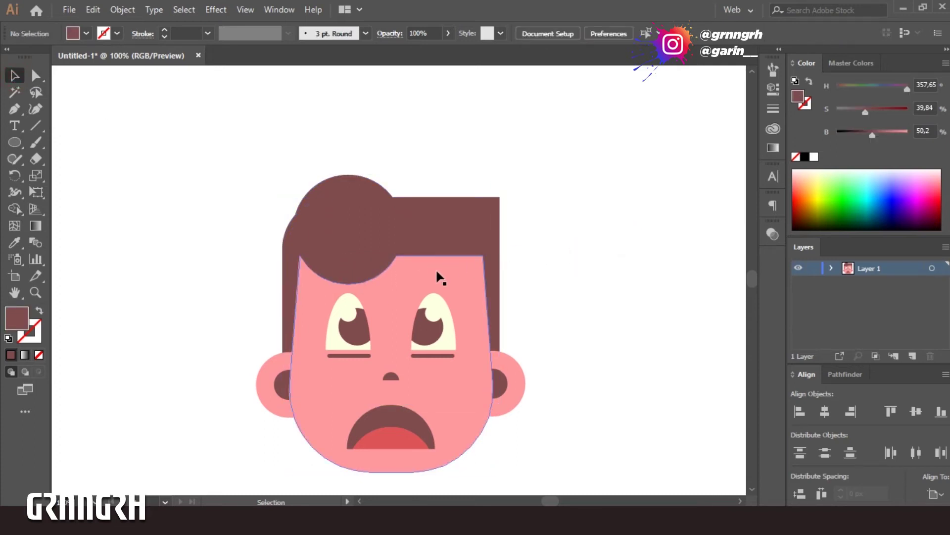
pyautogui.click(435, 268)
pyautogui.click(632, 222)
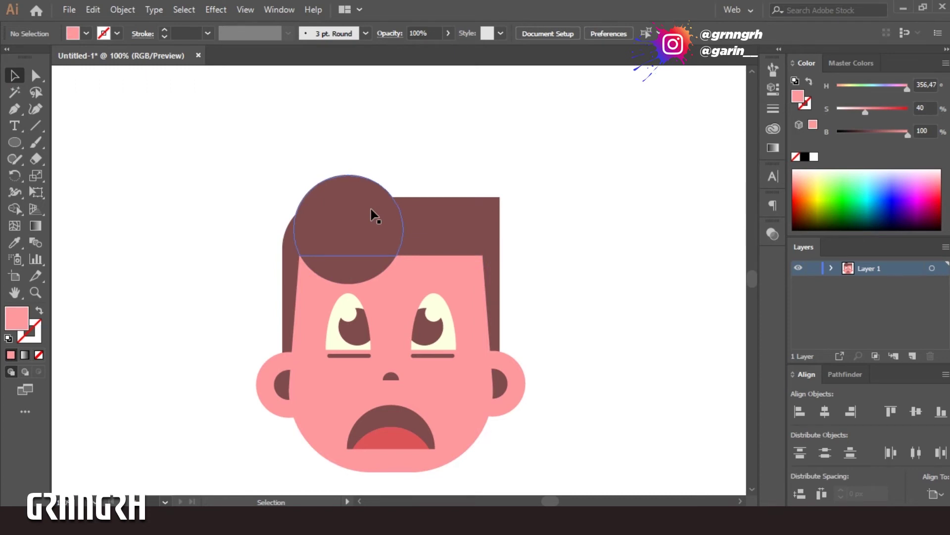
pyautogui.click(369, 257)
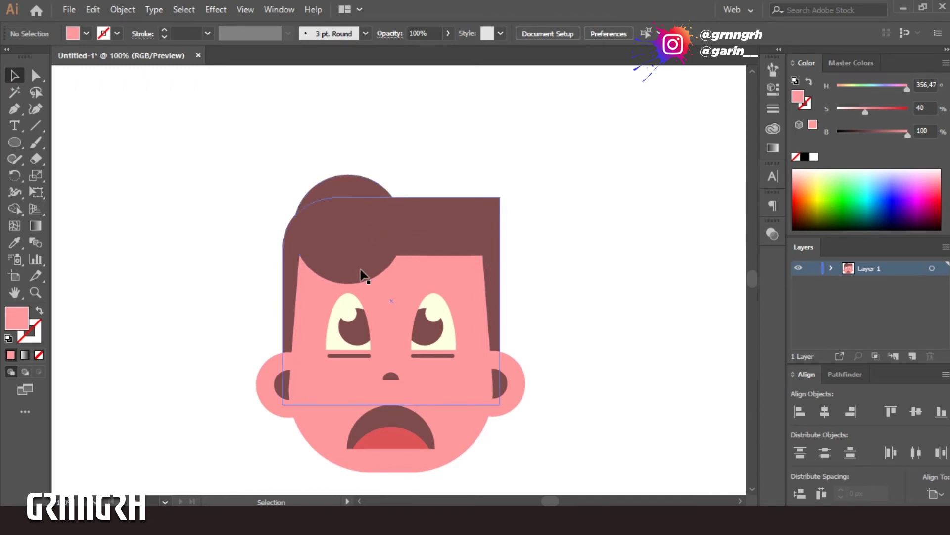
pyautogui.keyDown('shift'); pyautogui.click(355, 290); pyautogui.keyUp('shift')
pyautogui.click(575, 273)
# Step: Place the brown hair circle over the hair's left part and send it to the back, behind the face
pyautogui.moveTo(311, 234); pyautogui.dragTo(350, 230)
pyautogui.rightClick(335, 218)
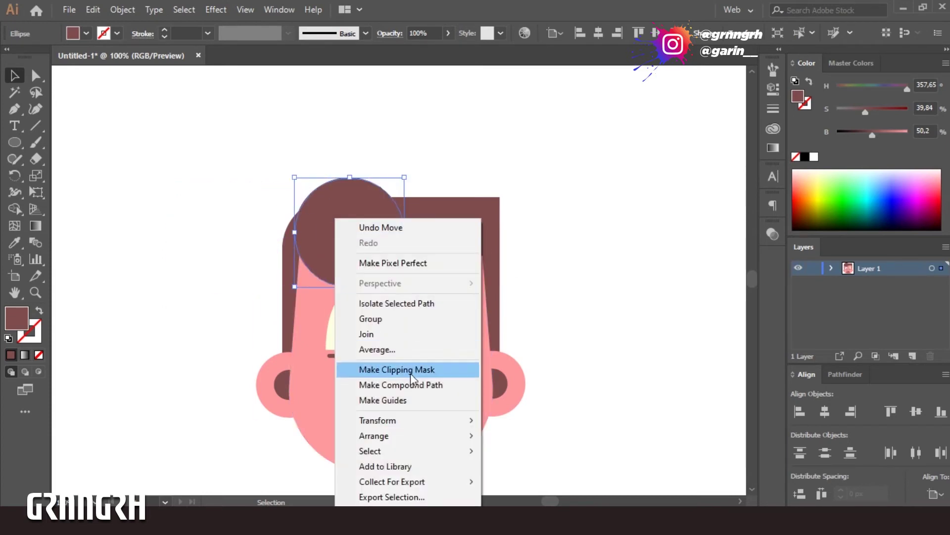
pyautogui.moveTo(448, 446)
pyautogui.click(536, 480)
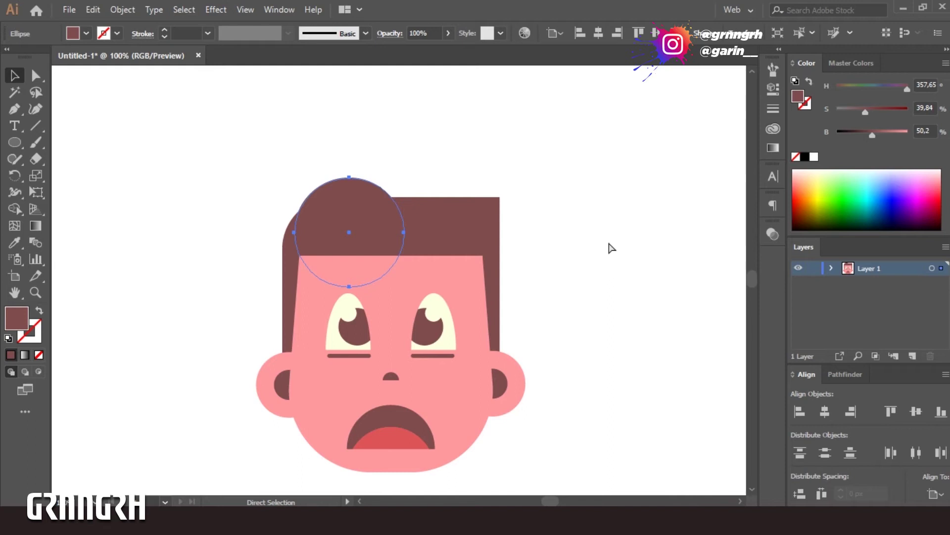
# Step: Use Shape Builder on the hair circle and face to turn their overlap on the forehead into a brown fringe
pyautogui.keyDown('shift'); pyautogui.click(438, 269); pyautogui.keyUp('shift')
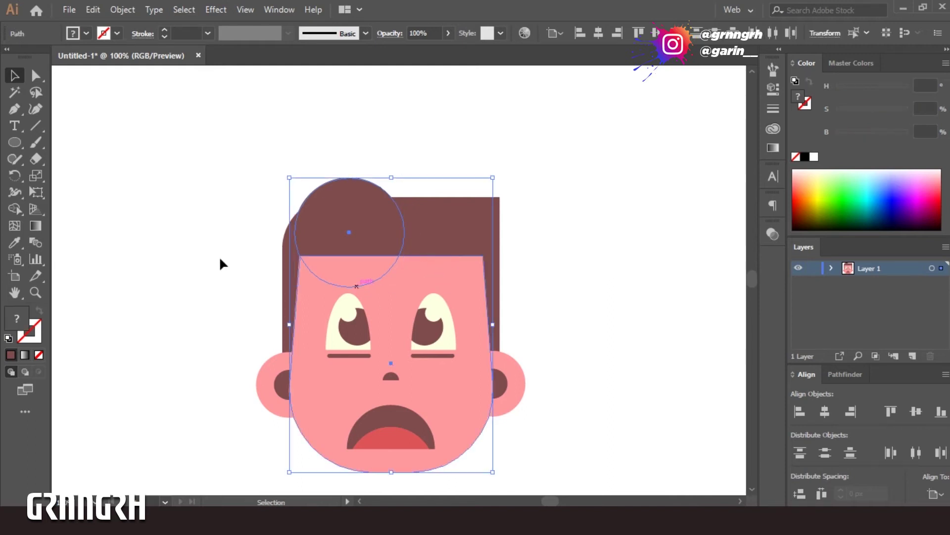
pyautogui.click(14, 208)
pyautogui.click(349, 270)
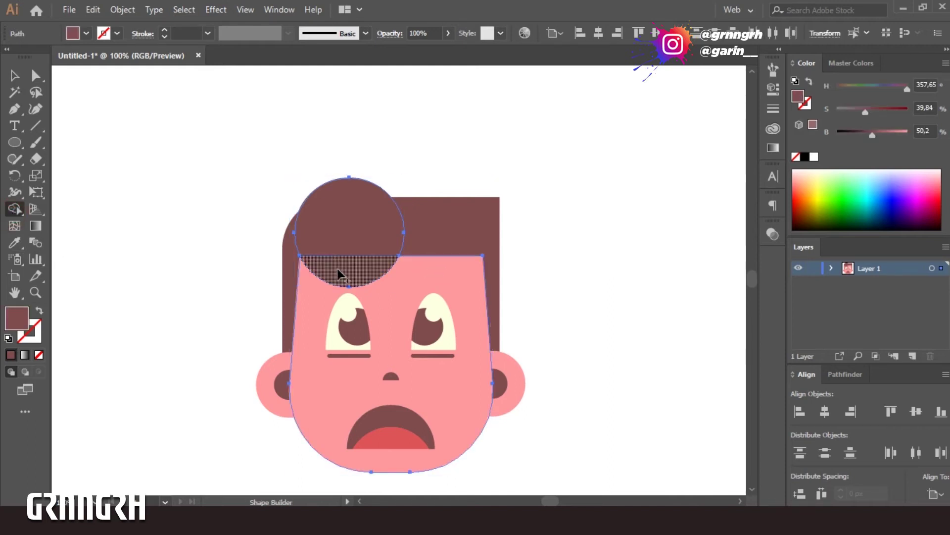
pyautogui.click(14, 77)
pyautogui.click(134, 225)
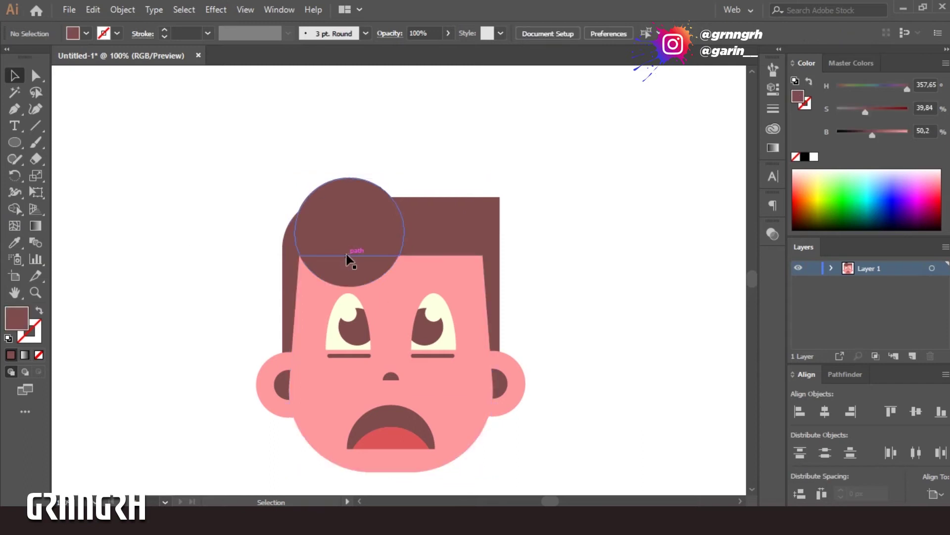
# Step: Draw three brown circles over the hair: a small one at its left corner, a large one right of centre and a medium one at its right corner
pyautogui.press('l')
pyautogui.moveTo(245, 207); pyautogui.dragTo(285, 231)
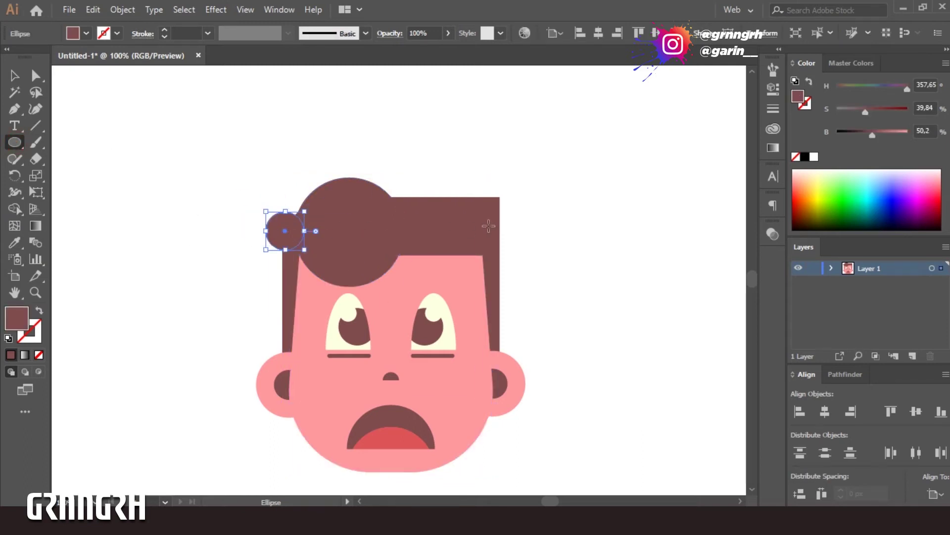
pyautogui.moveTo(399, 148)
pyautogui.mouseDown()
pyautogui.moveTo(579, 279)
pyautogui.moveTo(540, 239)
pyautogui.mouseUp()
pyautogui.moveTo(468, 219); pyautogui.dragTo(435, 212)
pyautogui.moveTo(548, 200)
pyautogui.mouseDown()
pyautogui.moveTo(589, 252)
pyautogui.moveTo(622, 272)
pyautogui.mouseUp()
pyautogui.moveTo(584, 243)
pyautogui.mouseDown()
pyautogui.moveTo(500, 229)
pyautogui.moveTo(501, 243)
pyautogui.moveTo(500, 219)
pyautogui.mouseUp()
# Step: Unite the hair rectangle with the hair circles and send the combined hair shape to the back, behind the face
pyautogui.press('v')
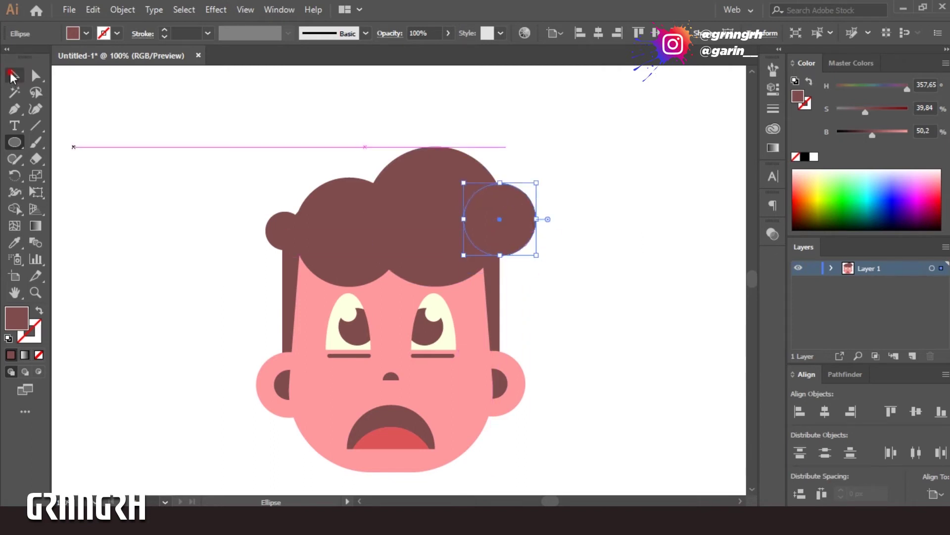
pyautogui.moveTo(185, 164); pyautogui.dragTo(602, 241)
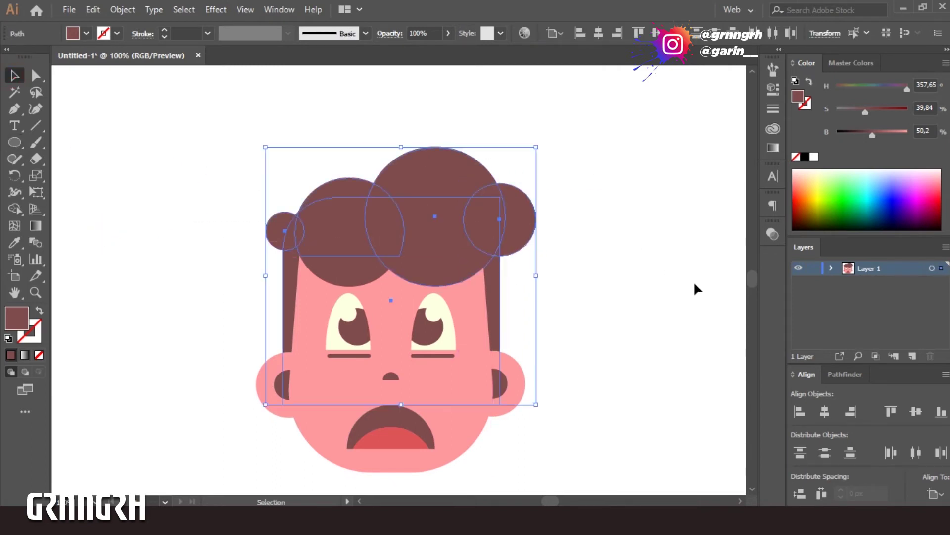
pyautogui.click(845, 374)
pyautogui.click(801, 458)
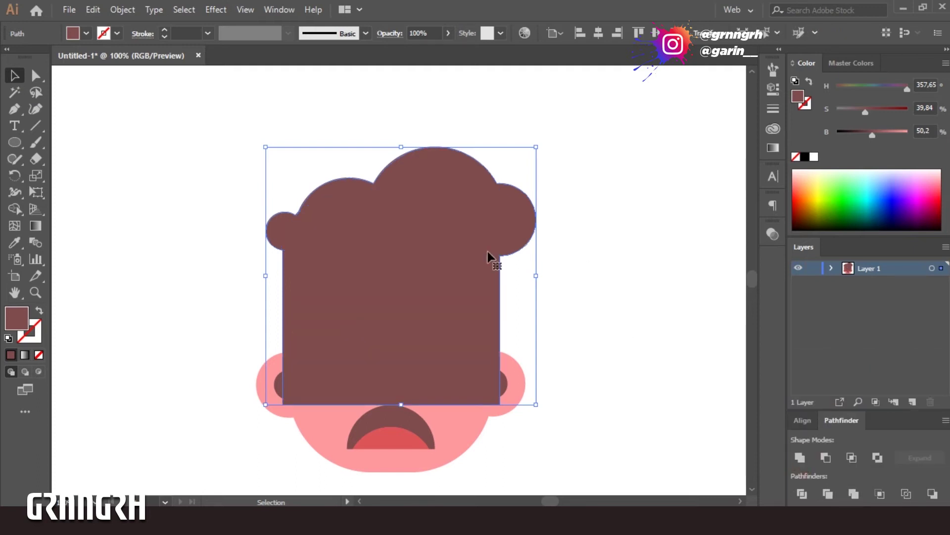
pyautogui.rightClick(435, 257)
pyautogui.moveTo(495, 435)
pyautogui.click(673, 482)
pyautogui.click(607, 302)
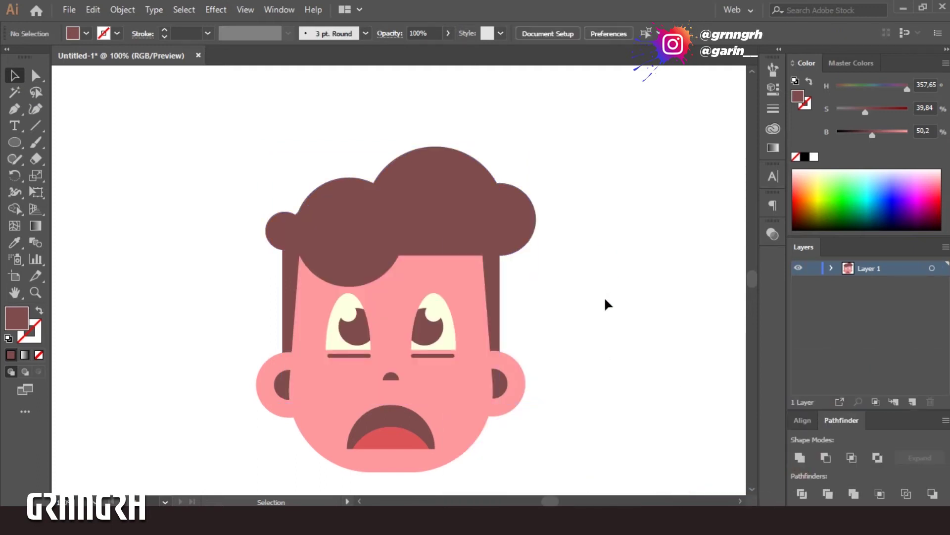
pyautogui.hotkey('ctrl', '-')
pyautogui.hotkey('ctrl', '-')
pyautogui.hotkey('ctrl', '-')
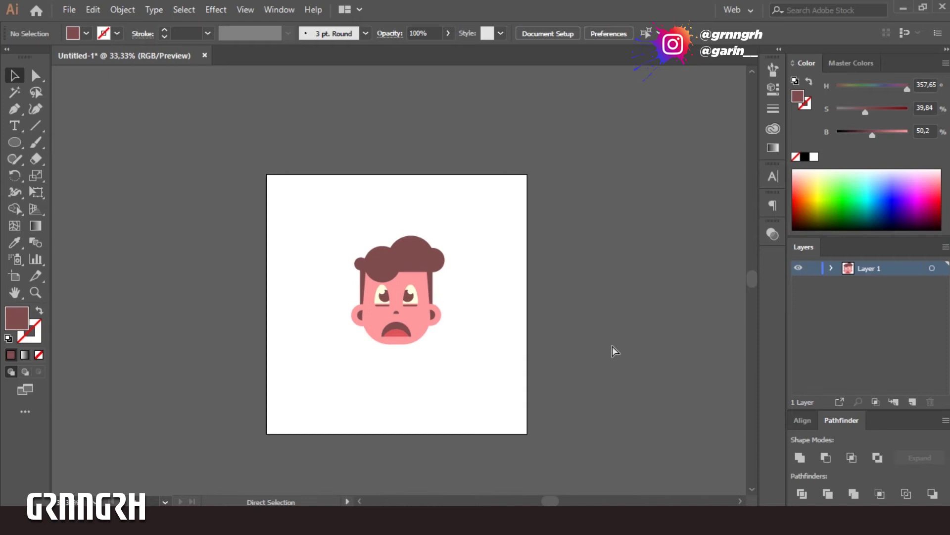
pyautogui.hotkey('ctrl', '+')
pyautogui.hotkey('ctrl', '+')
pyautogui.hotkey('ctrl', '+')
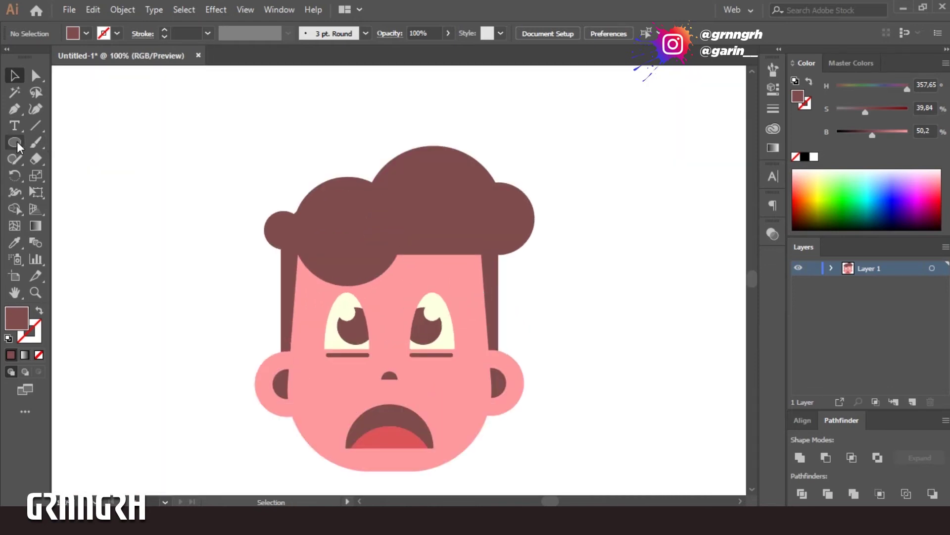
# Step: Draw a thin brown rectangle above the right eye as an eyebrow and round its corners to about 3.86 px
pyautogui.moveTo(17, 142); pyautogui.dragTo(70, 142)
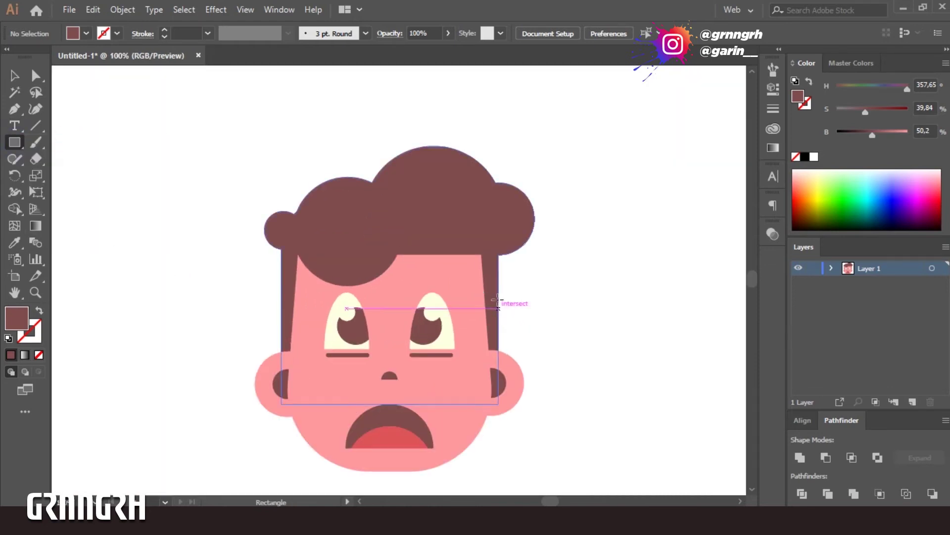
pyautogui.moveTo(414, 279); pyautogui.dragTo(380, 331)
pyautogui.press('a')
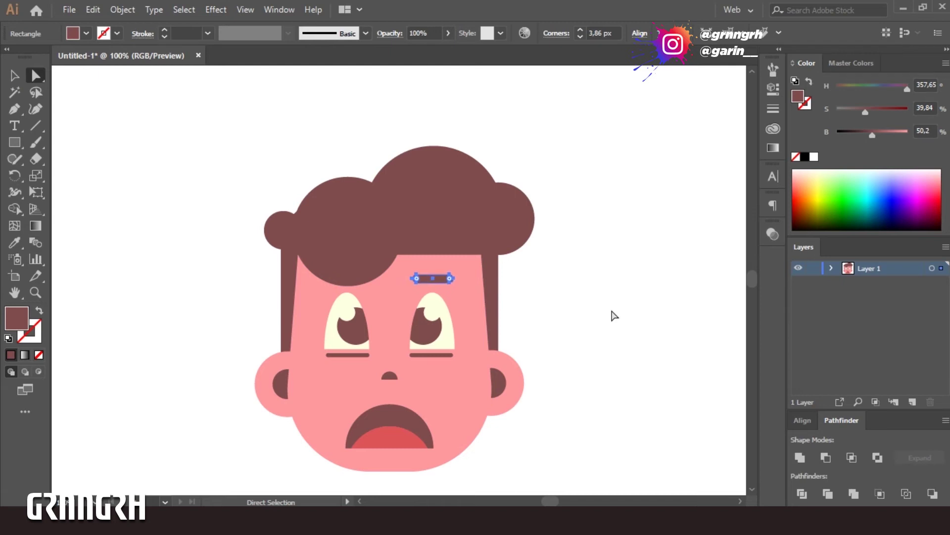
pyautogui.click(610, 312)
# Step: Draw a small upright rectangle below the chin as the neck and fill it with the face's pink
pyautogui.scroll(-5, 575, 261)
pyautogui.press('m')
pyautogui.moveTo(353, 350); pyautogui.dragTo(395, 402)
pyautogui.press('i')
pyautogui.click(416, 265)
# Step: Raise the neck rectangle to overlap the chin and send it back in the stacking order
pyautogui.click(14, 76)
pyautogui.moveTo(374, 350); pyautogui.dragTo(375, 340)
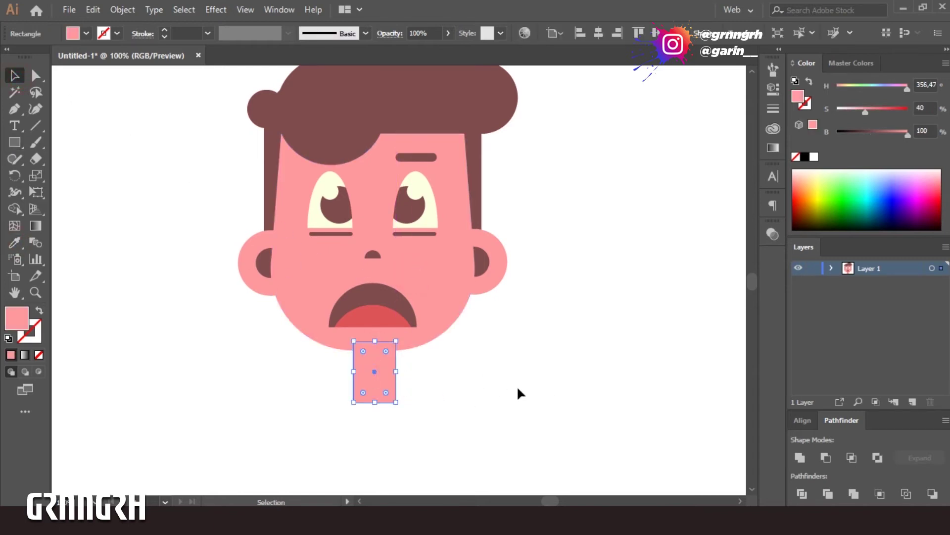
pyautogui.rightClick(384, 366)
pyautogui.moveTo(447, 294)
pyautogui.click(551, 323)
# Step: Narrow the neck rectangle slightly and centre it horizontally under the face
pyautogui.moveTo(396, 372); pyautogui.dragTo(389, 371)
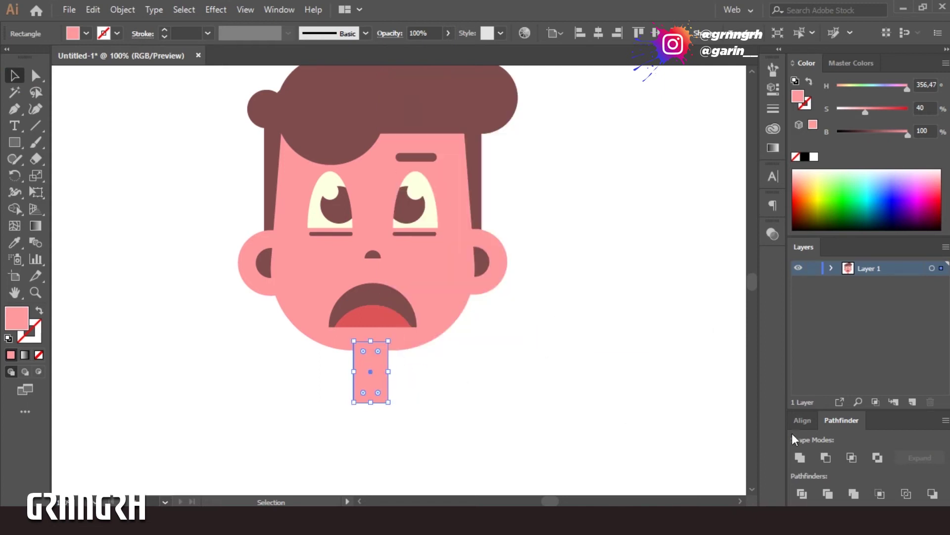
pyautogui.click(798, 420)
pyautogui.click(483, 399)
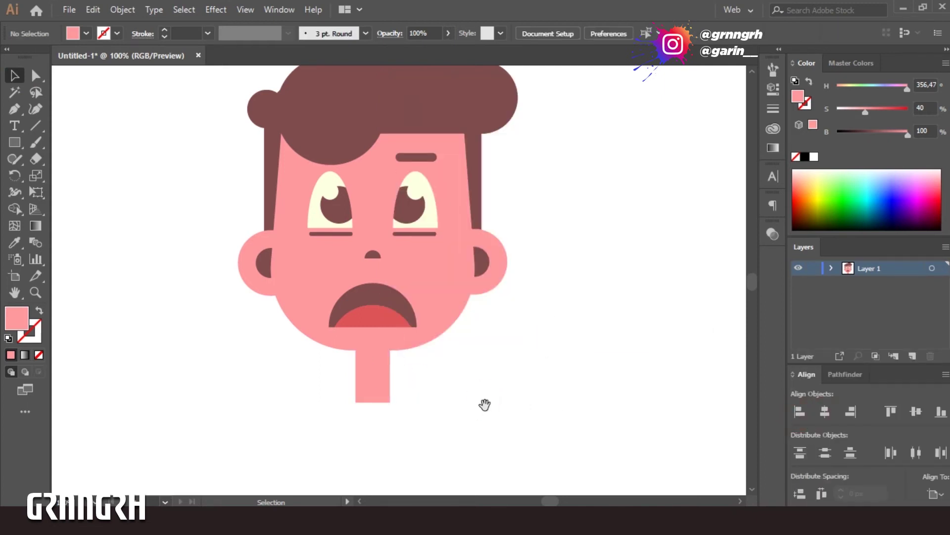
# Step: Draw a pink rectangle about 112 × 89 px over the neck's lower end as the torso and centre it horizontally
pyautogui.moveTo(511, 409); pyautogui.dragTo(568, 394)
pyautogui.click(15, 144)
pyautogui.hotkey('ctrl', '-')
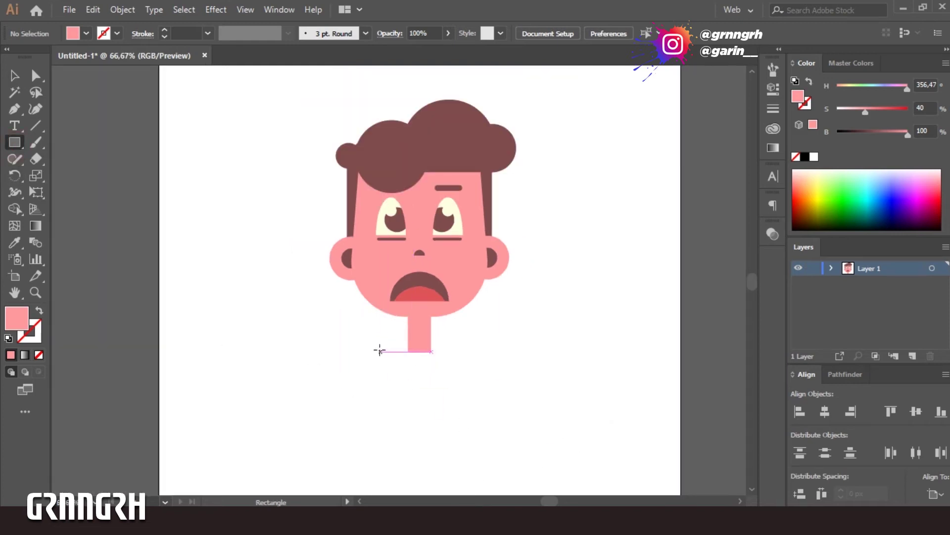
pyautogui.moveTo(378, 342); pyautogui.dragTo(458, 407)
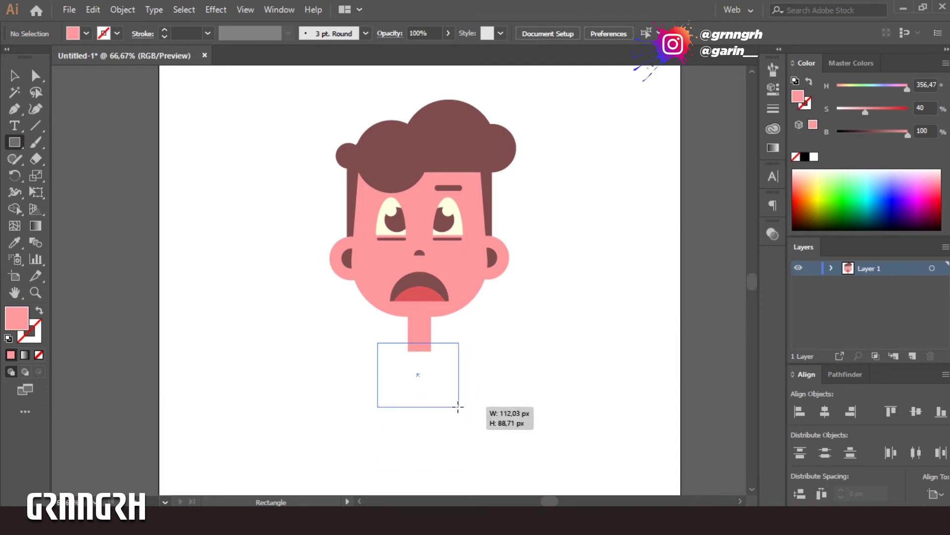
pyautogui.moveTo(458, 407); pyautogui.dragTo(459, 406)
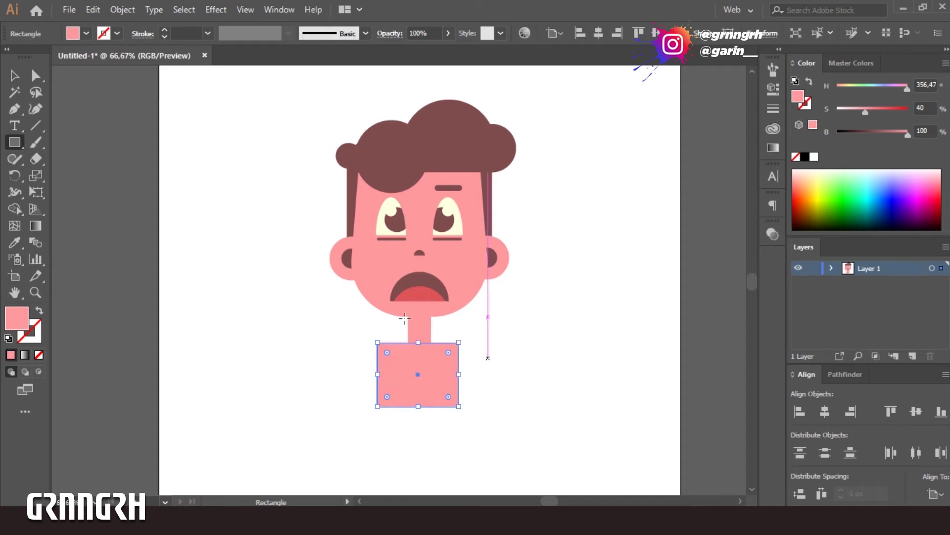
pyautogui.click(817, 412)
# Step: Draw a pink circle to the left of the torso and squash it vertically into a flatter ellipse
pyautogui.hotkey('ctrl', '+')
pyautogui.moveTo(538, 239); pyautogui.dragTo(540, 329)
pyautogui.moveTo(14, 142); pyautogui.dragTo(85, 172)
pyautogui.moveTo(187, 303); pyautogui.dragTo(338, 380)
pyautogui.press('v')
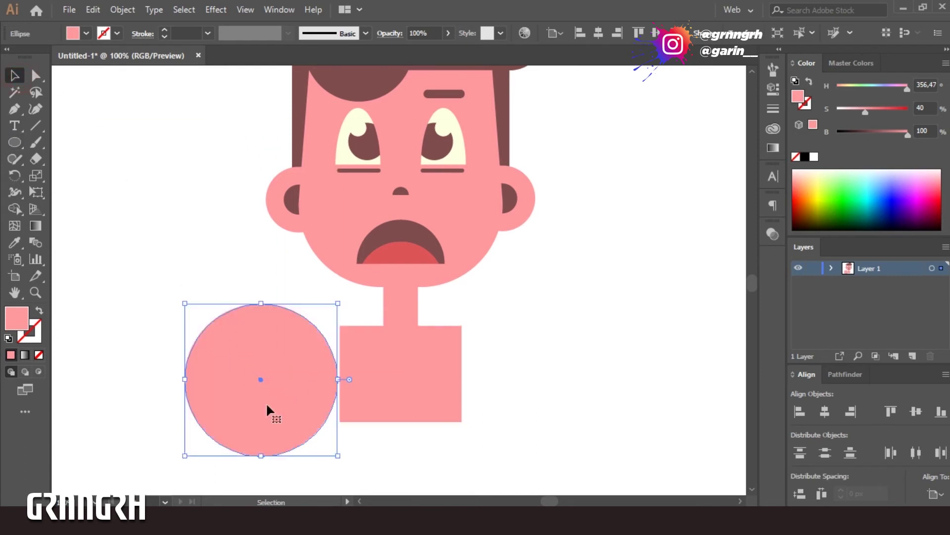
pyautogui.moveTo(261, 455); pyautogui.dragTo(259, 376)
# Step: Move the ellipse onto the torso's top edge and resize it to match the torso's width as rounded shoulders
pyautogui.moveTo(261, 335); pyautogui.dragTo(465, 333)
pyautogui.moveTo(325, 334); pyautogui.dragTo(338, 334)
pyautogui.moveTo(401, 297); pyautogui.dragTo(401, 308)
pyautogui.moveTo(338, 337); pyautogui.dragTo(396, 330)
# Step: Unite the shoulder ellipse and the torso rectangle into one shape
pyautogui.keyDown('shift'); pyautogui.click(436, 395); pyautogui.keyUp('shift')
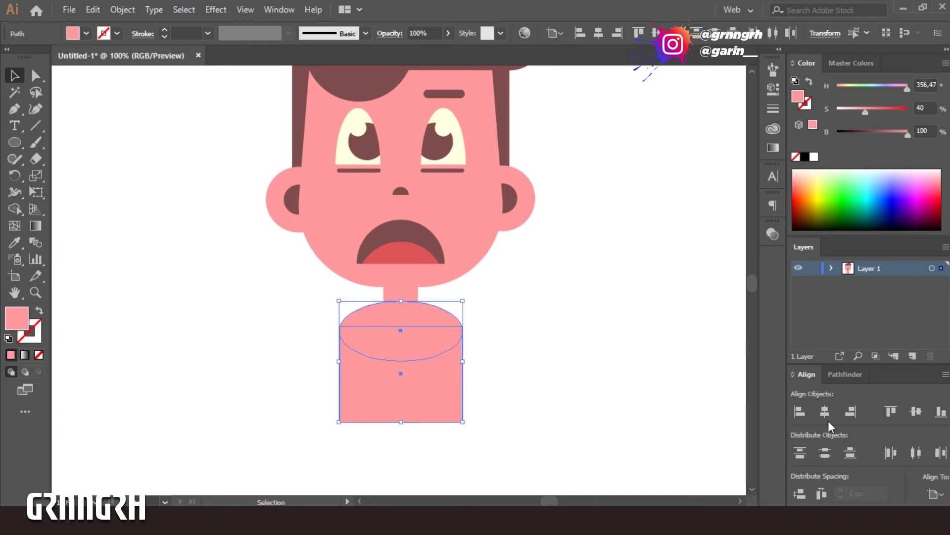
pyautogui.click(845, 374)
pyautogui.click(800, 458)
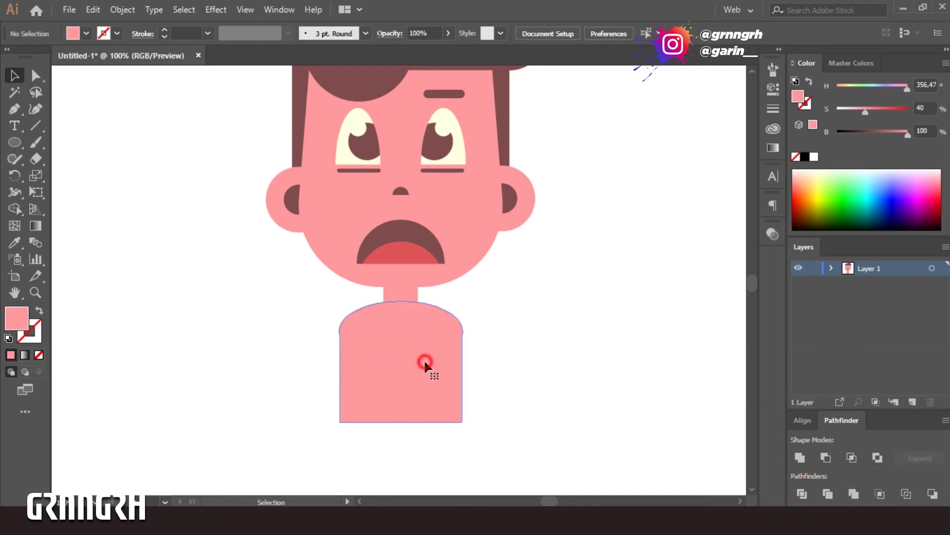
# Step: Send the torso to the back, behind the neck, and recolour it with the mouth's dark brown
pyautogui.rightClick(421, 384)
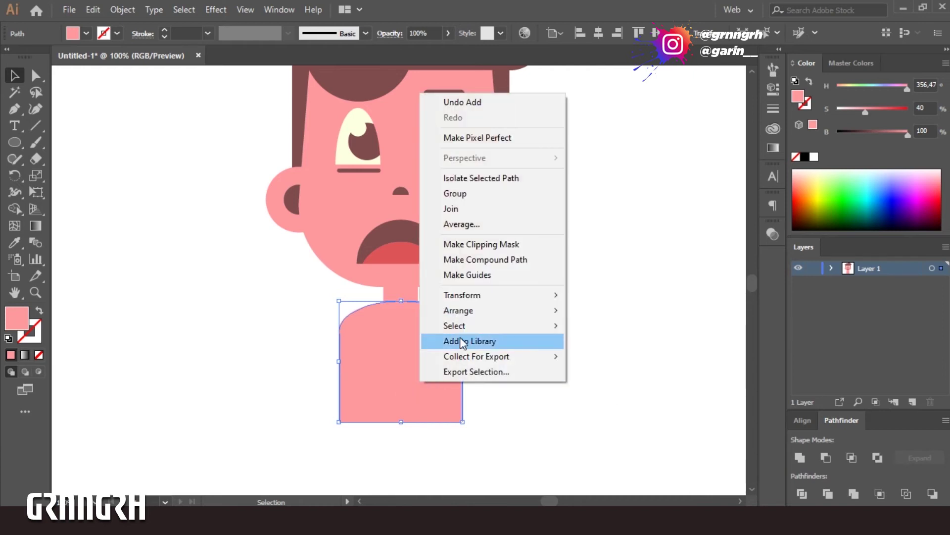
pyautogui.moveTo(495, 308)
pyautogui.click(596, 353)
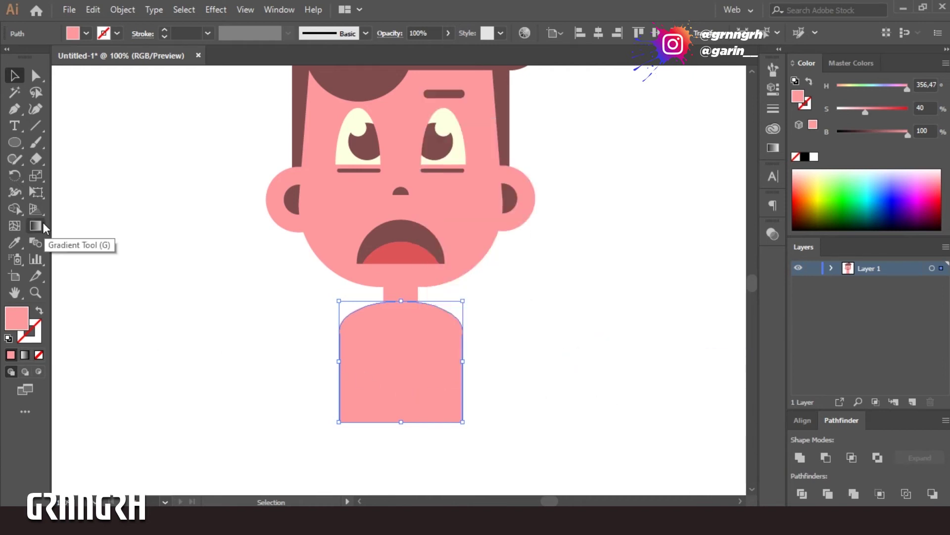
pyautogui.click(15, 243)
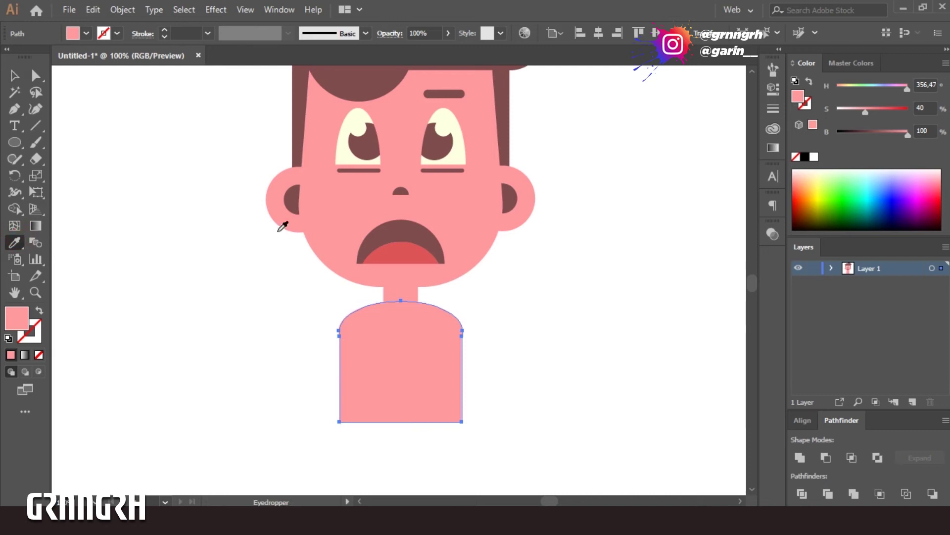
pyautogui.click(398, 232)
pyautogui.press('v')
# Step: Draw a rectangle over the torso from the shoulders down and fill it with the tongue's red
pyautogui.moveTo(15, 142); pyautogui.dragTo(96, 140)
pyautogui.moveTo(339, 333)
pyautogui.mouseDown()
pyautogui.moveTo(462, 357)
pyautogui.moveTo(462, 426)
pyautogui.mouseUp()
pyautogui.click(811, 422)
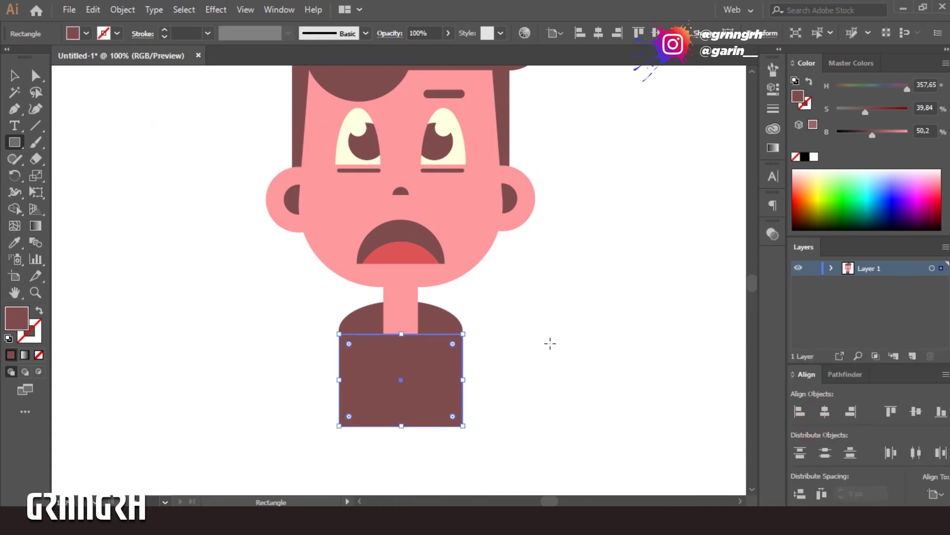
pyautogui.click(15, 242)
pyautogui.click(400, 254)
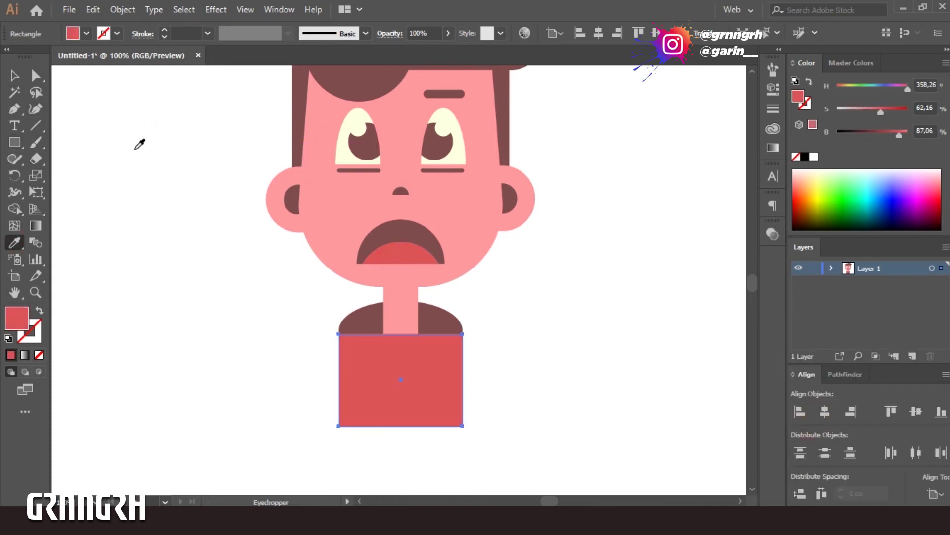
pyautogui.click(15, 75)
pyautogui.click(537, 354)
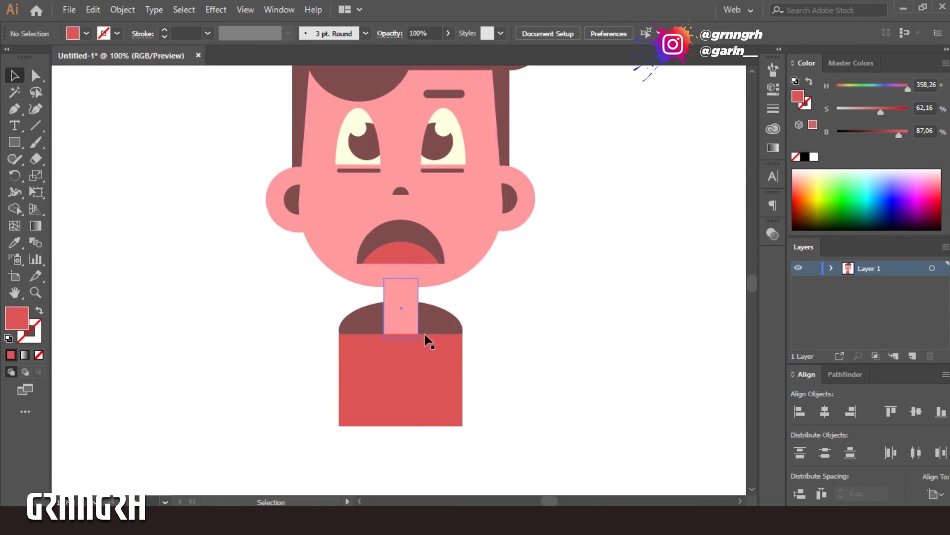
# Step: Draw a flat red ellipse over the torso's collar area, centre it horizontally and raise it to just inside the brown shoulder curve
pyautogui.moveTo(15, 143); pyautogui.dragTo(69, 174)
pyautogui.moveTo(360, 317); pyautogui.dragTo(467, 366)
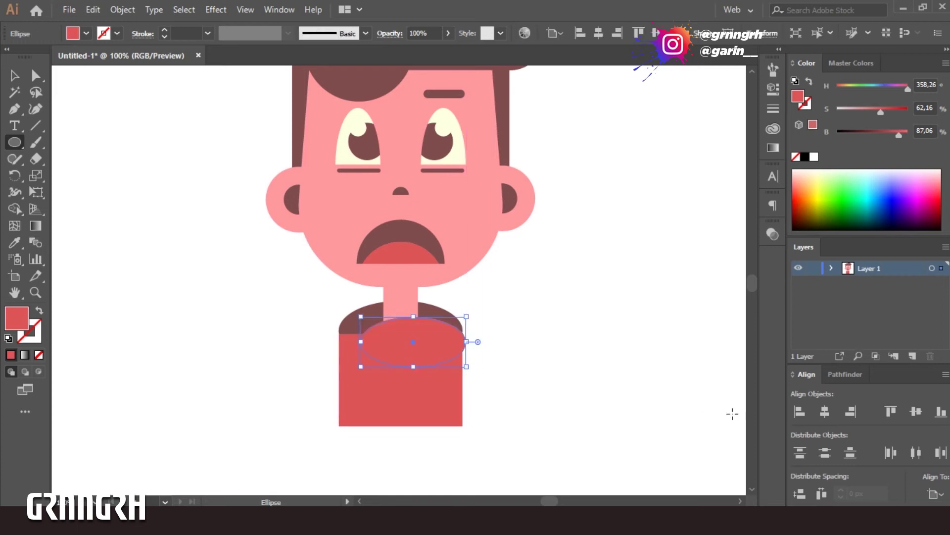
pyautogui.click(824, 411)
pyautogui.press('v')
pyautogui.moveTo(401, 342); pyautogui.dragTo(400, 328)
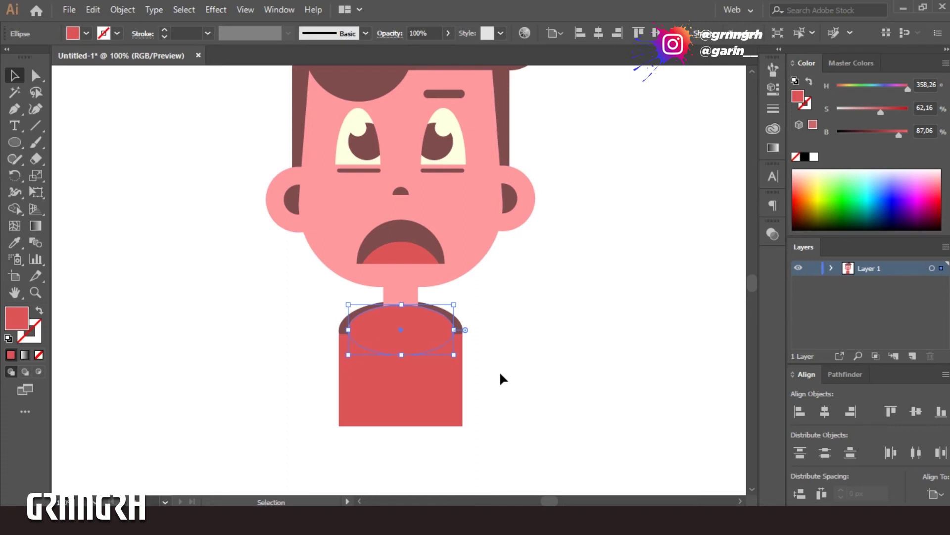
pyautogui.click(554, 346)
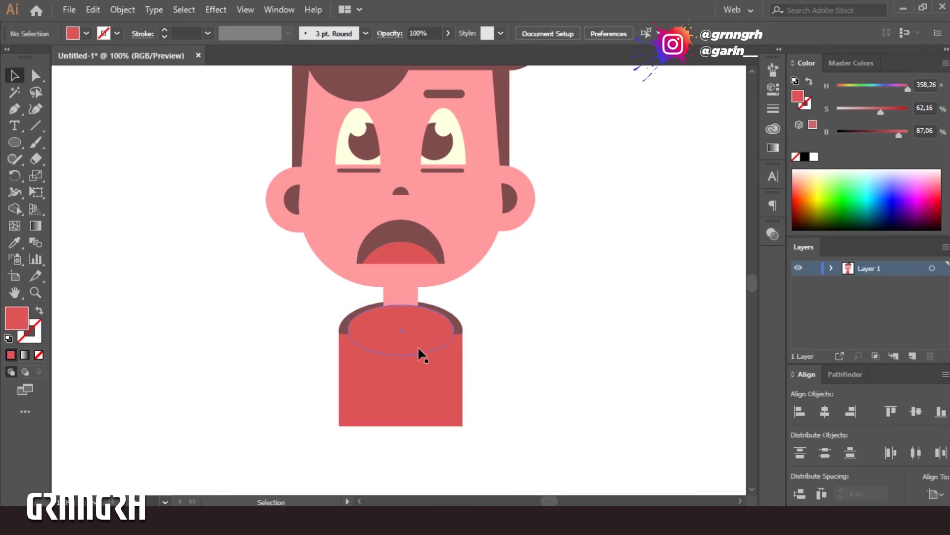
# Step: Cut the collar ellipse out of the red shirt rectangle with Shape Builder, leaving a curved neckline
pyautogui.click(415, 346)
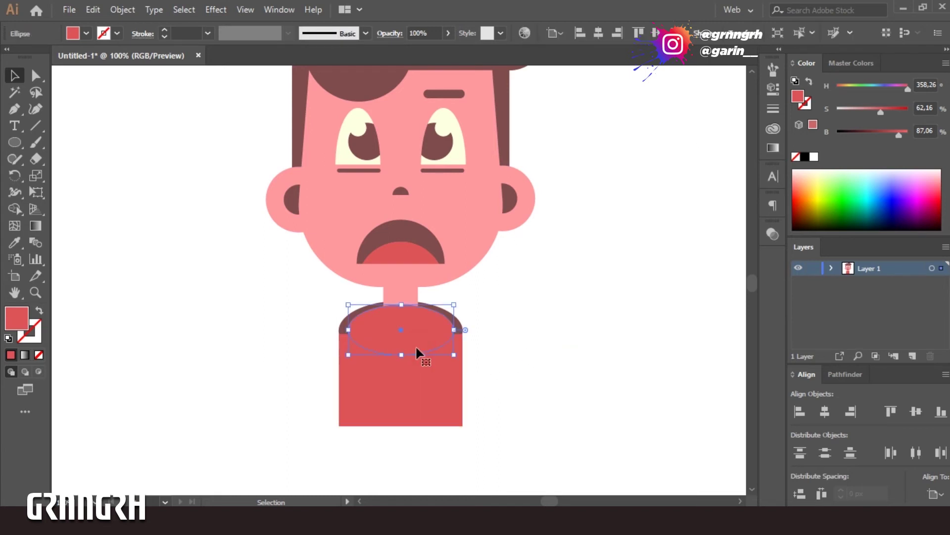
pyautogui.keyDown('shift'); pyautogui.click(453, 405); pyautogui.keyUp('shift')
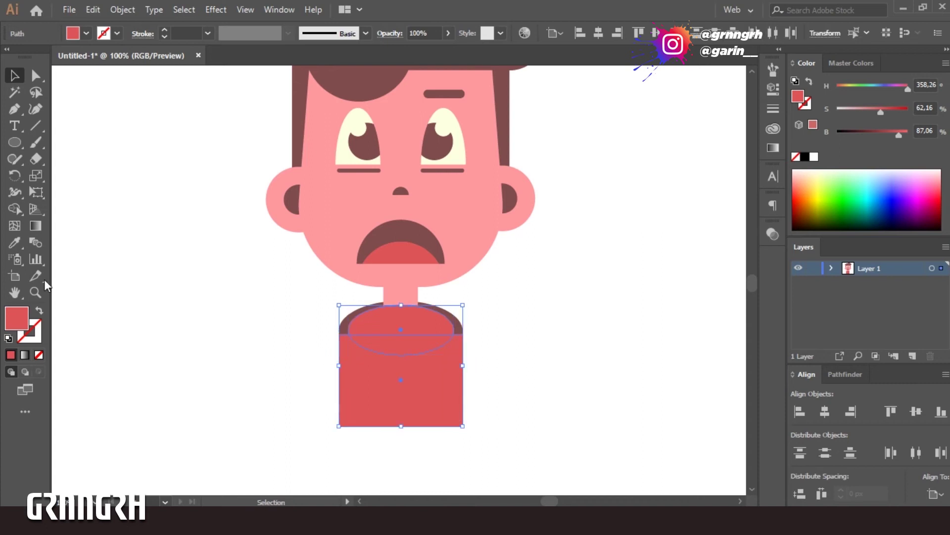
pyautogui.click(16, 210)
pyautogui.keyDown('alt'); pyautogui.click(403, 327); pyautogui.keyUp('alt')
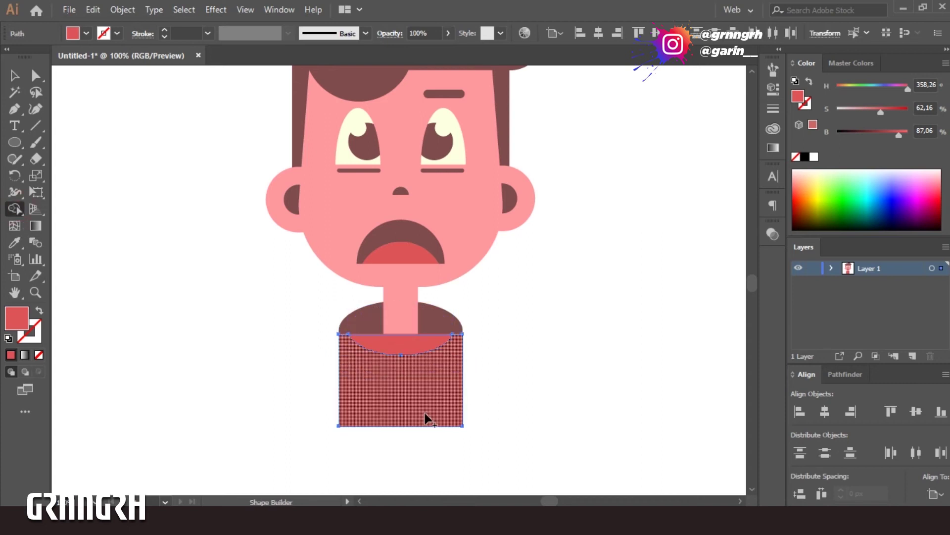
pyautogui.keyDown('alt'); pyautogui.click(399, 346); pyautogui.keyUp('alt')
pyautogui.click(15, 76)
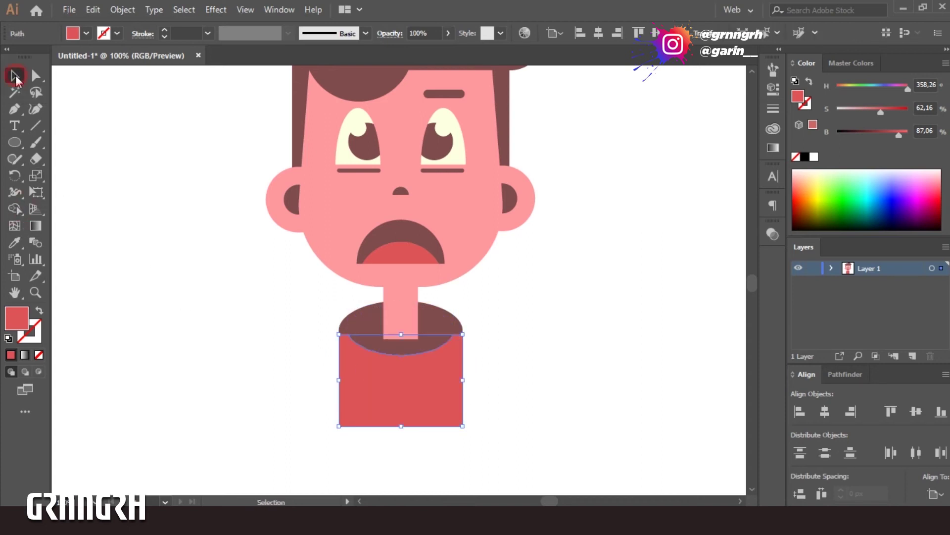
pyautogui.click(555, 357)
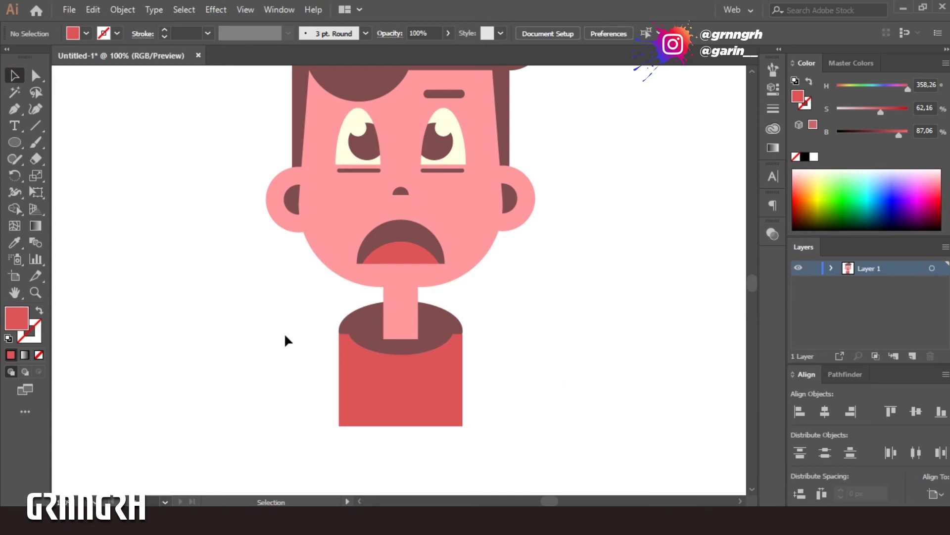
# Step: Draw a skin-pink ellipse inside the brown collar, centre it horizontally and raise it slightly to even out the collar rim
pyautogui.click(405, 325)
pyautogui.click(521, 313)
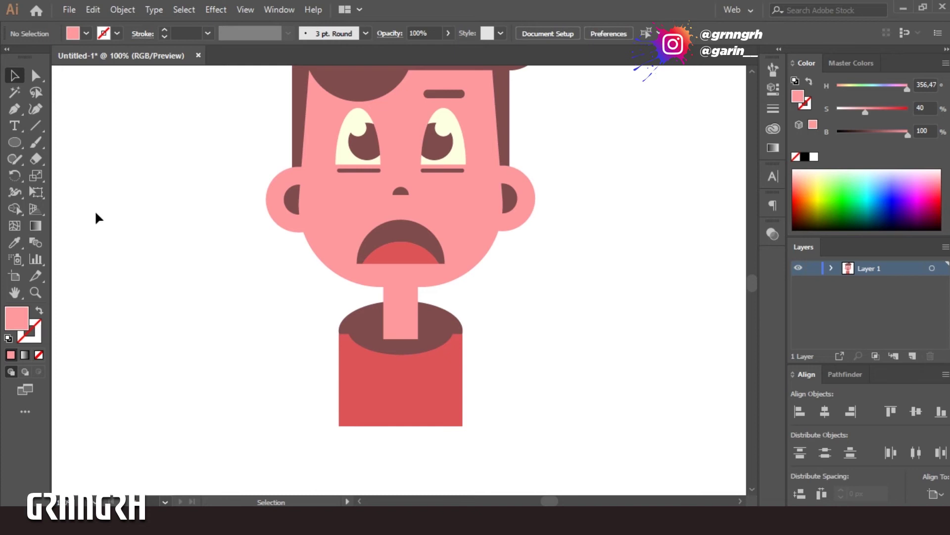
pyautogui.click(20, 147)
pyautogui.moveTo(354, 317); pyautogui.dragTo(446, 350)
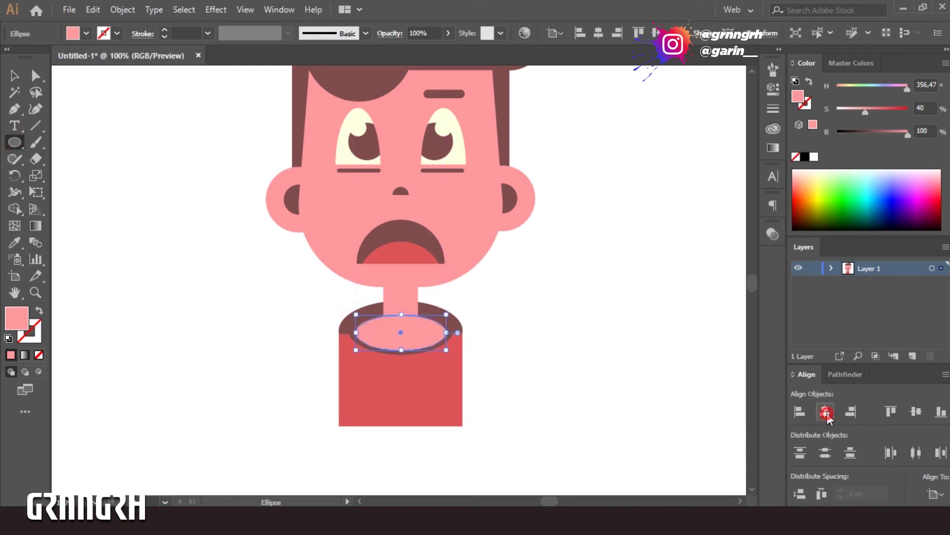
pyautogui.press('Up')
pyautogui.press('Up')
pyautogui.press('Up')
pyautogui.press('Up')
pyautogui.press('Up')
pyautogui.press('Up')
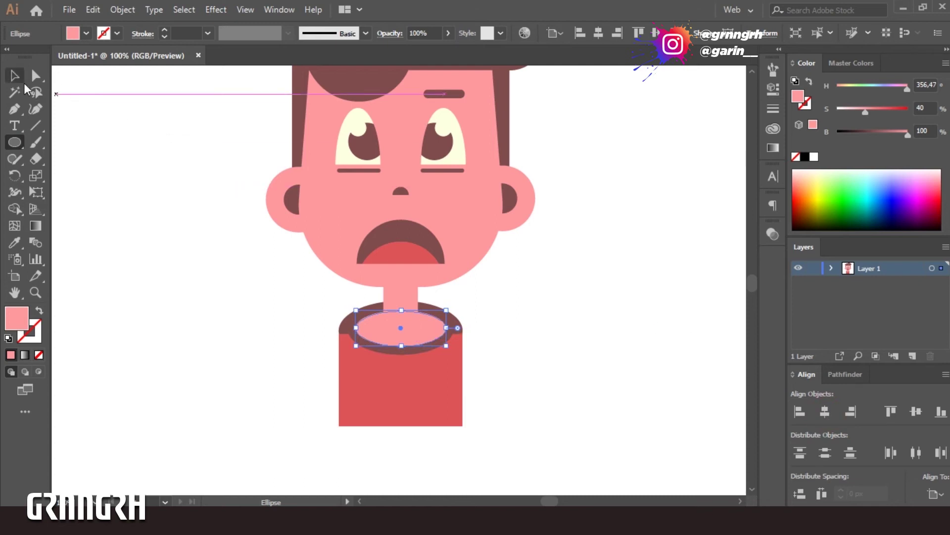
pyautogui.press('Up')
pyautogui.press('Up')
pyautogui.press('Up')
pyautogui.press('v')
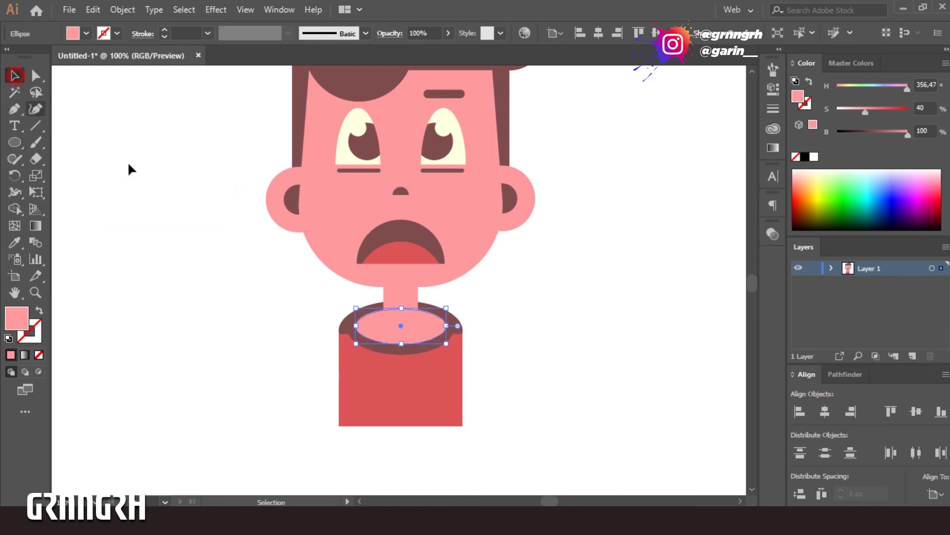
pyautogui.click(521, 322)
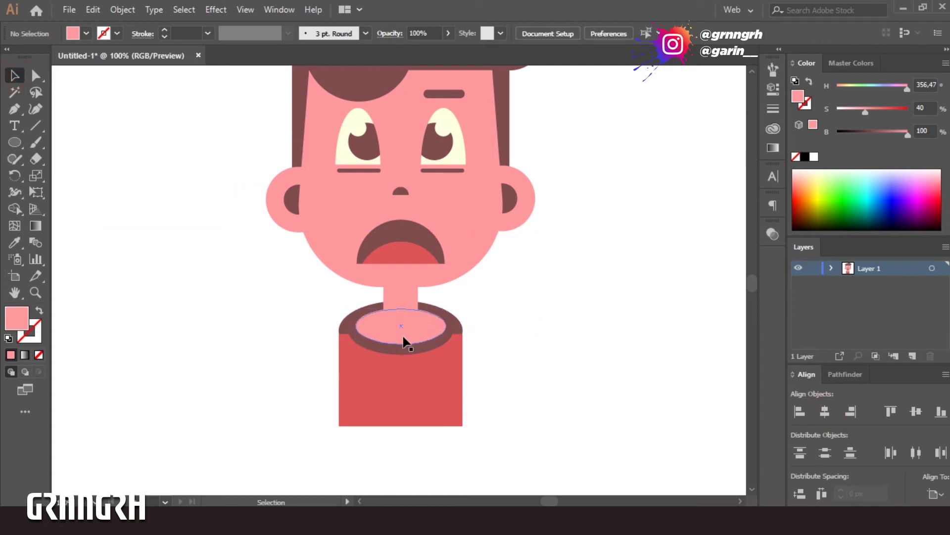
# Step: Unite the pink collar ellipse and the neck into one shape
pyautogui.hotkey('ctrl', '-')
pyautogui.hotkey('ctrl', '-')
pyautogui.hotkey('ctrl', '-')
pyautogui.hotkey('ctrl', '=')
pyautogui.hotkey('ctrl', '=')
pyautogui.hotkey('ctrl', '=')
pyautogui.hotkey('ctrl', '=')
pyautogui.click(394, 350)
pyautogui.keyDown('shift'); pyautogui.click(401, 306); pyautogui.keyUp('shift')
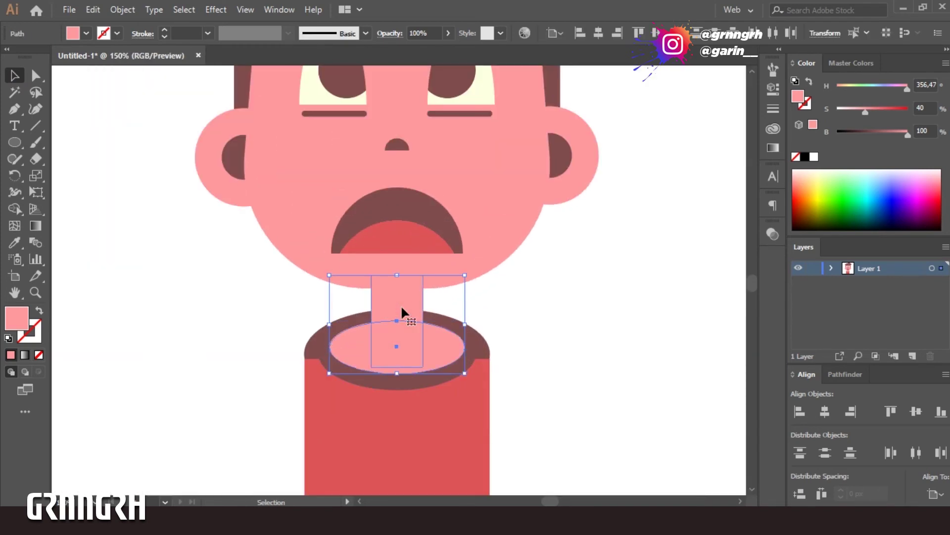
pyautogui.click(839, 375)
pyautogui.click(799, 458)
pyautogui.click(593, 377)
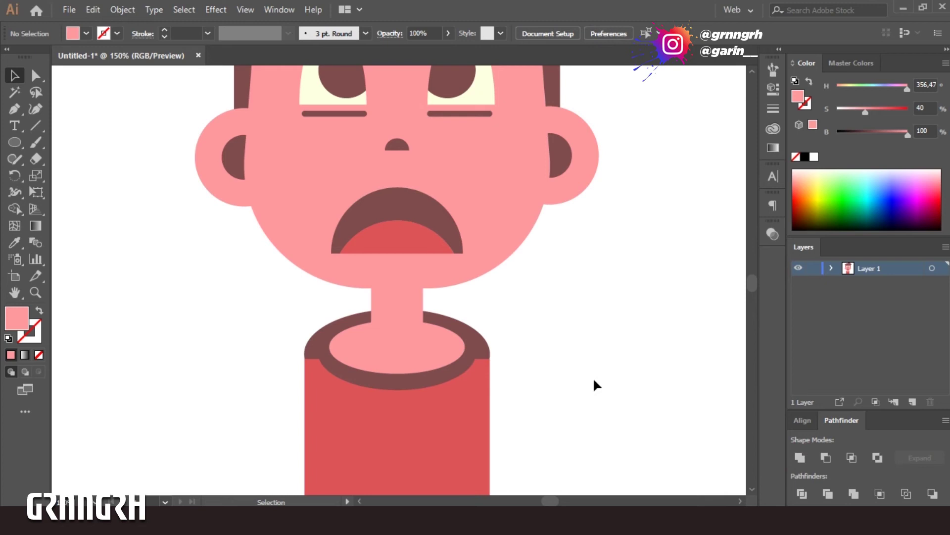
# Step: Draw a pink rectangle beside the torso, rotate it 45 degrees and shorten it over the shoulder as a sleeve
pyautogui.hotkey('ctrl', '-')
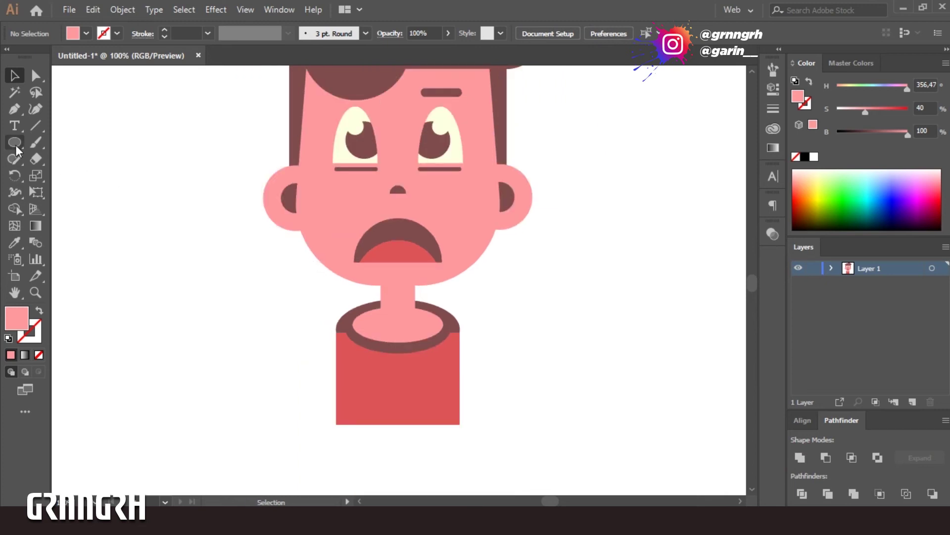
pyautogui.moveTo(14, 143); pyautogui.dragTo(85, 140)
pyautogui.moveTo(195, 285)
pyautogui.mouseDown()
pyautogui.moveTo(269, 373)
pyautogui.moveTo(264, 402)
pyautogui.mouseUp()
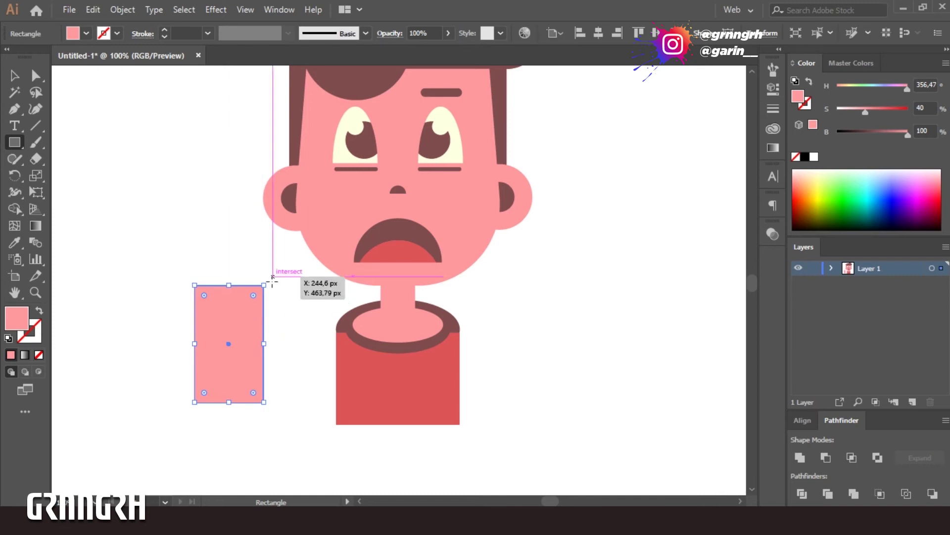
pyautogui.press('v')
pyautogui.moveTo(269, 276); pyautogui.dragTo(306, 324)
pyautogui.moveTo(222, 334); pyautogui.dragTo(327, 374)
pyautogui.moveTo(314, 448); pyautogui.dragTo(325, 395)
# Step: Move the tilted sleeve rectangle up against the shoulder curve so its lower corner meets the torso's side edge
pyautogui.click(336, 353)
pyautogui.moveTo(336, 353); pyautogui.dragTo(345, 345)
pyautogui.press('Up')
pyautogui.press('Up')
pyautogui.press('Up')
pyautogui.press('Up')
pyautogui.press('Up')
pyautogui.press('Up')
pyautogui.press('Up')
pyautogui.press('Up')
pyautogui.press('Up')
pyautogui.press('Up')
pyautogui.press('Up')
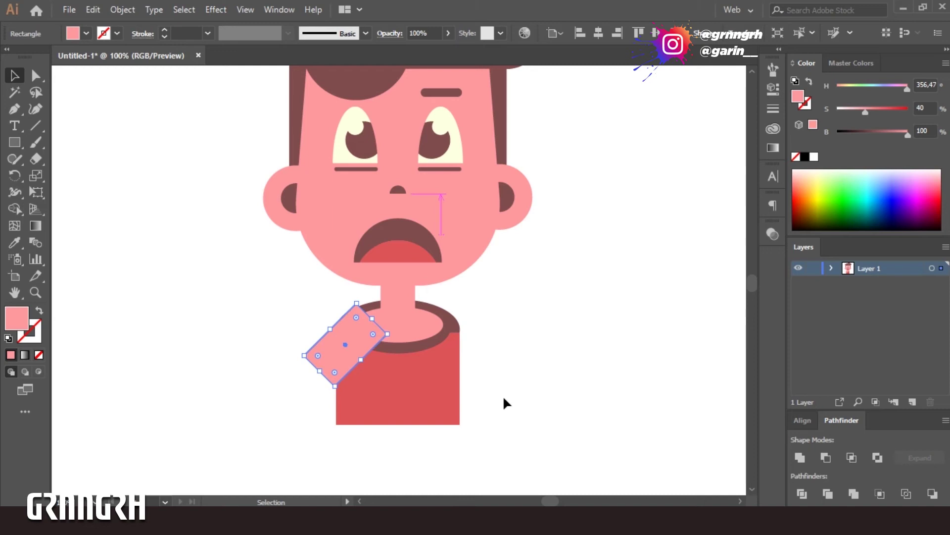
pyautogui.keyDown('shift'); pyautogui.click(398, 399); pyautogui.keyUp('shift')
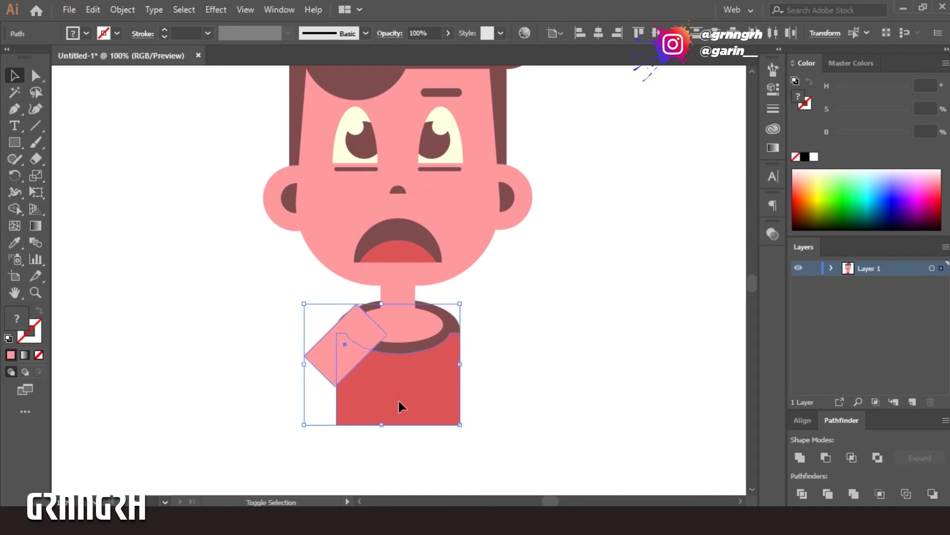
pyautogui.click(250, 318)
# Step: Shorten the sleeve rectangle from its upper end and send it behind the torso
pyautogui.click(323, 356)
pyautogui.moveTo(371, 318)
pyautogui.mouseDown()
pyautogui.moveTo(383, 323)
pyautogui.moveTo(361, 332)
pyautogui.mouseUp()
pyautogui.rightClick(343, 352)
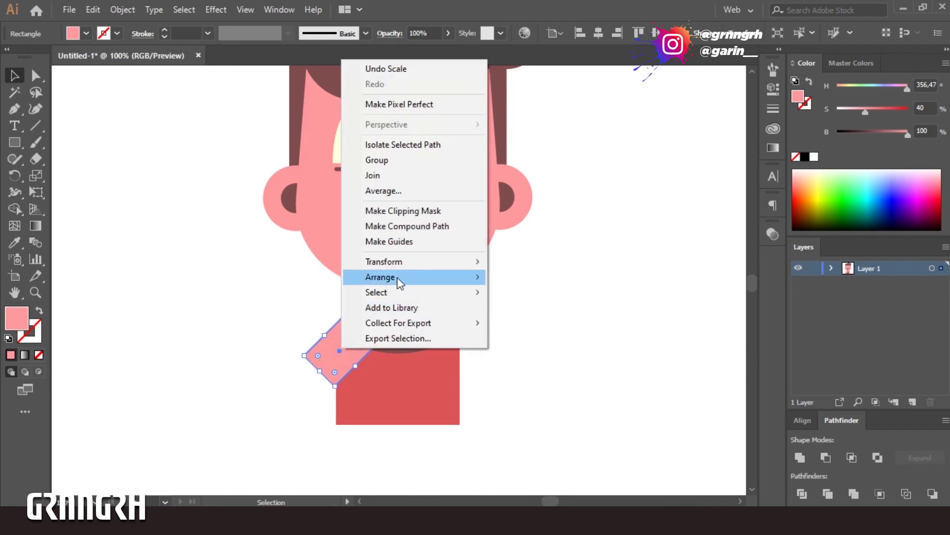
pyautogui.moveTo(406, 276)
pyautogui.click(541, 311)
pyautogui.press('a')
pyautogui.click(550, 360)
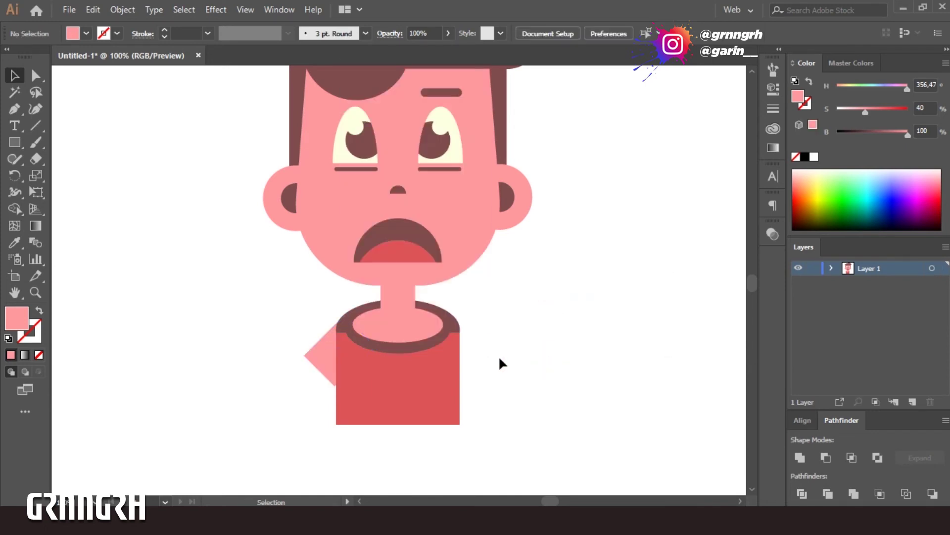
# Step: Recolour the sleeve with the shirt's red
pyautogui.click(310, 355)
pyautogui.click(14, 242)
pyautogui.click(415, 367)
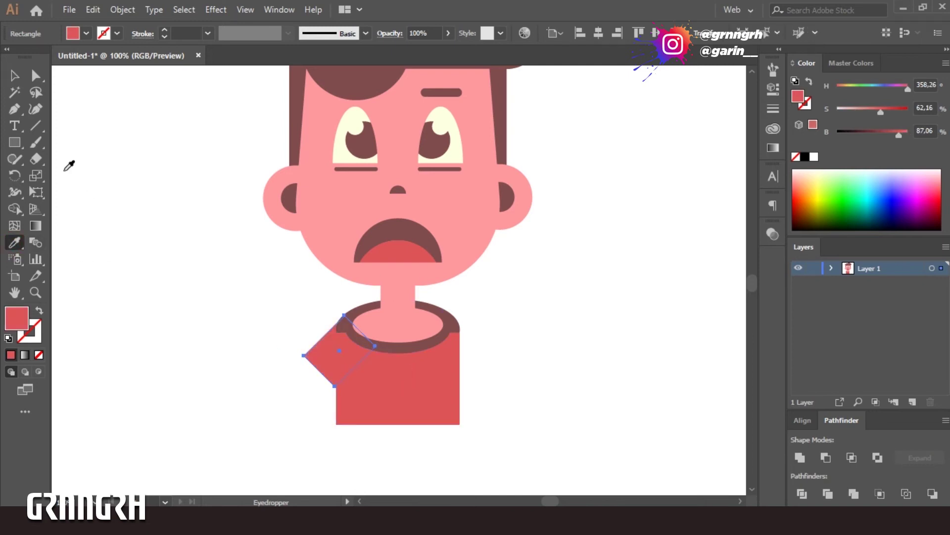
pyautogui.click(15, 75)
pyautogui.click(228, 335)
# Step: Draw a narrow rectangle for the upper arm, rotate it 45 degrees and place its upper end at the sleeve opening
pyautogui.click(14, 143)
pyautogui.moveTo(236, 342); pyautogui.dragTo(256, 402)
pyautogui.moveTo(259, 331); pyautogui.dragTo(273, 346)
pyautogui.press('v')
pyautogui.moveTo(244, 382); pyautogui.dragTo(303, 386)
# Step: Send the arm rectangle behind the sleeve and fill it with the face's skin pink
pyautogui.rightClick(304, 387)
pyautogui.moveTo(363, 329)
pyautogui.click(520, 365)
pyautogui.press('i')
pyautogui.click(312, 233)
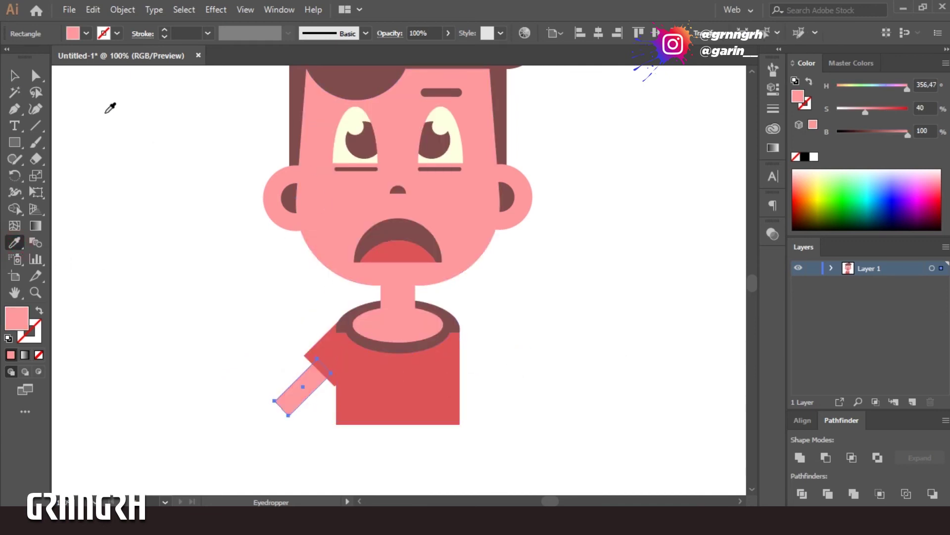
pyautogui.click(15, 75)
pyautogui.click(250, 326)
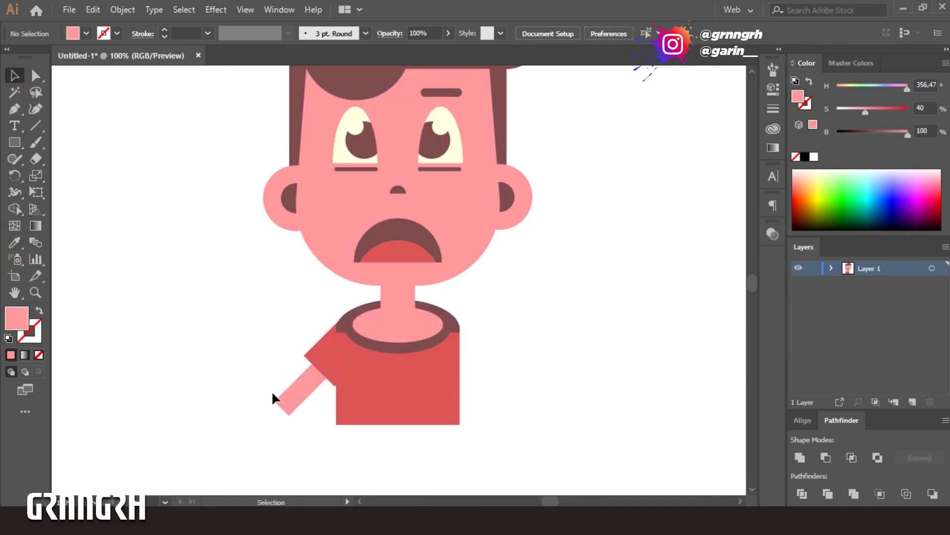
# Step: Round the arm rectangle's corners fully, to 9.32 px, to give it semicircular ends
pyautogui.press('a')
pyautogui.moveTo(269, 376); pyautogui.dragTo(301, 393)
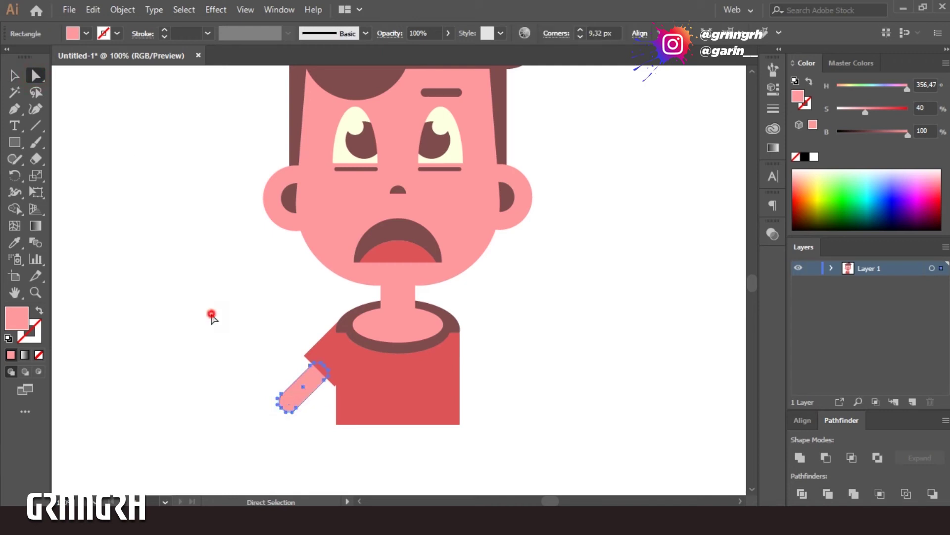
pyautogui.click(210, 313)
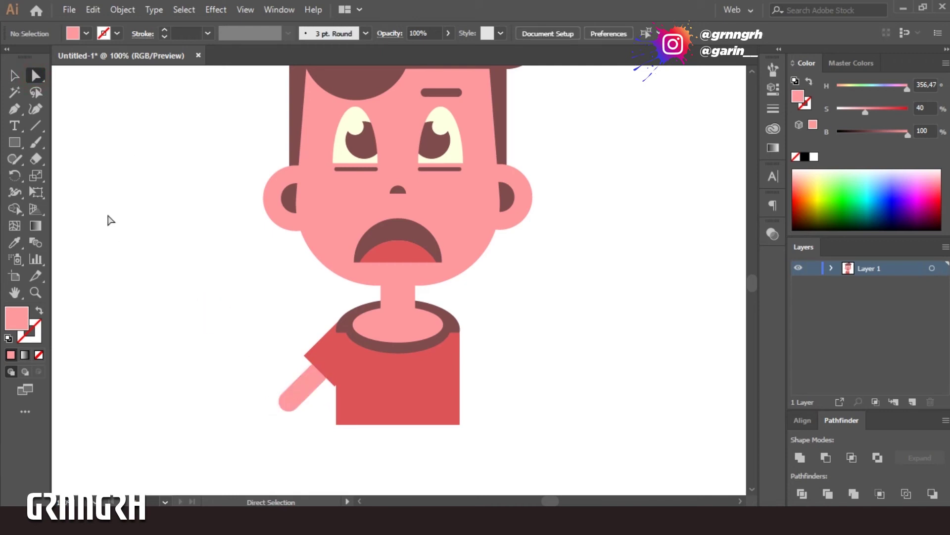
# Step: Make a reflected copy of the rounded arm that crosses the original diagonally
pyautogui.click(298, 402)
pyautogui.rightClick(303, 391)
pyautogui.moveTo(424, 301)
pyautogui.click(478, 350)
pyautogui.click(387, 185)
pyautogui.click(406, 346)
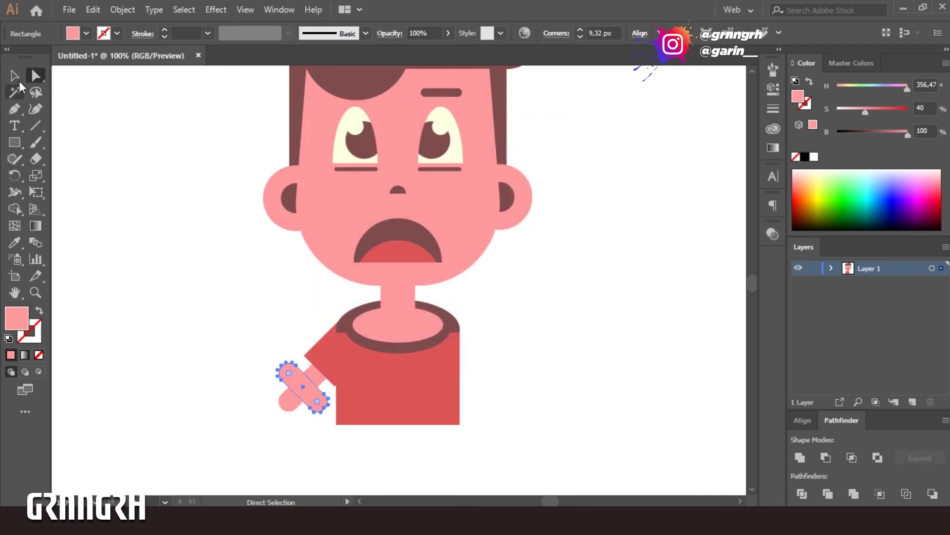
# Step: Join the two arm pieces at a bent elbow under the sleeve, with the forearm running diagonally to the shirt's lower corner
pyautogui.press('v')
pyautogui.moveTo(303, 398)
pyautogui.mouseDown()
pyautogui.moveTo(314, 406)
pyautogui.moveTo(304, 412)
pyautogui.mouseUp()
pyautogui.moveTo(341, 438); pyautogui.dragTo(311, 400)
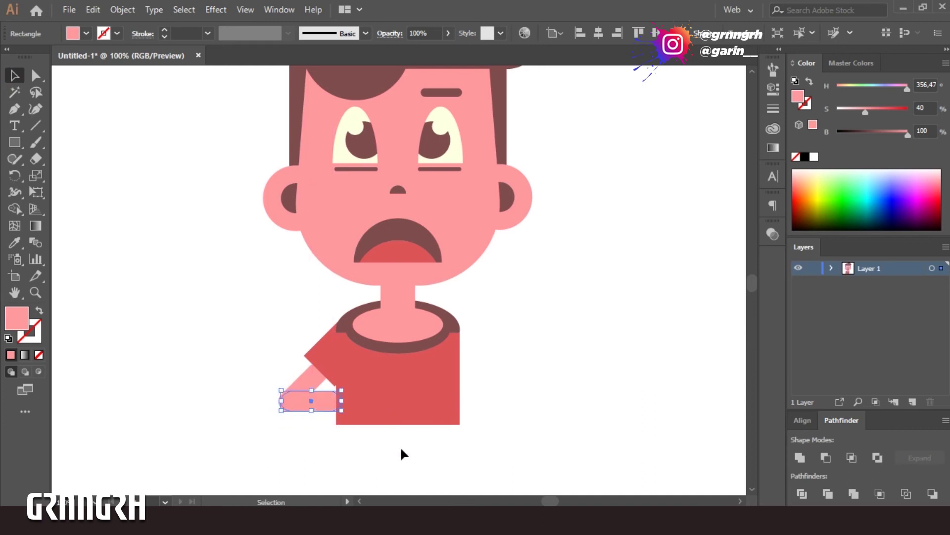
pyautogui.moveTo(279, 415); pyautogui.dragTo(314, 388)
pyautogui.keyDown('shift'); pyautogui.click(300, 396); pyautogui.keyUp('shift')
pyautogui.click(630, 409)
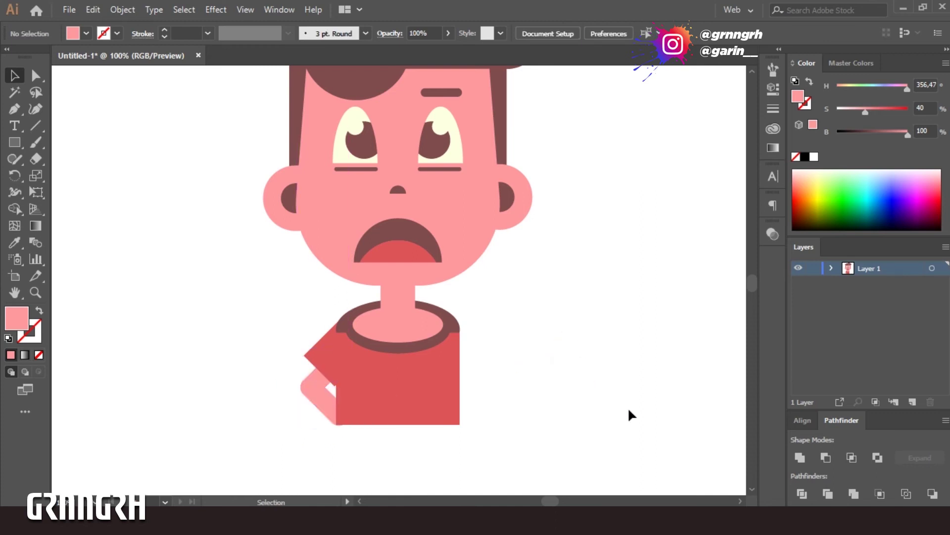
# Step: Duplicate the sleeve and both arm pieces in place and reflect the copy across the vertical axis
pyautogui.click(312, 401)
pyautogui.keyDown('shift'); pyautogui.click(321, 378); pyautogui.keyUp('shift')
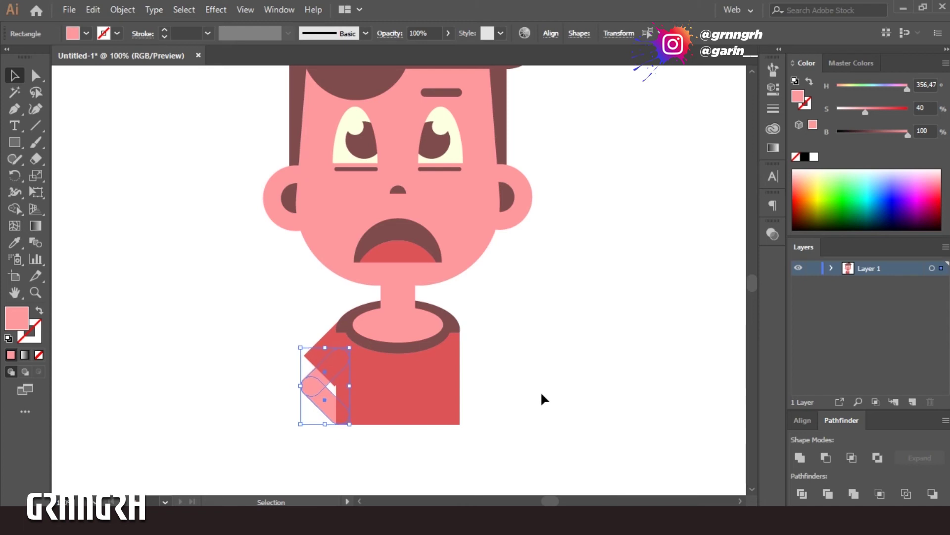
pyautogui.keyDown('shift'); pyautogui.click(316, 362); pyautogui.keyUp('shift')
pyautogui.press('a')
pyautogui.press('v')
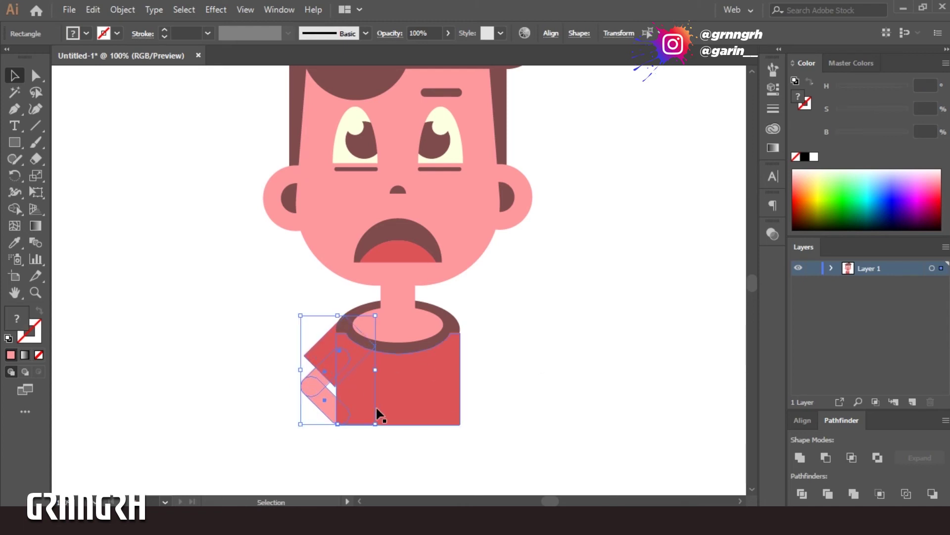
pyautogui.rightClick(335, 369)
pyautogui.moveTo(379, 295)
pyautogui.moveTo(405, 278)
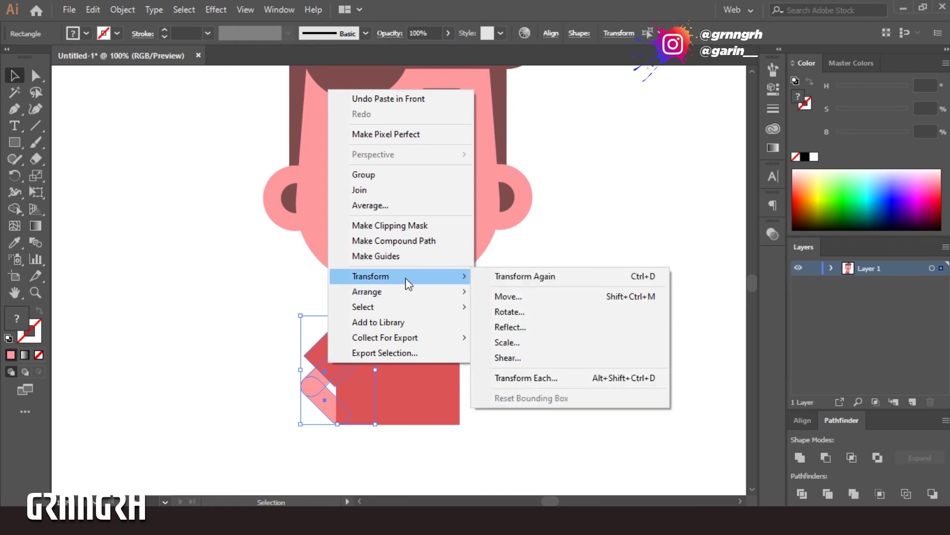
pyautogui.click(510, 324)
pyautogui.click(388, 205)
pyautogui.press('Return')
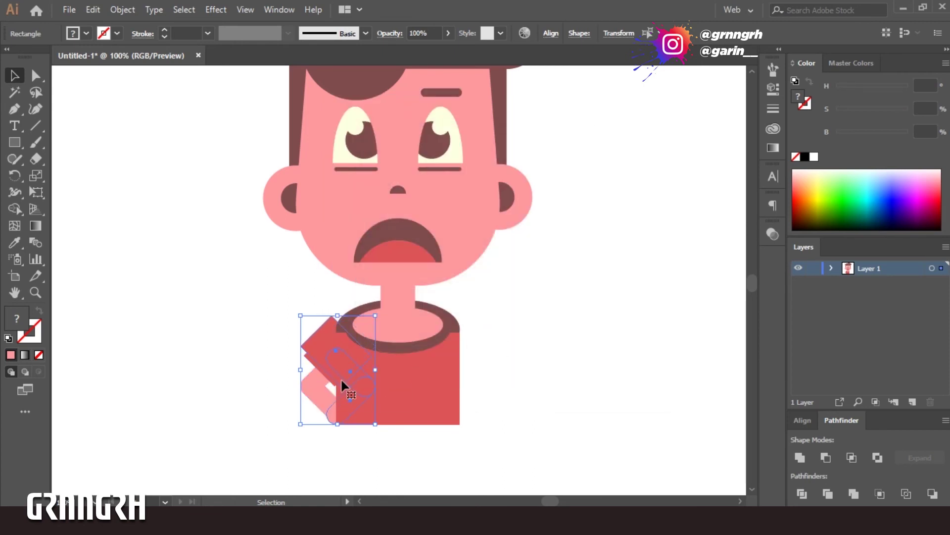
# Step: Move the mirrored sleeve and arm to the opposite side of the torso, behind the shirt and collar
pyautogui.moveTo(353, 375); pyautogui.dragTo(460, 380)
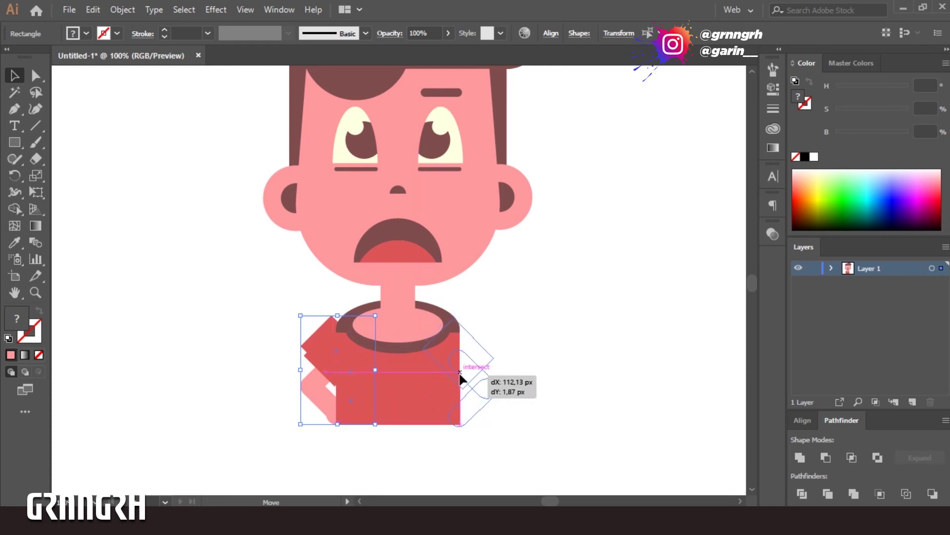
pyautogui.moveTo(460, 376); pyautogui.dragTo(456, 375)
pyautogui.click(583, 414)
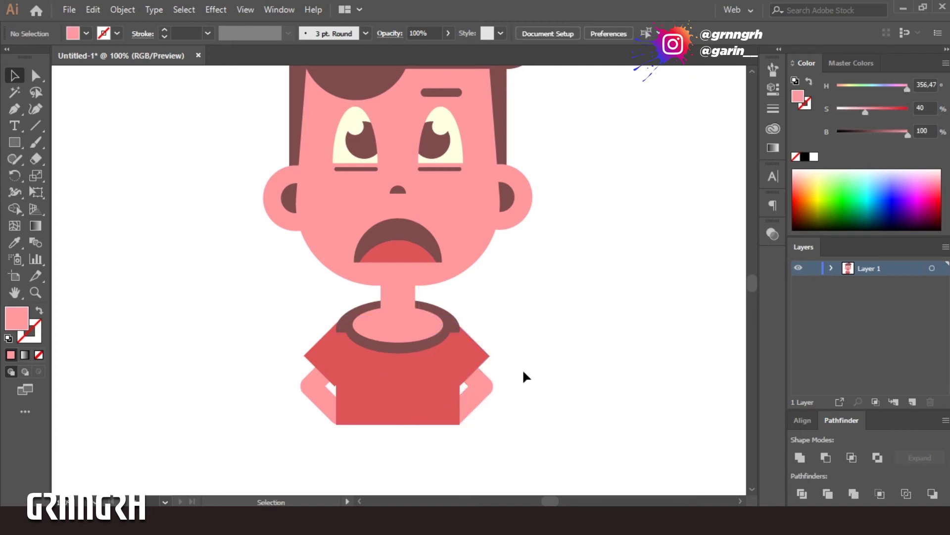
# Step: Group the mirrored sleeve and arm pieces on the right-hand side of the shirt
pyautogui.click(479, 365)
pyautogui.keyDown('shift'); pyautogui.click(480, 387); pyautogui.keyUp('shift')
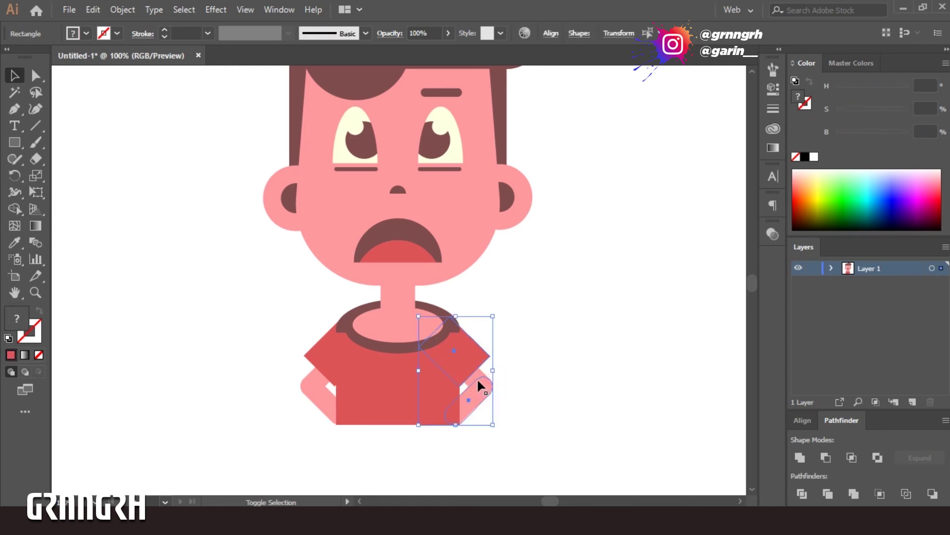
pyautogui.hotkey('ctrl', 'g')
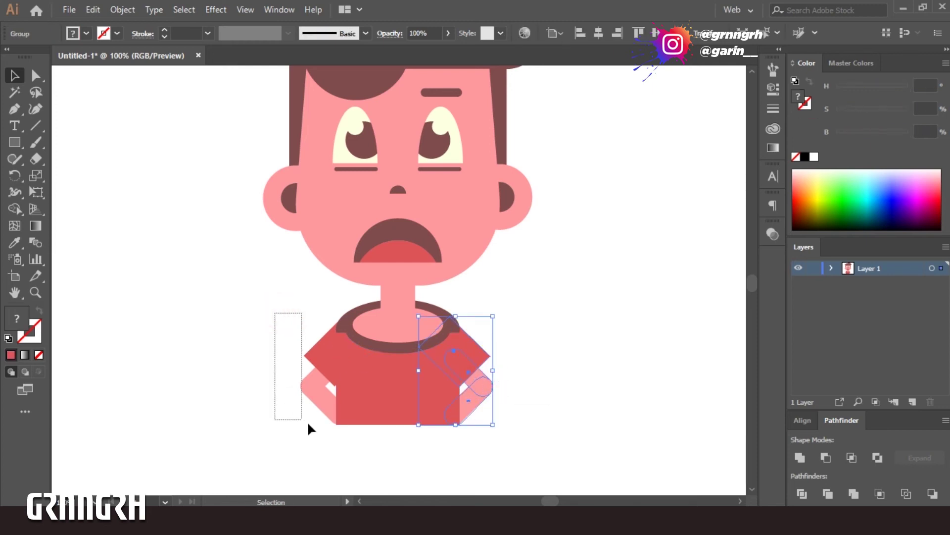
# Step: Try to align the two sleeve-and-arm sets by their centres
pyautogui.moveTo(297, 422); pyautogui.dragTo(317, 425)
pyautogui.keyDown('shift'); pyautogui.click(470, 369); pyautogui.keyUp('shift')
pyautogui.click(802, 421)
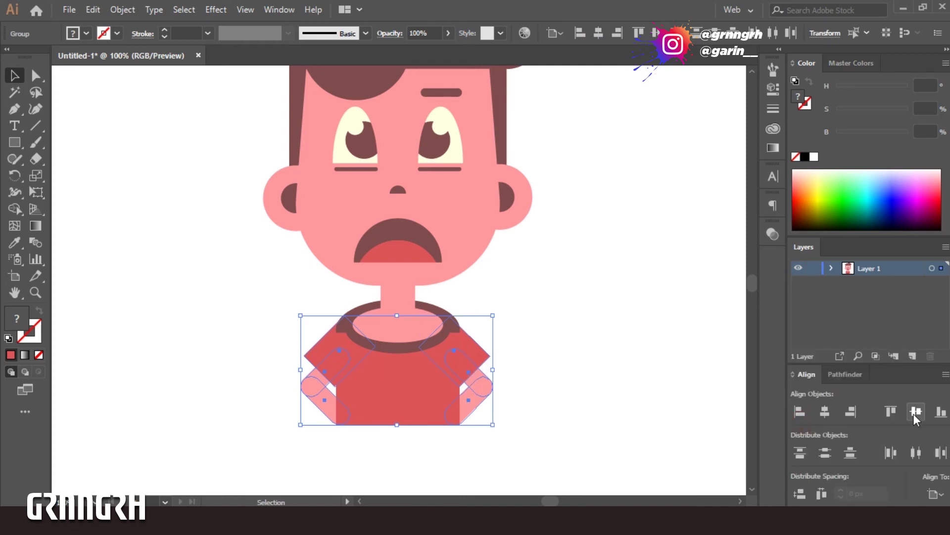
pyautogui.click(917, 411)
pyautogui.moveTo(470, 159); pyautogui.dragTo(490, 229)
pyautogui.hotkey('ctrl', 'z')
pyautogui.hotkey('ctrl', 'z')
pyautogui.hotkey('ctrl', 'z')
pyautogui.click(825, 412)
pyautogui.hotkey('ctrl', 'z')
# Step: Change the alignment reference and centre both sleeves and arms horizontally about the torso
pyautogui.click(935, 494)
pyautogui.click(919, 441)
pyautogui.click(919, 413)
pyautogui.click(935, 494)
pyautogui.click(916, 467)
pyautogui.click(824, 415)
pyautogui.hotkey('ctrl', 'z')
pyautogui.click(826, 413)
pyautogui.click(543, 331)
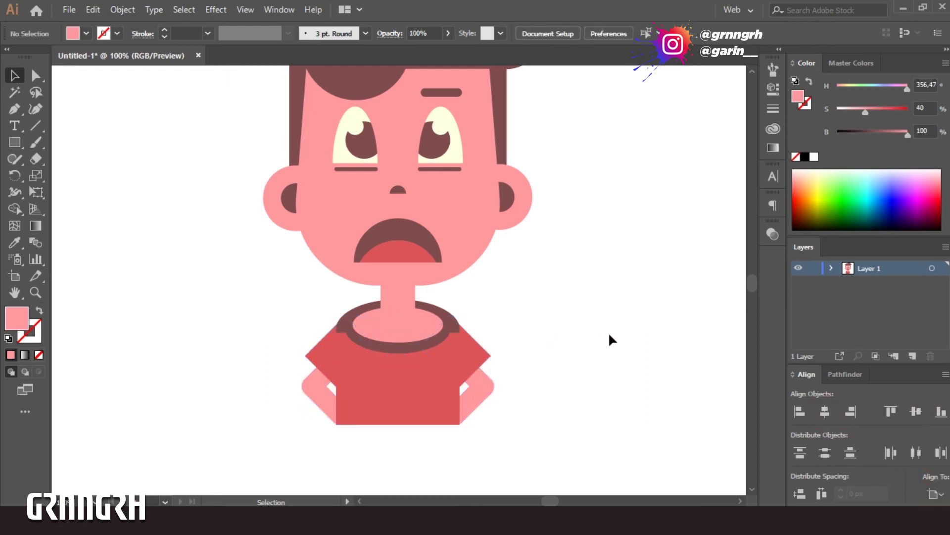
# Step: Draw a thin, rounded horizontal bar just below the mouth and give it the mouth's dark brown fill
pyautogui.hotkey('ctrl', '0')
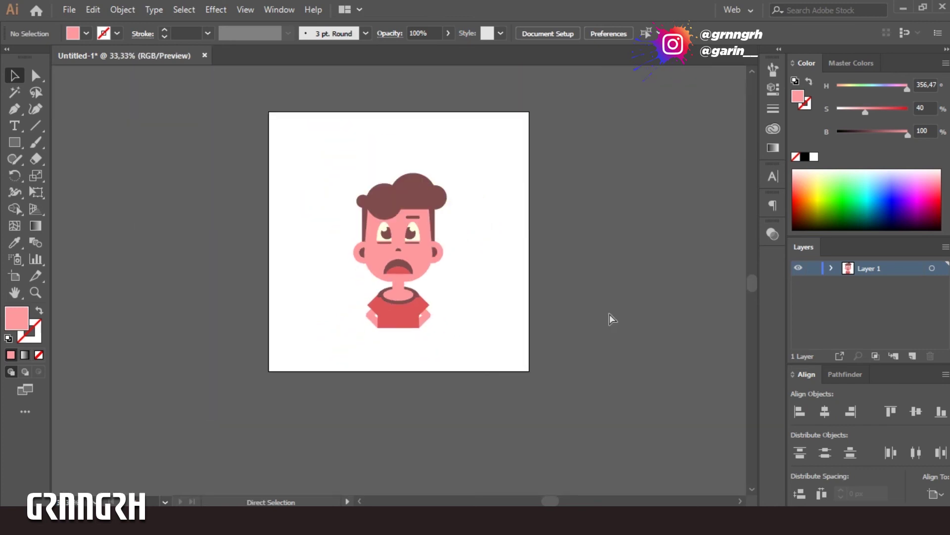
pyautogui.hotkey('ctrl', '=')
pyautogui.hotkey('ctrl', '=')
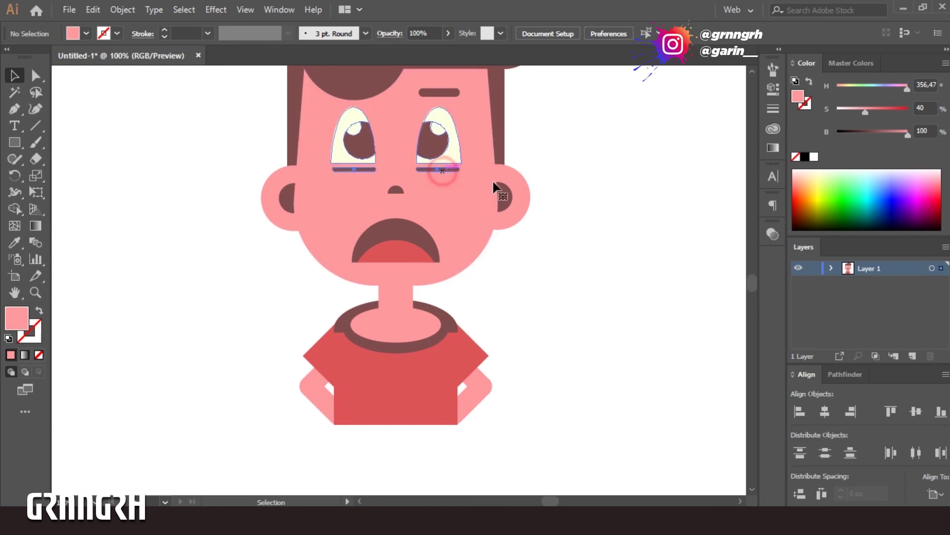
pyautogui.click(15, 142)
pyautogui.moveTo(385, 266)
pyautogui.mouseDown()
pyautogui.moveTo(409, 267)
pyautogui.moveTo(393, 265)
pyautogui.mouseUp()
pyautogui.click(35, 76)
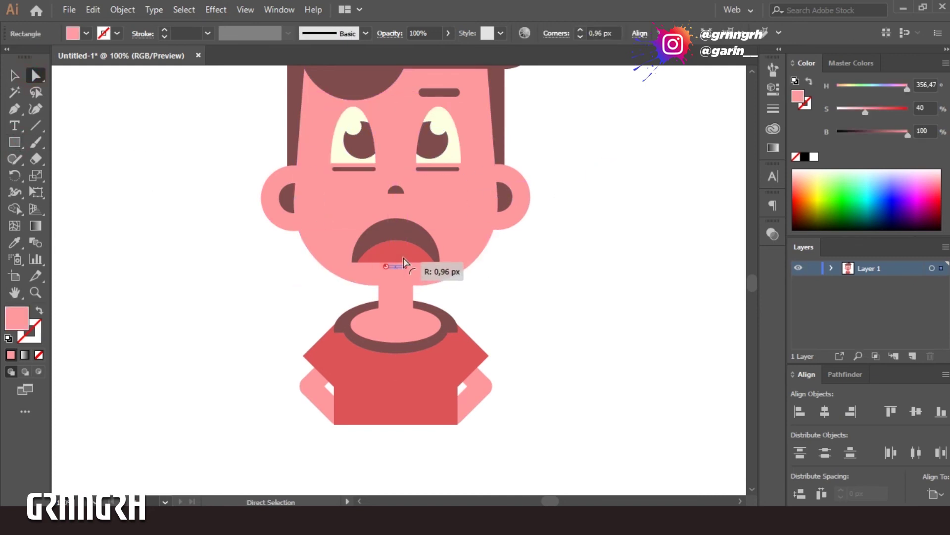
pyautogui.click(15, 243)
pyautogui.click(364, 241)
pyautogui.click(14, 76)
pyautogui.click(214, 271)
pyautogui.click(403, 268)
pyautogui.click(647, 322)
# Step: Draw a circle over the round front curl of the hair, with no fill and a 12 pt outline
pyautogui.scroll(4, 590, 297)
pyautogui.moveTo(15, 142); pyautogui.dragTo(60, 177)
pyautogui.moveTo(308, 148); pyautogui.dragTo(383, 222)
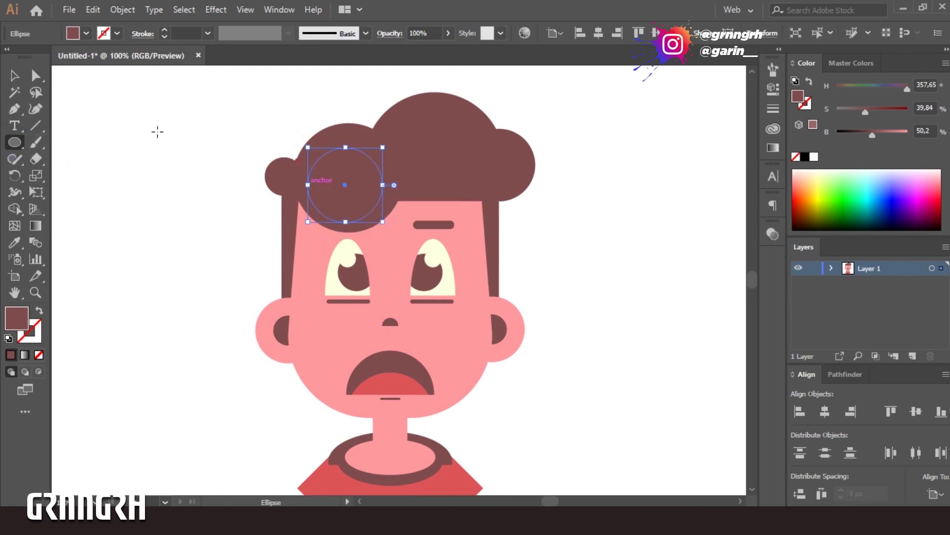
pyautogui.click(39, 310)
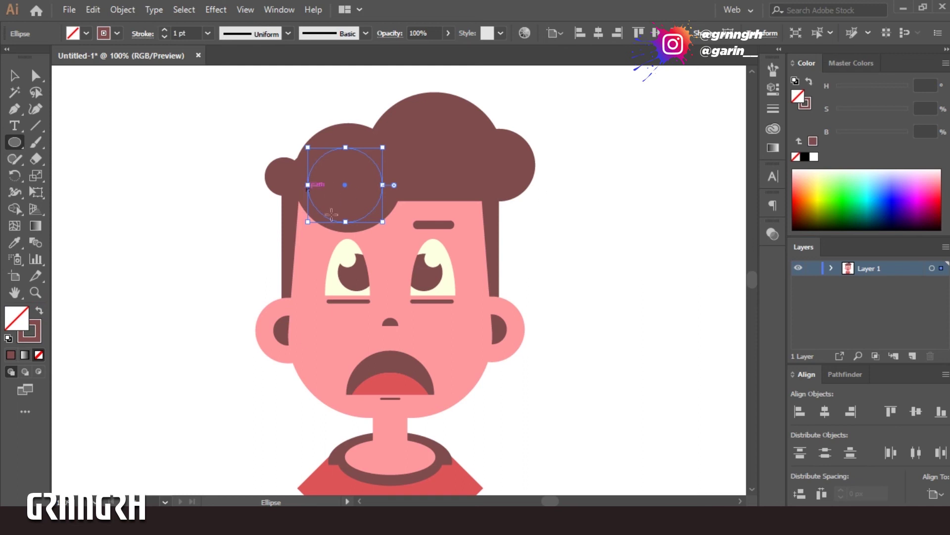
pyautogui.click(39, 312)
pyautogui.click(39, 312)
pyautogui.click(207, 34)
pyautogui.click(219, 246)
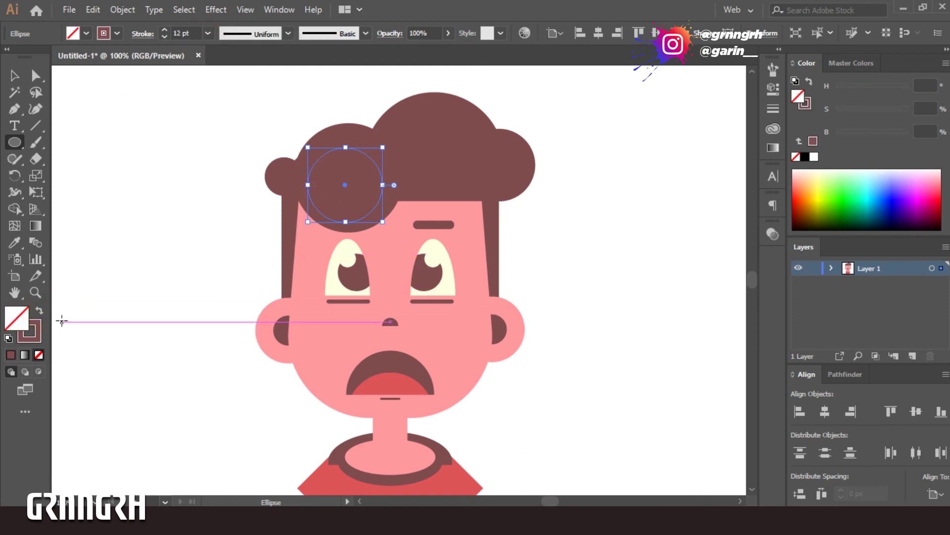
pyautogui.click(848, 62)
pyautogui.click(802, 63)
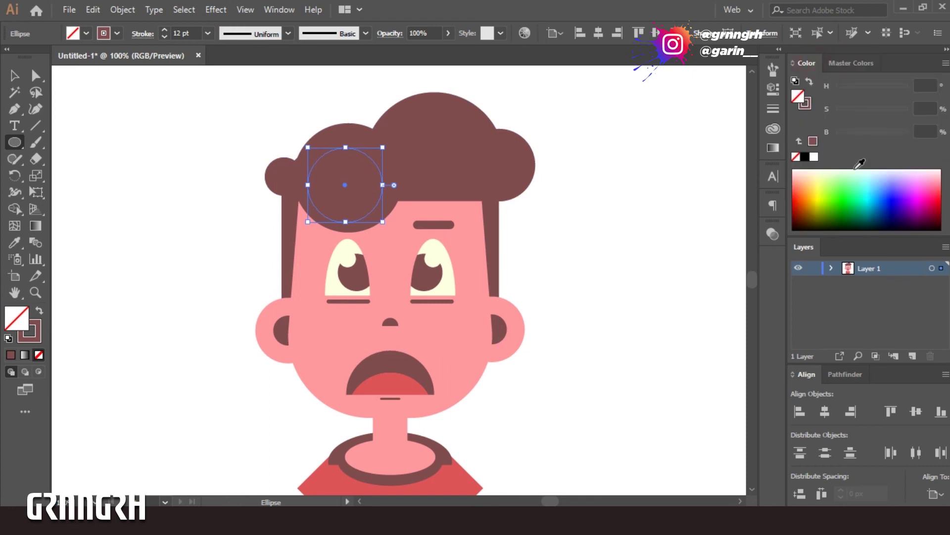
pyautogui.click(870, 185)
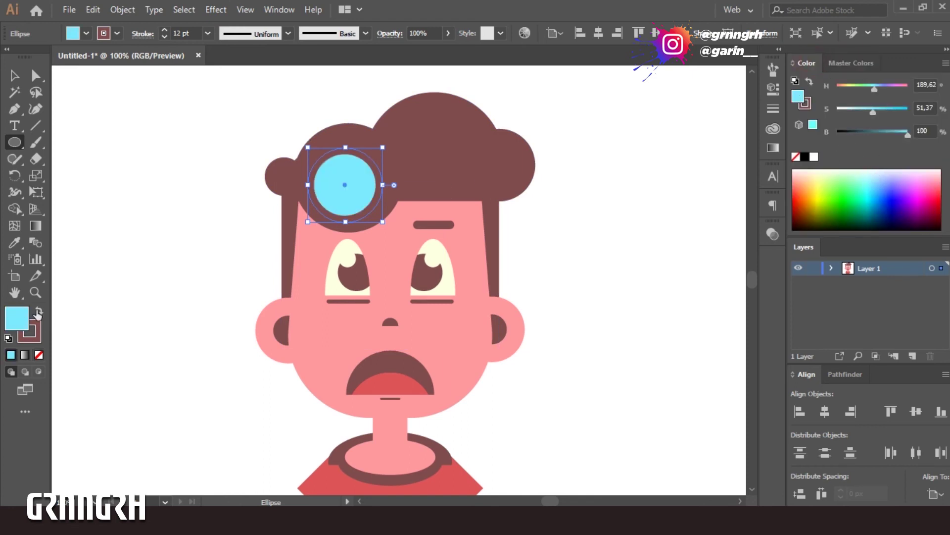
pyautogui.click(39, 354)
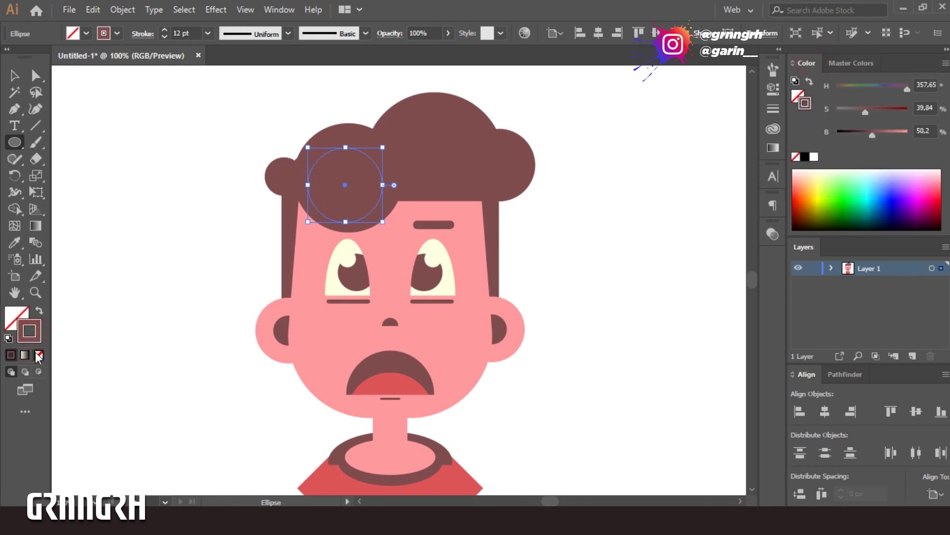
# Step: Lighten the circle's brown outline by setting its brightness to 60%
pyautogui.click(873, 134)
pyautogui.moveTo(890, 134); pyautogui.dragTo(909, 135)
pyautogui.click(890, 134)
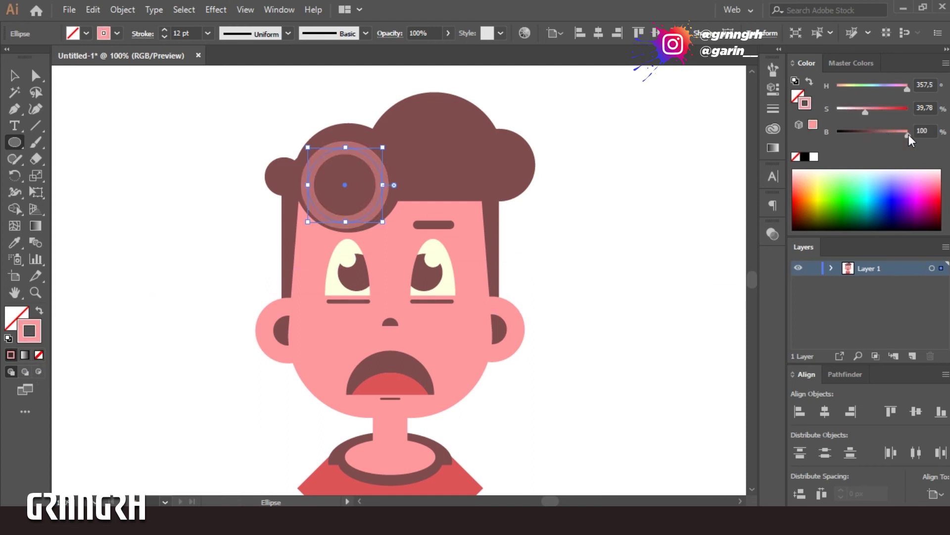
pyautogui.click(883, 134)
pyautogui.moveTo(883, 132); pyautogui.dragTo(881, 136)
# Step: Nudge the outlined circle up and slightly right so it sits centred inside the front curl
pyautogui.press('Up')
pyautogui.press('Up')
pyautogui.press('Up')
pyautogui.press('Up')
pyautogui.press('Up')
pyautogui.press('Up')
pyautogui.press('Up')
pyautogui.press('Up')
pyautogui.press('Up')
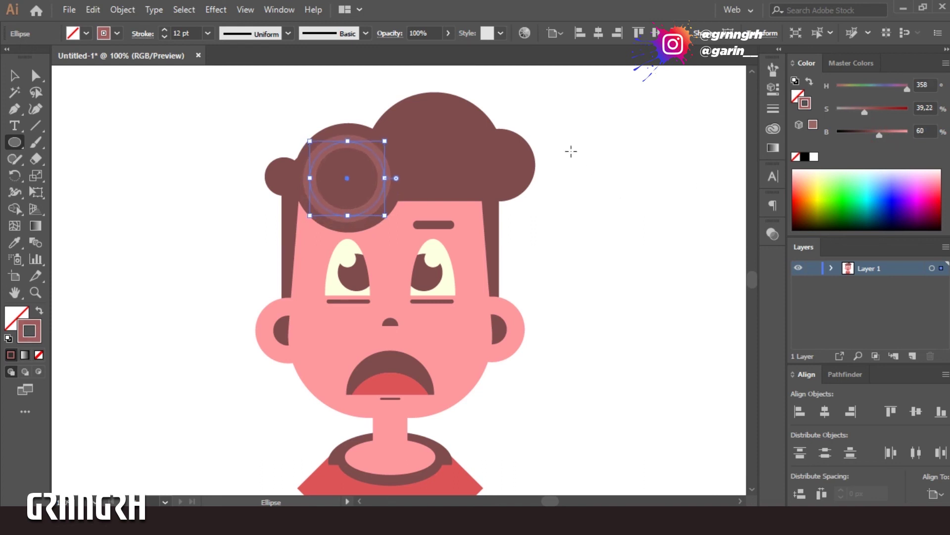
pyautogui.press('a')
pyautogui.click(14, 108)
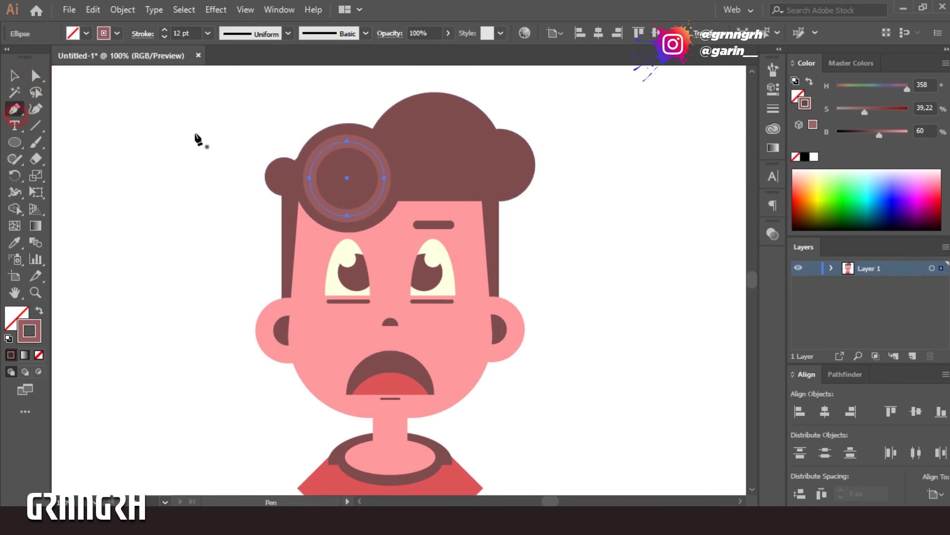
pyautogui.keyDown('ctrl'); pyautogui.click(322, 155); pyautogui.keyUp('ctrl')
pyautogui.click(329, 146)
pyautogui.click(357, 178)
pyautogui.hotkey('ctrl', 'z')
pyautogui.hotkey('ctrl', 'z')
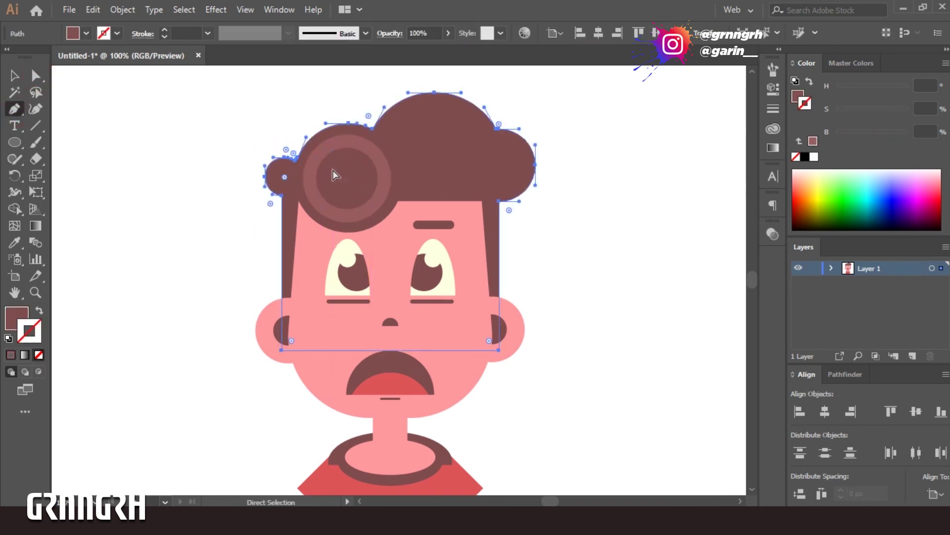
# Step: Add an anchor point on the upper-left part of the circle's outline
pyautogui.click(35, 75)
pyautogui.click(325, 150)
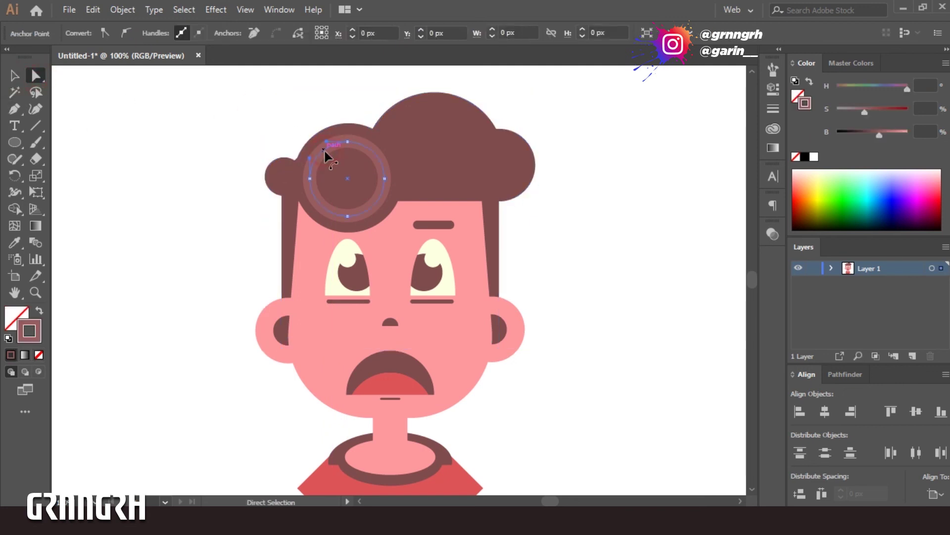
pyautogui.press('p')
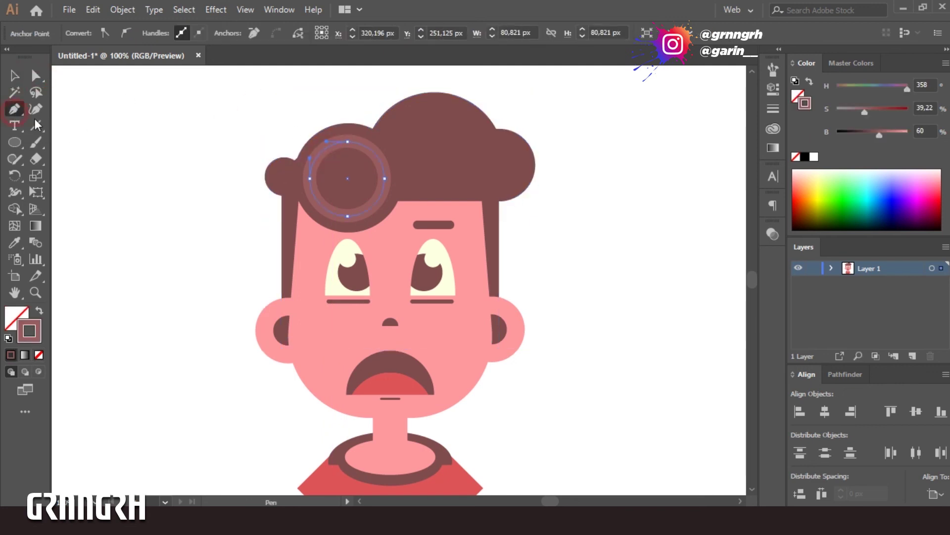
pyautogui.click(316, 156)
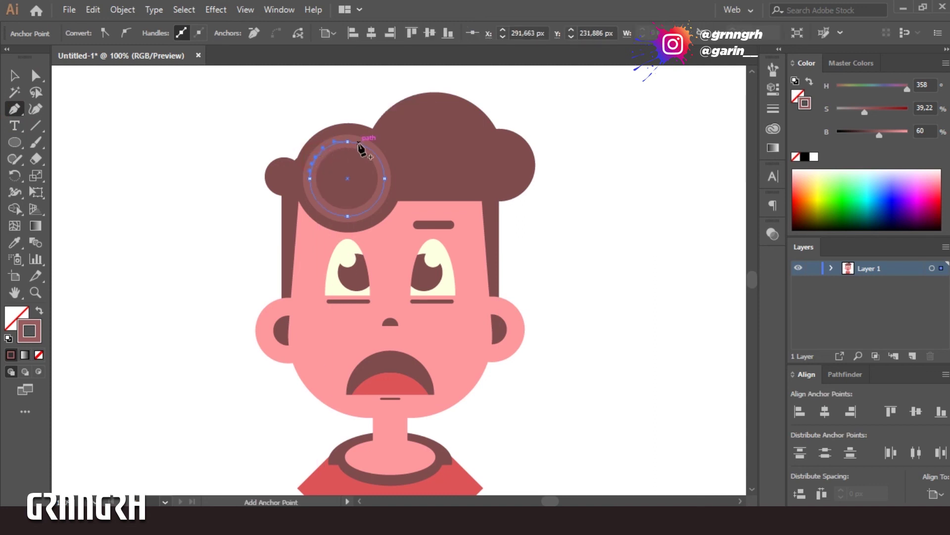
# Step: Delete the circle's right, bottom and left anchor points, leaving only a short arc at the upper left
pyautogui.click(36, 76)
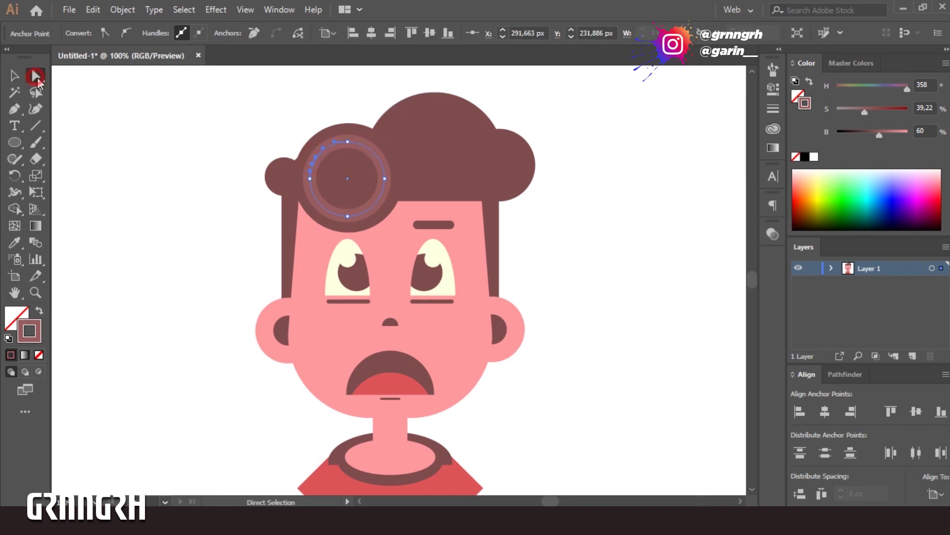
pyautogui.keyDown('alt'); pyautogui.click(384, 181); pyautogui.keyUp('alt')
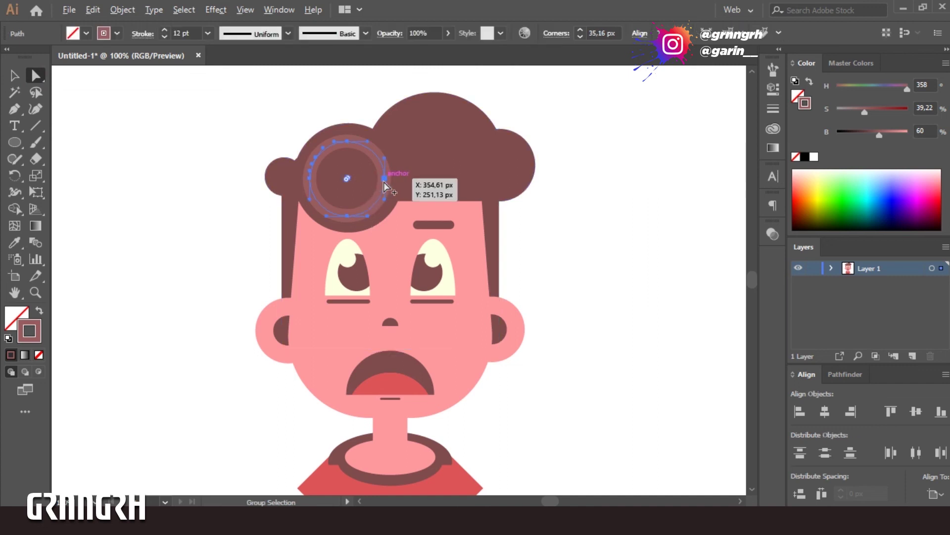
pyautogui.click(389, 185)
pyautogui.click(385, 179)
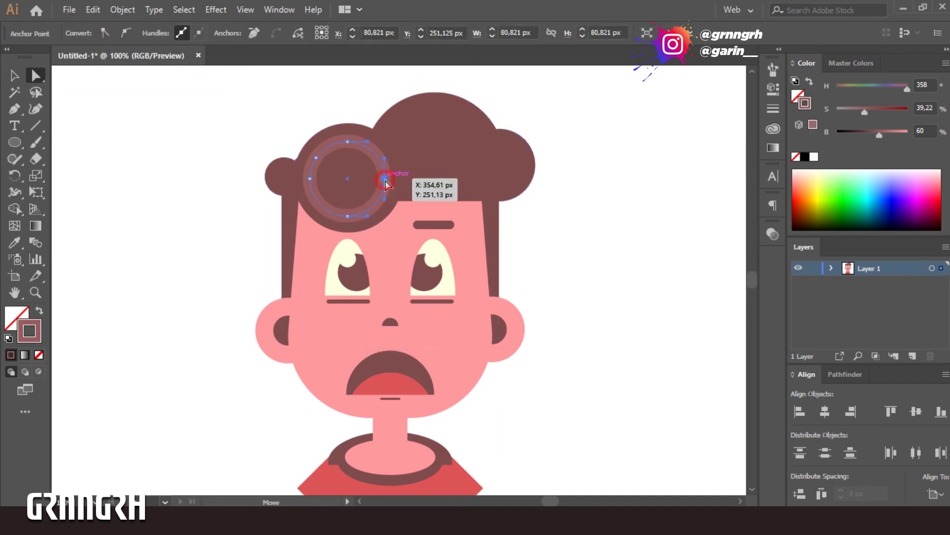
pyautogui.press('Delete')
pyautogui.moveTo(371, 224); pyautogui.dragTo(306, 167)
pyautogui.press('Delete')
# Step: Give the hair highlight arc rounded stroke ends
pyautogui.click(134, 36)
pyautogui.click(71, 69)
pyautogui.click(236, 109)
pyautogui.click(639, 161)
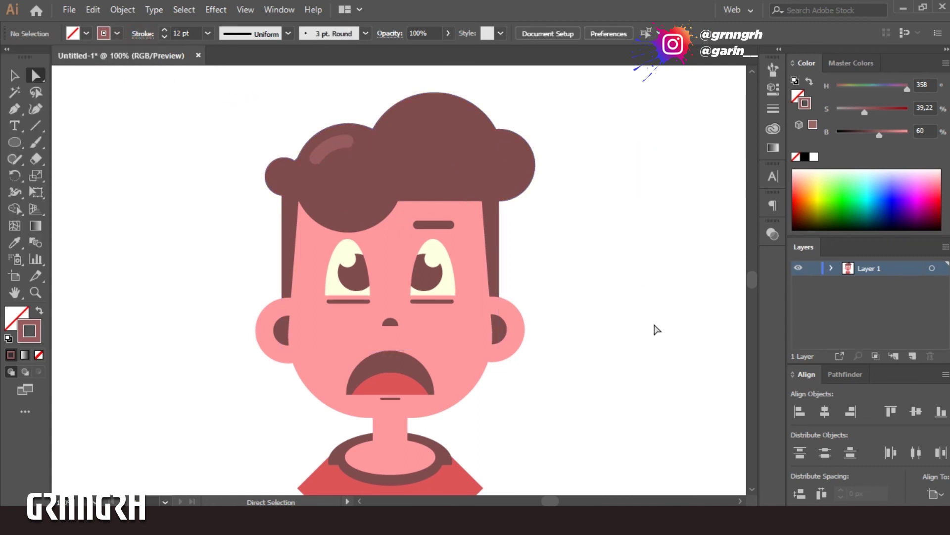
# Step: Draw a larger outlined circle on the empty canvas beside the face, level with the eyes
pyautogui.hotkey('ctrl', '-')
pyautogui.hotkey('ctrl', '-')
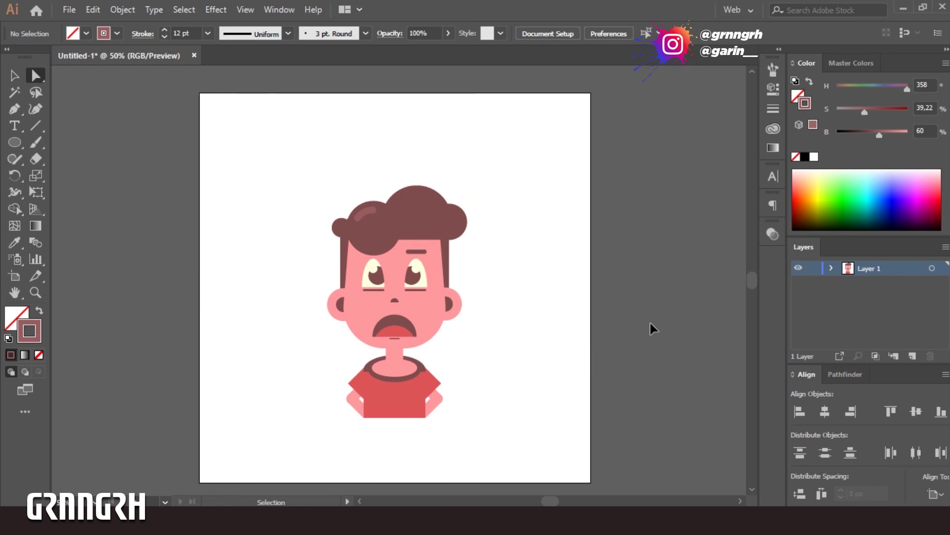
pyautogui.hotkey('ctrl', '+')
pyautogui.click(15, 143)
pyautogui.moveTo(133, 221)
pyautogui.mouseDown()
pyautogui.moveTo(247, 320)
pyautogui.moveTo(251, 338)
pyautogui.mouseUp()
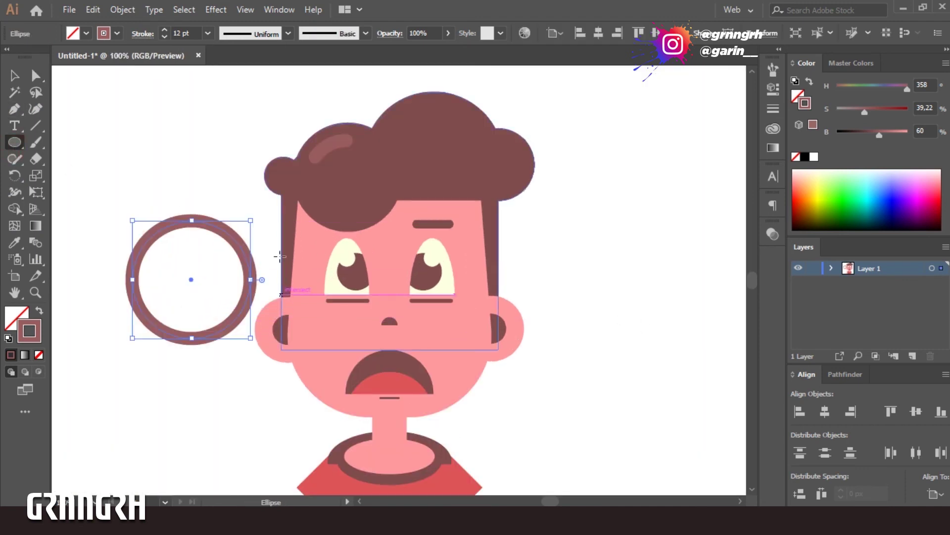
# Step: Expand the hair highlight arc's stroke into a filled shape
pyautogui.click(14, 75)
pyautogui.click(214, 143)
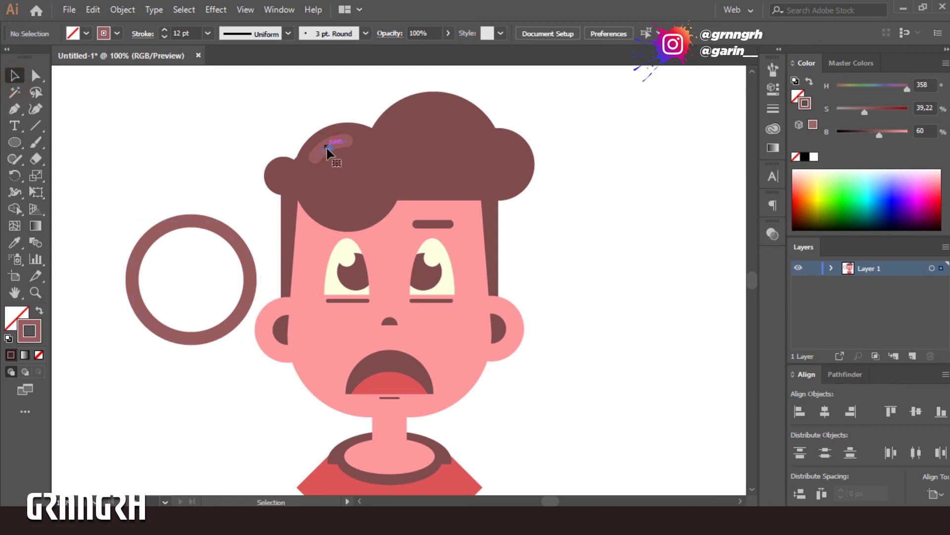
pyautogui.rightClick(326, 147)
pyautogui.click(124, 9)
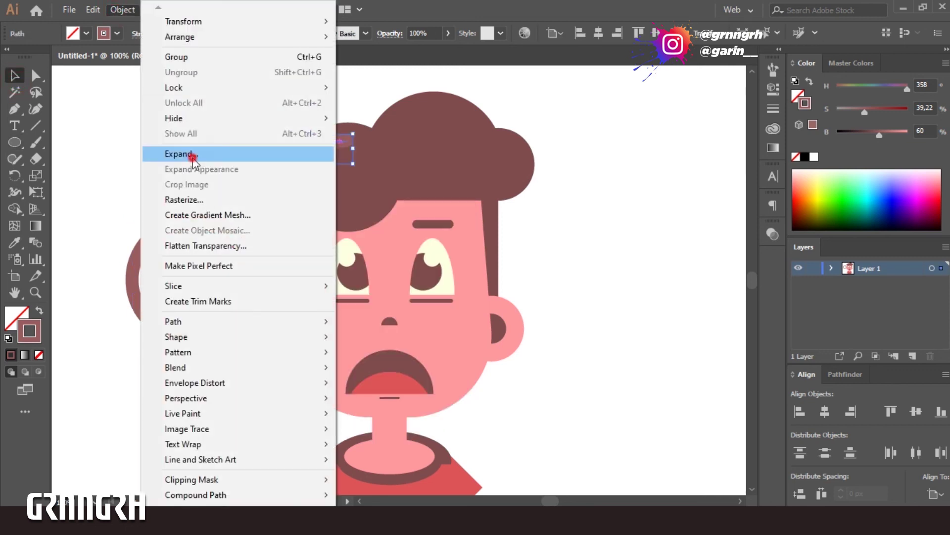
pyautogui.click(181, 153)
pyautogui.click(441, 338)
pyautogui.click(179, 157)
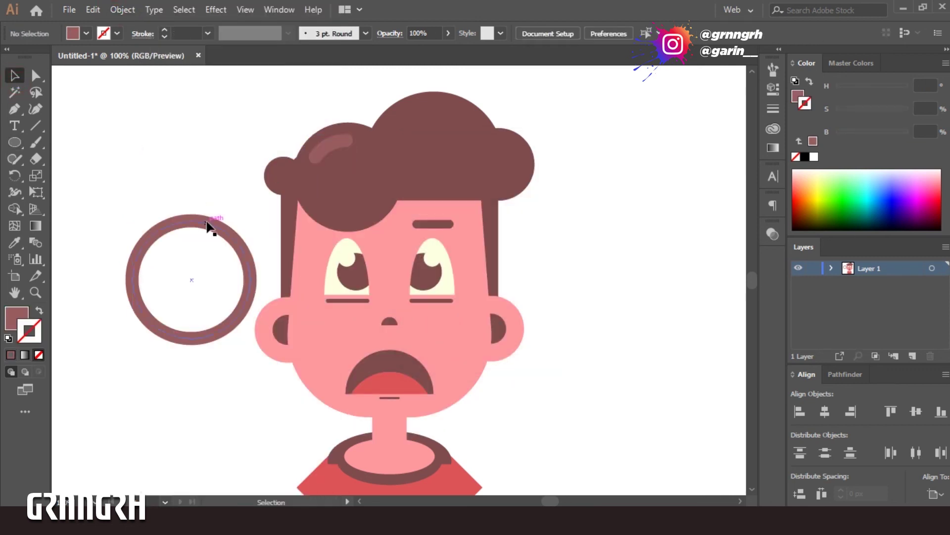
# Step: Move the large circle around the left-hand eye and give it an 8 pt outline in the hair's dark brown
pyautogui.click(211, 223)
pyautogui.moveTo(191, 277); pyautogui.dragTo(324, 278)
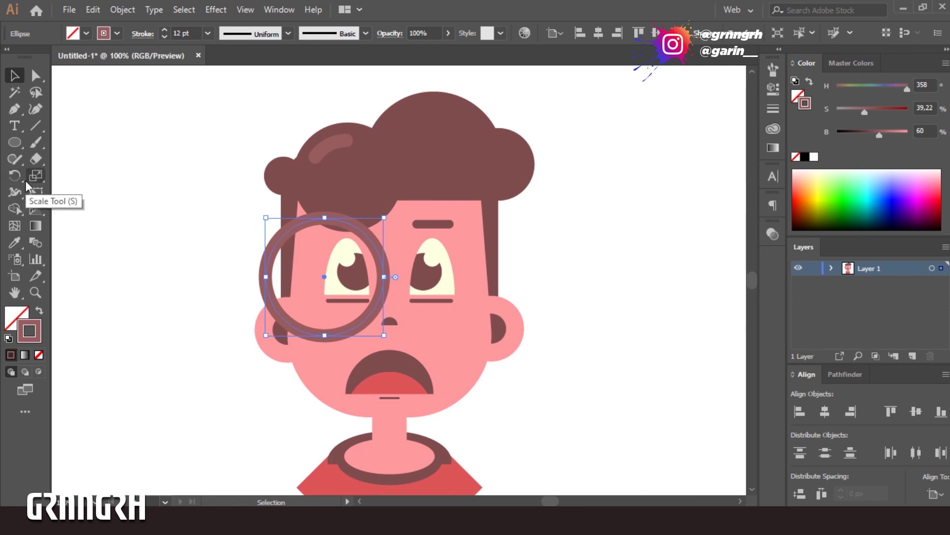
pyautogui.click(14, 242)
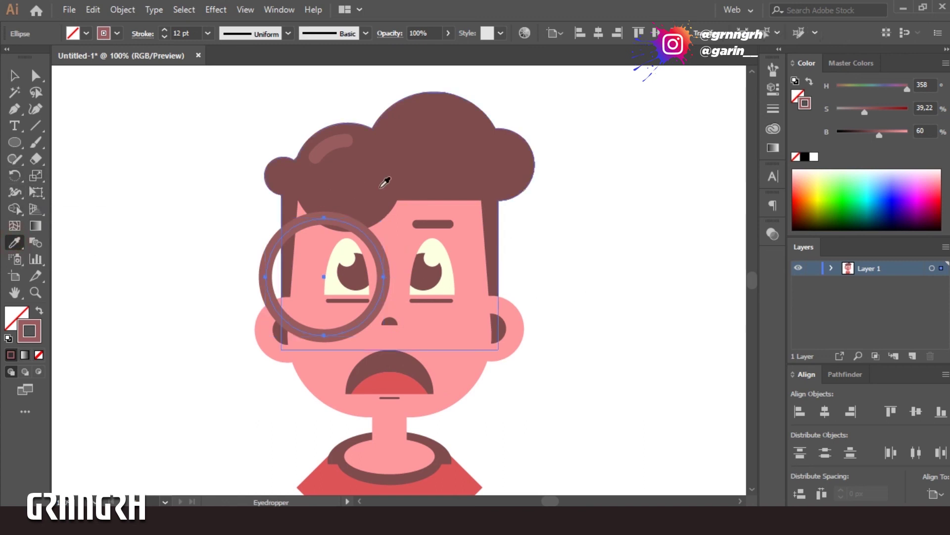
pyautogui.click(407, 171)
pyautogui.click(38, 310)
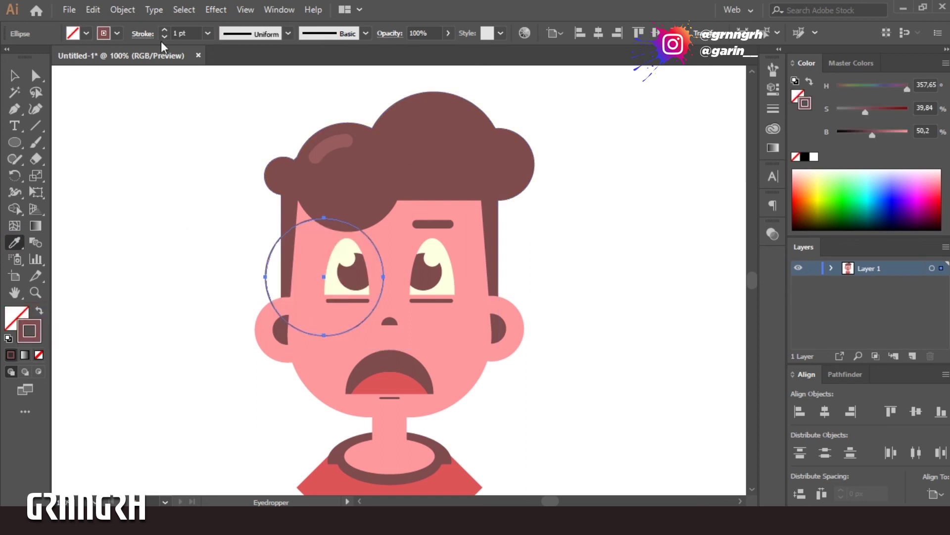
pyautogui.click(208, 33)
pyautogui.click(224, 201)
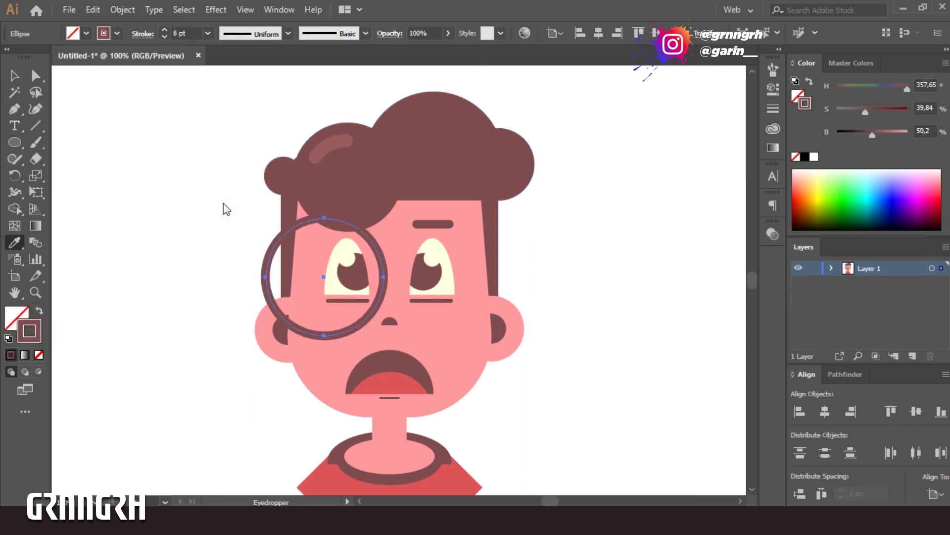
# Step: Scale the circle around the left-hand eye down proportionally to about 101 px
pyautogui.press('v')
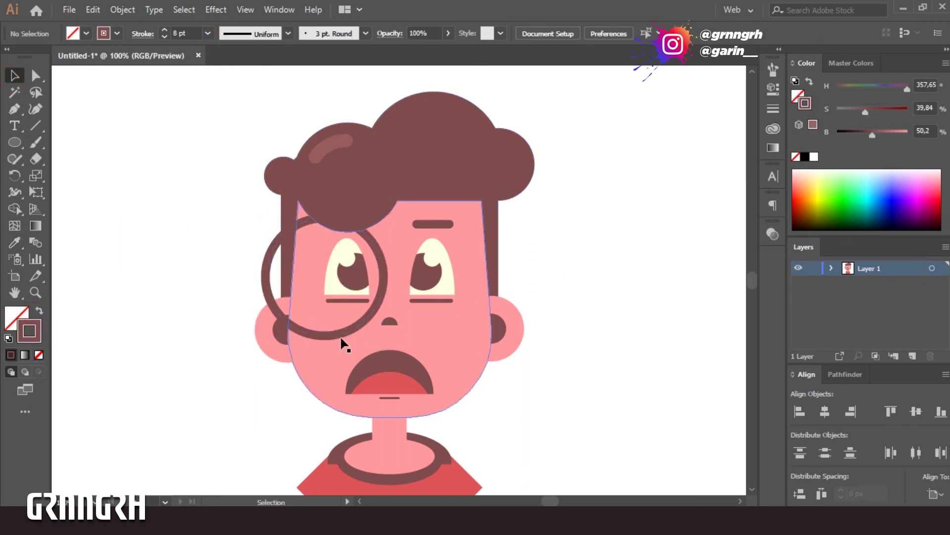
pyautogui.moveTo(387, 340); pyautogui.dragTo(378, 331)
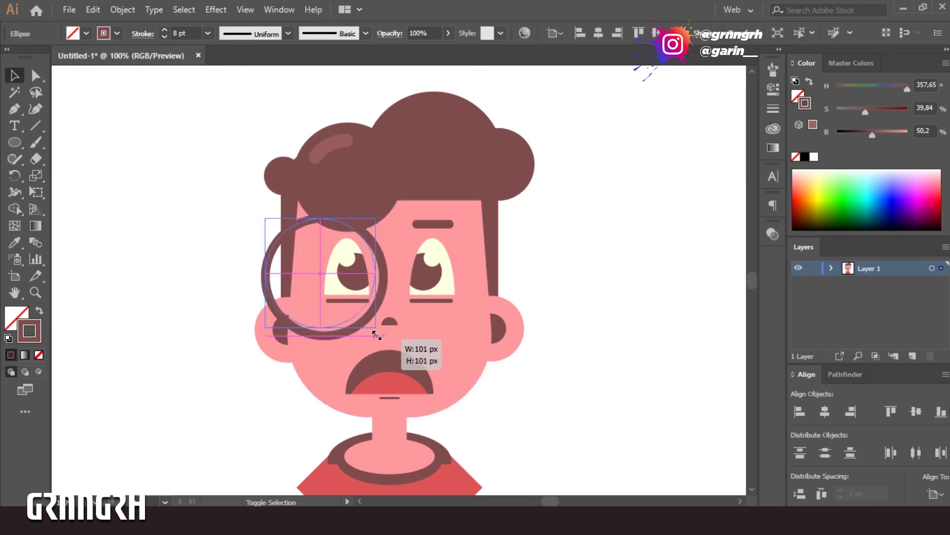
pyautogui.click(635, 242)
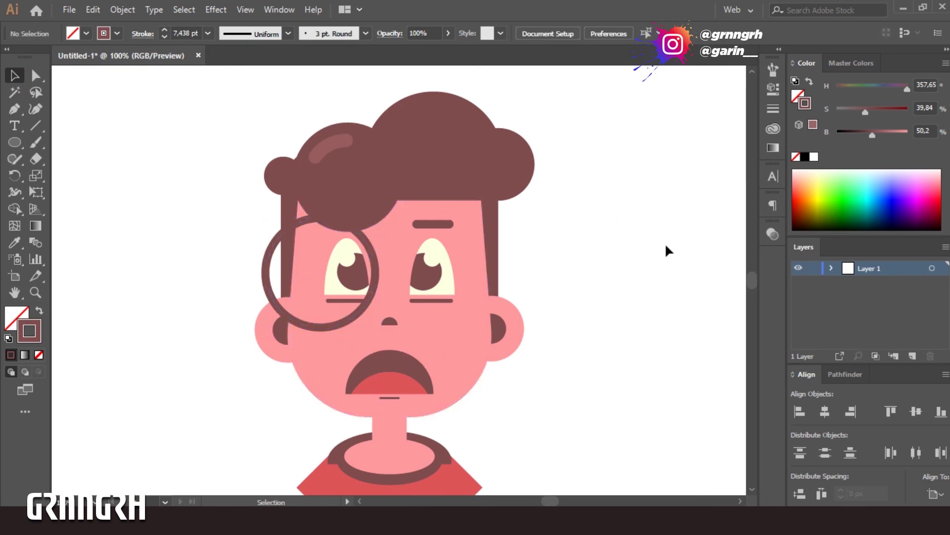
# Step: Nudge the reduced circle to the right and slightly down so that it sits more evenly around the left-hand eye
pyautogui.click(324, 326)
pyautogui.press('Right')
pyautogui.press('Right')
pyautogui.press('Right')
pyautogui.press('Right')
pyautogui.press('Right')
pyautogui.press('Right')
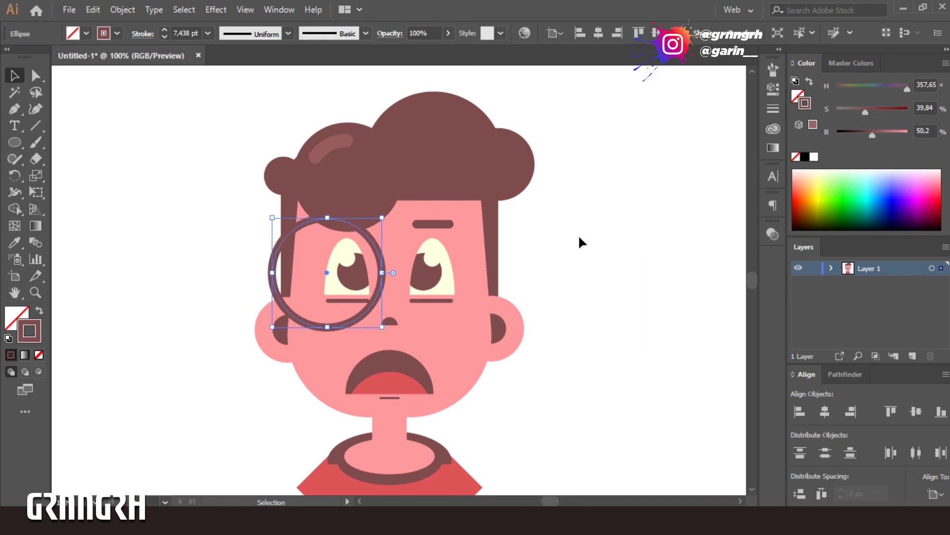
pyautogui.press('Left')
pyautogui.press('Down')
pyautogui.press('Left')
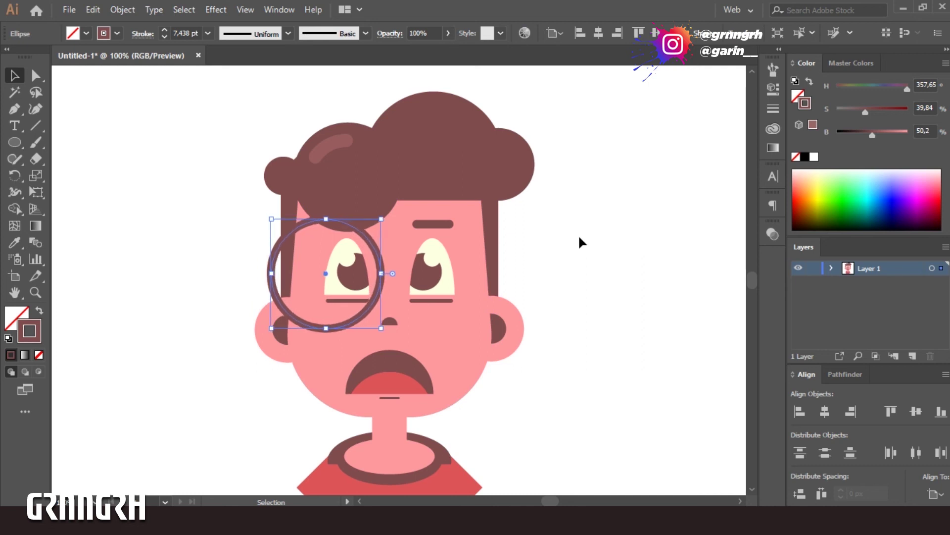
pyautogui.press('Right')
pyautogui.press('Right')
pyautogui.press('Right')
pyautogui.press('Right')
pyautogui.press('Right')
pyautogui.press('Right')
pyautogui.press('Down')
pyautogui.press('Down')
pyautogui.press('Down')
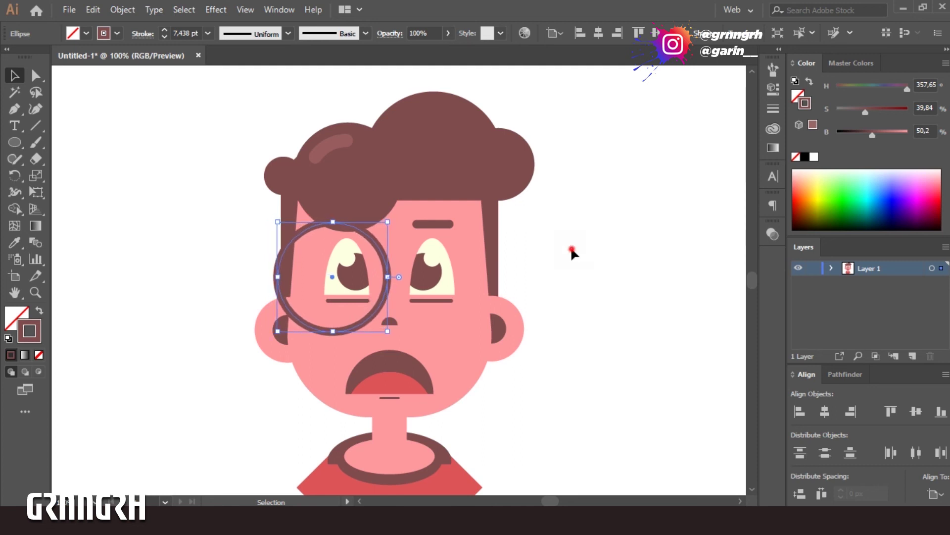
pyautogui.click(571, 249)
pyautogui.hotkey('ctrl', '-')
pyautogui.hotkey('ctrl', '-')
pyautogui.hotkey('ctrl', '+')
pyautogui.hotkey('ctrl', '+')
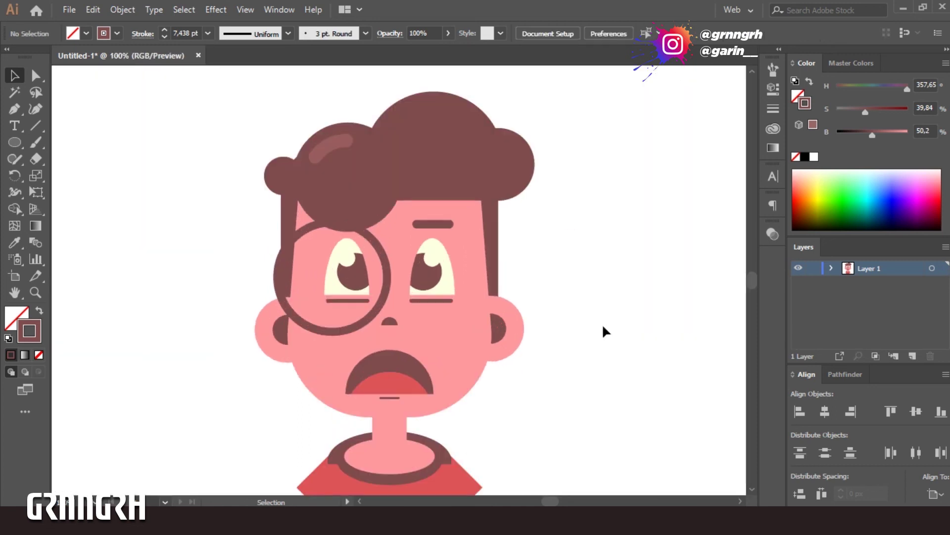
# Step: Enlarge the eye circle outward past the side of the face, up to the hairline, and nudge it right and down
pyautogui.click(375, 323)
pyautogui.moveTo(278, 221); pyautogui.dragTo(248, 197)
pyautogui.press('Right')
pyautogui.press('Right')
pyautogui.press('Down')
pyautogui.press('Down')
pyautogui.press('Down')
pyautogui.press('Down')
pyautogui.press('Down')
pyautogui.press('Down')
pyautogui.press('Down')
pyautogui.press('Down')
pyautogui.press('Down')
# Step: Set the enlarged circle's outline to 8 pt and nudge the circle slightly left and down
pyautogui.click(208, 33)
pyautogui.click(220, 195)
pyautogui.press('Left')
pyautogui.press('Left')
pyautogui.press('Left')
pyautogui.press('Left')
pyautogui.press('Down')
pyautogui.press('Down')
pyautogui.press('Down')
pyautogui.press('Down')
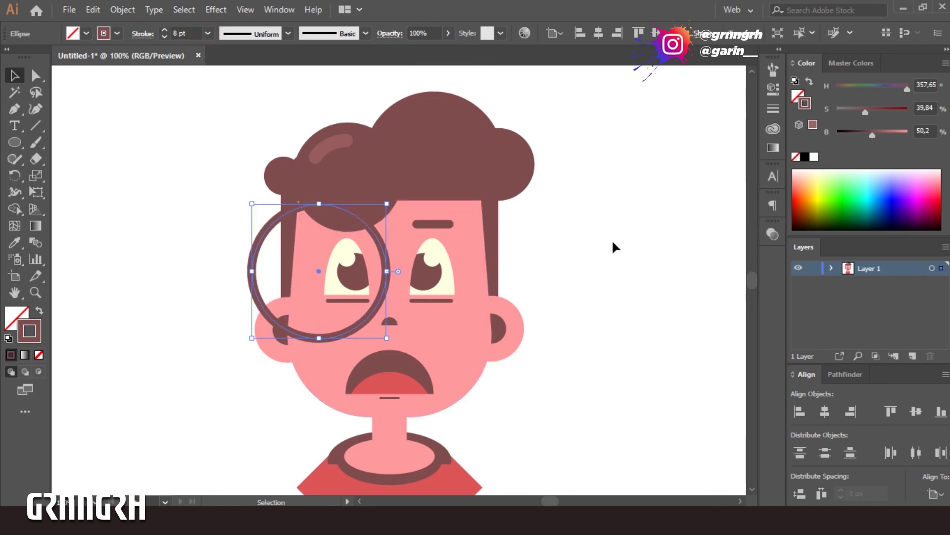
# Step: Duplicate the circle in place, move the copy horizontally around the right-hand eye, and select both circles
pyautogui.hotkey('ctrl', 'c')
pyautogui.hotkey('ctrl', 'f')
pyautogui.moveTo(318, 272); pyautogui.dragTo(464, 271)
pyautogui.keyDown('shift'); pyautogui.click(387, 290); pyautogui.keyUp('shift')
# Step: Group the two eye circles and centre the group horizontally on the artboard
pyautogui.click(940, 500)
pyautogui.click(912, 452)
pyautogui.click(935, 493)
pyautogui.click(895, 480)
pyautogui.hotkey('ctrl', 'g')
pyautogui.click(823, 411)
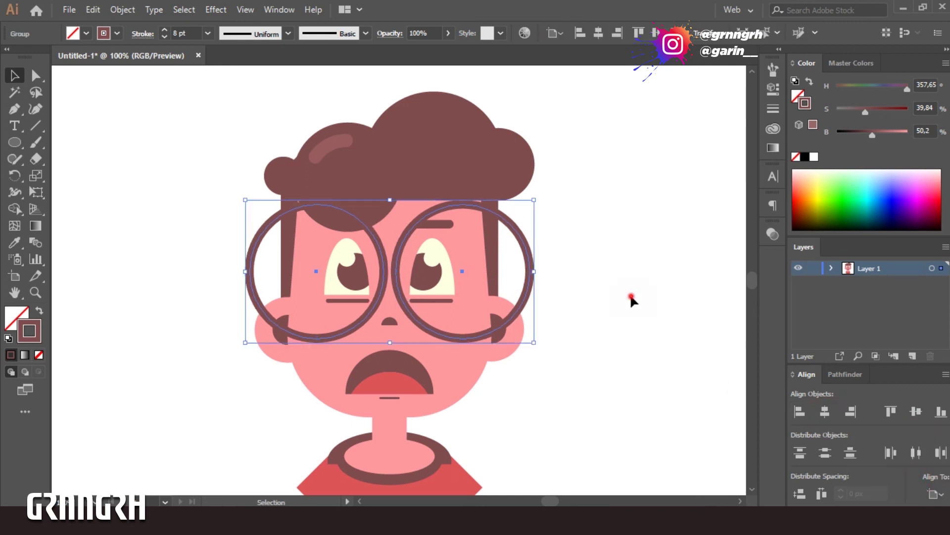
pyautogui.click(636, 294)
pyautogui.hotkey('ctrl', '-')
pyautogui.hotkey('ctrl', '-')
pyautogui.hotkey('ctrl', '-')
pyautogui.hotkey('ctrl', '+')
pyautogui.hotkey('ctrl', '+')
pyautogui.hotkey('ctrl', '+')
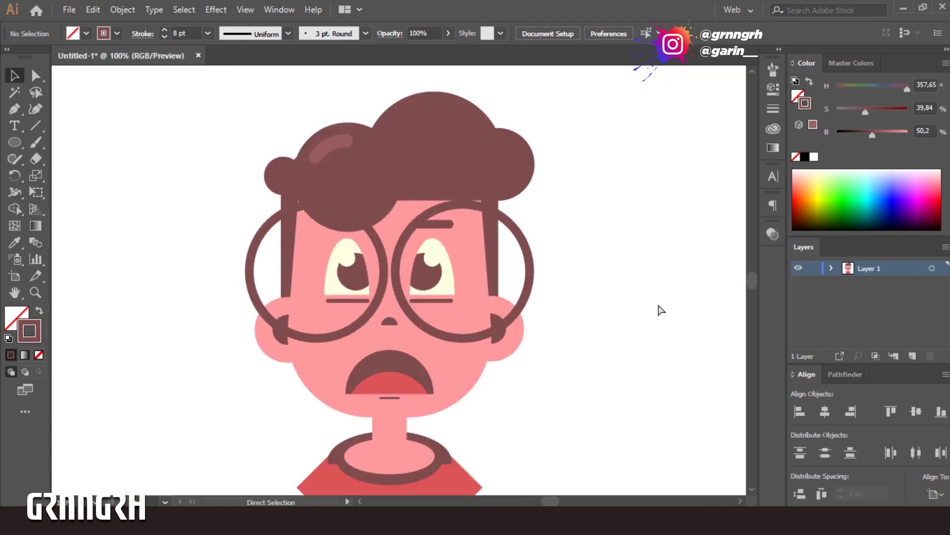
# Step: Lighten the grouped circles' outline colour to 24.58% saturation and 70.2% brightness
pyautogui.hotkey('ctrl', '+')
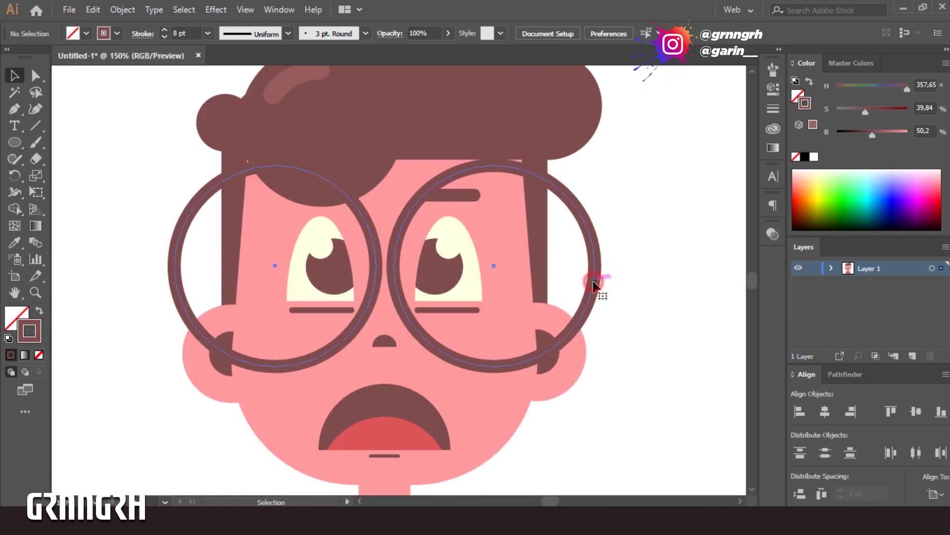
pyautogui.click(597, 279)
pyautogui.moveTo(867, 117)
pyautogui.mouseDown()
pyautogui.moveTo(855, 115)
pyautogui.moveTo(899, 132)
pyautogui.moveTo(889, 132)
pyautogui.mouseUp()
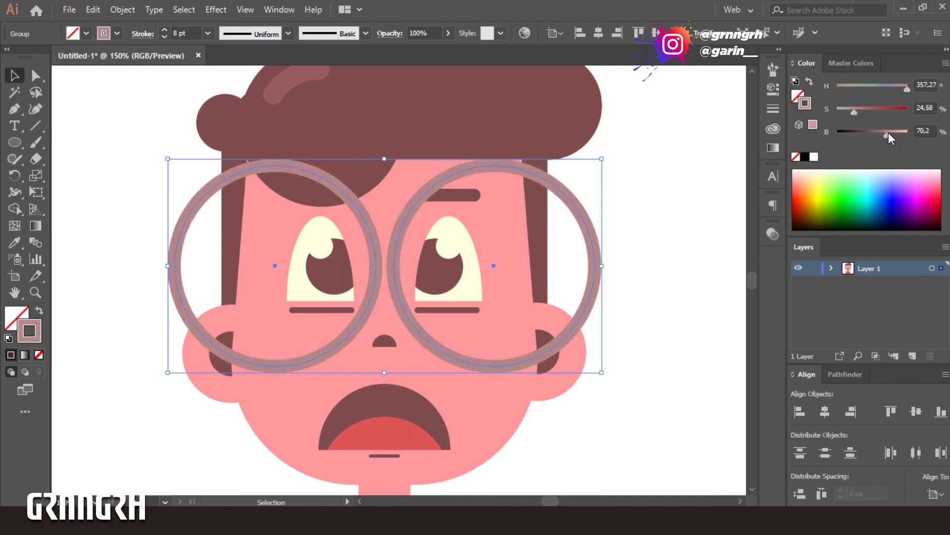
# Step: Sample the mouth's red for the grouped circles, use it as their outline with no fill, and set the stroke to 8 pt
pyautogui.press('i')
pyautogui.click(359, 429)
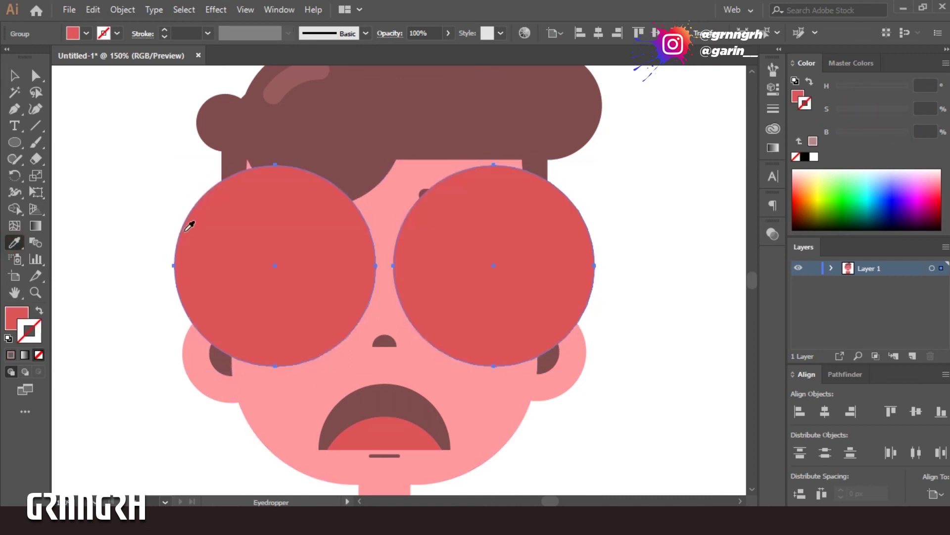
pyautogui.click(39, 309)
pyautogui.click(207, 34)
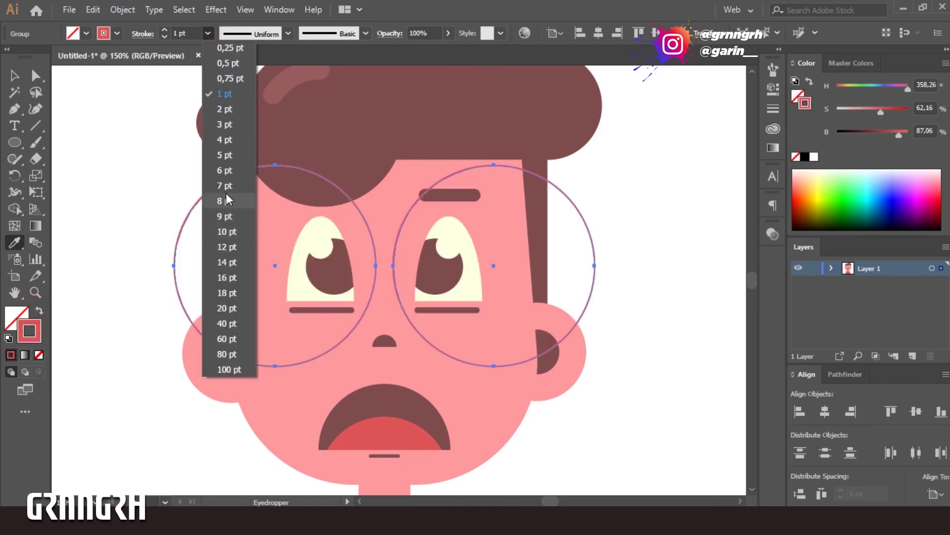
pyautogui.click(229, 203)
pyautogui.press('v')
pyautogui.click(682, 255)
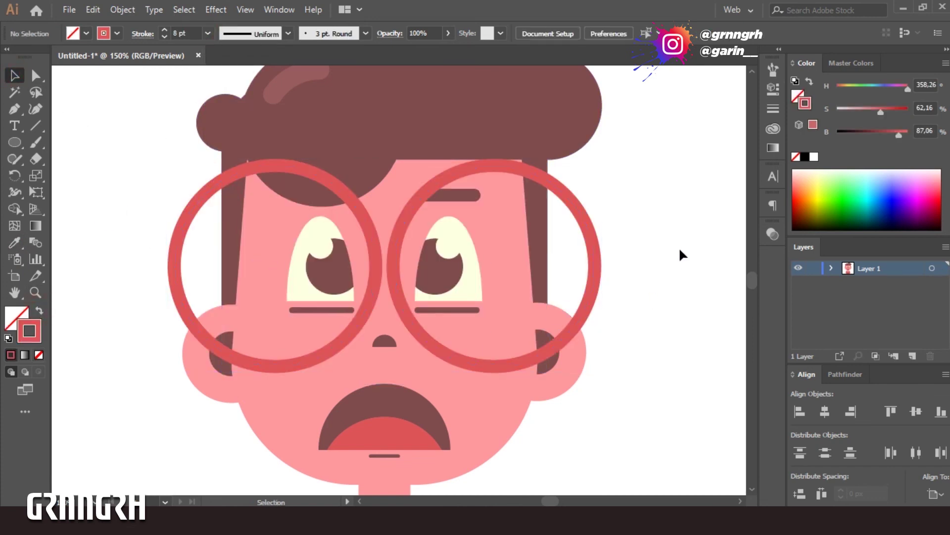
# Step: Delete the grouped glasses circles from the face
pyautogui.hotkey('ctrl', '-')
pyautogui.hotkey('ctrl', '-')
pyautogui.hotkey('ctrl', '-')
pyautogui.hotkey('ctrl', '-')
pyautogui.hotkey('ctrl', '+')
pyautogui.hotkey('ctrl', '+')
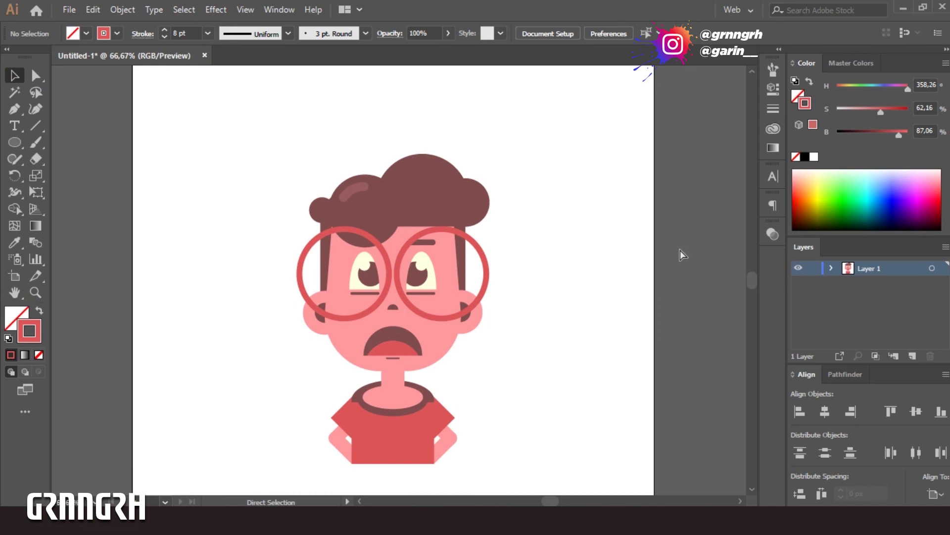
pyautogui.hotkey('ctrl', '+')
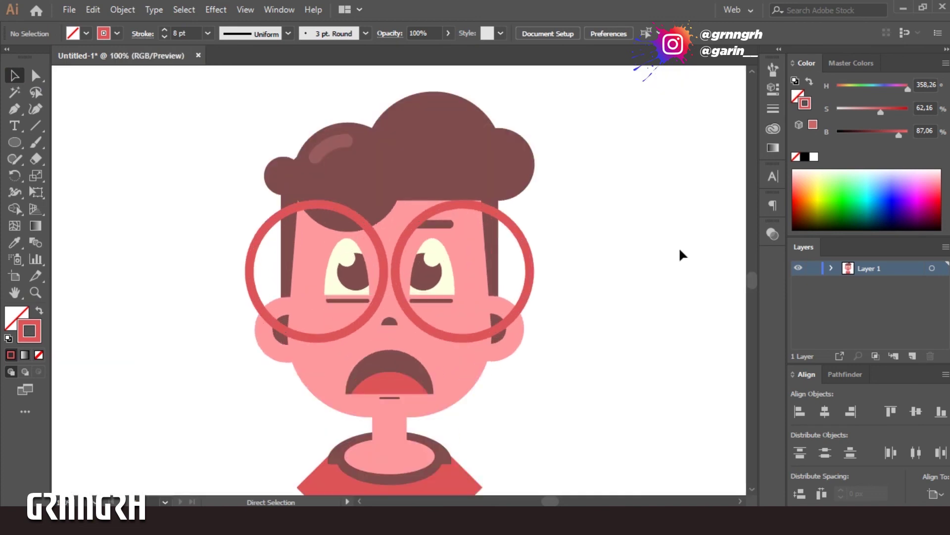
pyautogui.click(452, 343)
pyautogui.press('Delete')
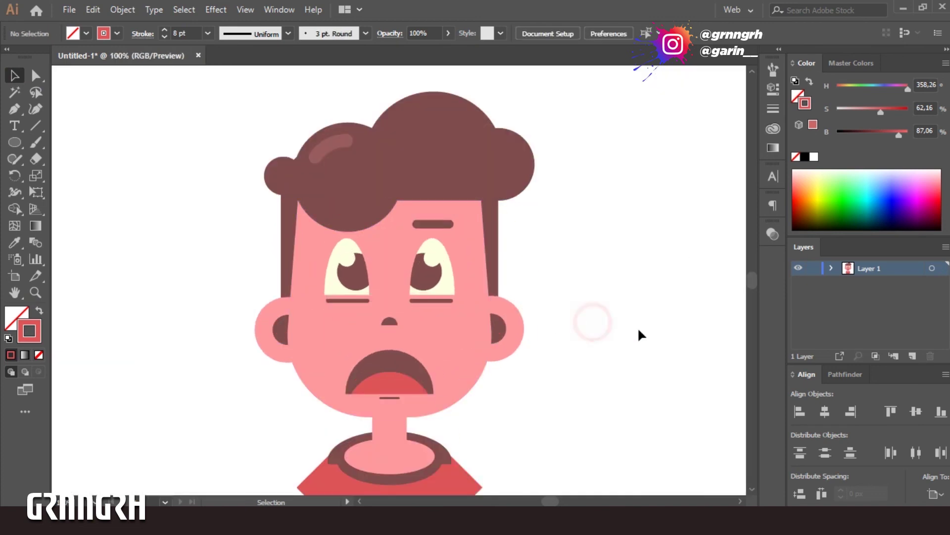
# Step: Create a 720 × 720 px rectangle and centre it horizontally and vertically on the artboard
pyautogui.hotkey('ctrl', '-')
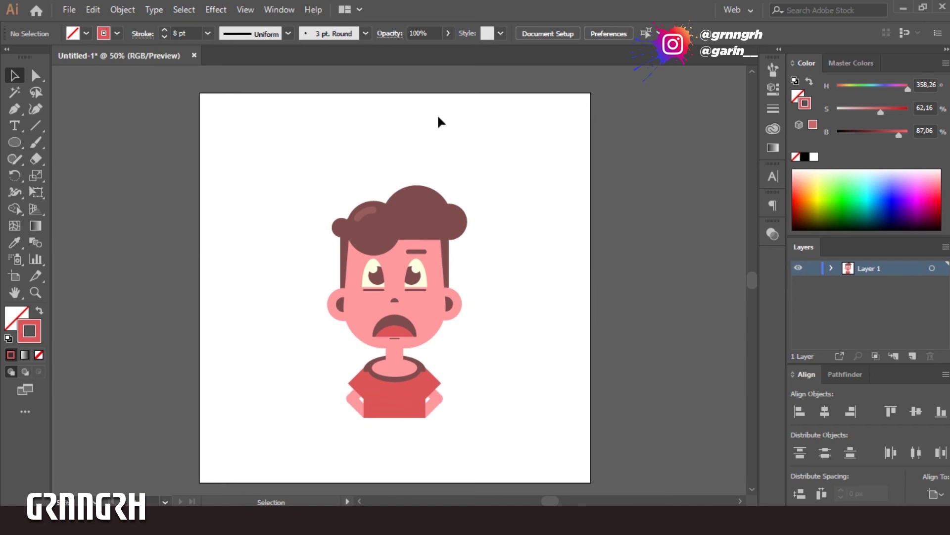
pyautogui.moveTo(15, 142); pyautogui.dragTo(80, 141)
pyautogui.click(517, 225)
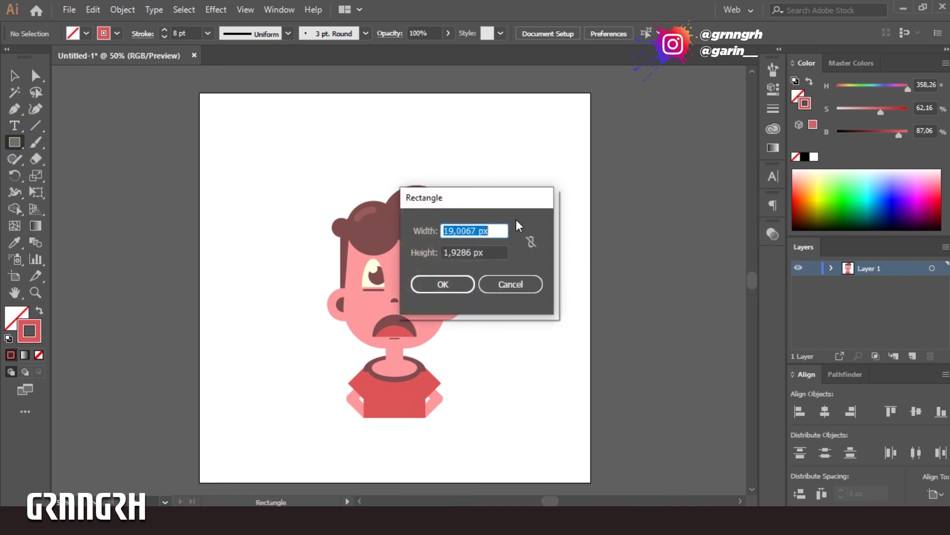
pyautogui.write('720')
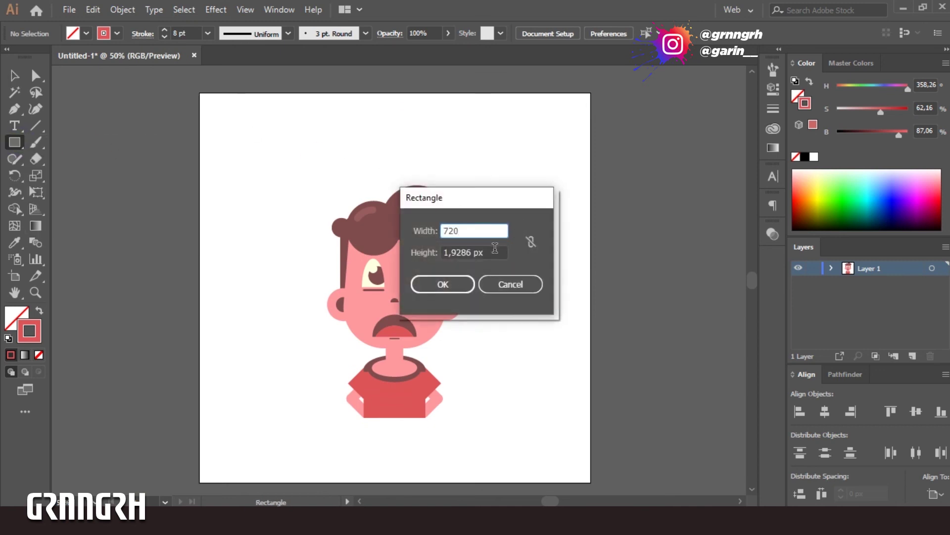
pyautogui.press('Tab')
pyautogui.write('72')
pyautogui.press('Return')
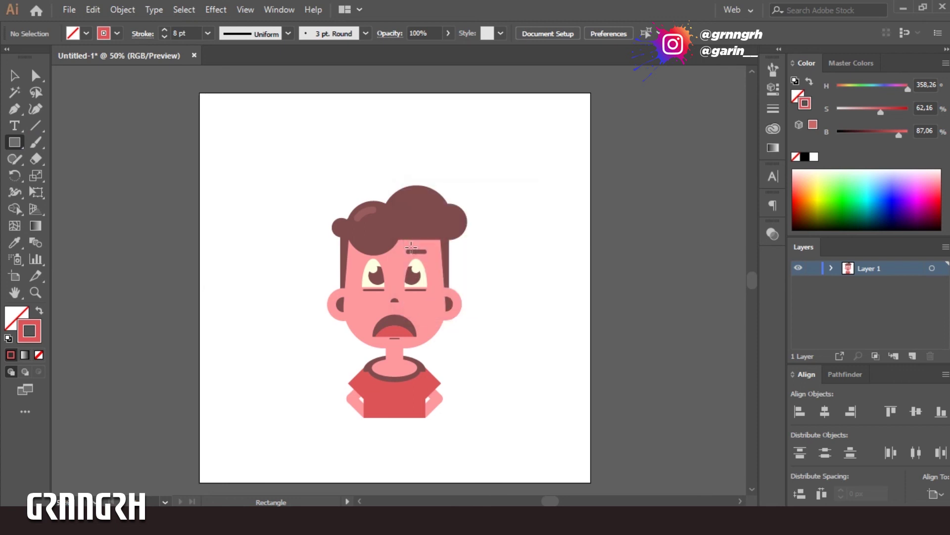
pyautogui.click(825, 411)
pyautogui.click(916, 412)
# Step: Swap the square's red outline colour to its fill and send the square behind the character
pyautogui.click(39, 311)
pyautogui.rightClick(366, 216)
pyautogui.moveTo(447, 436)
pyautogui.click(603, 422)
pyautogui.click(15, 76)
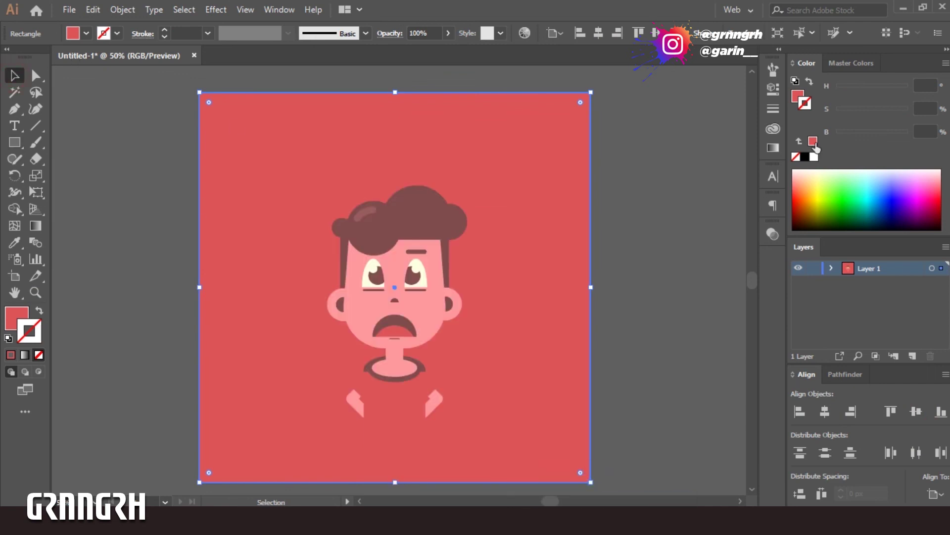
# Step: Recolour the background square light pink with hue 354.12, saturation 20% and brightness 100%
pyautogui.click(22, 315)
pyautogui.moveTo(871, 112)
pyautogui.mouseDown()
pyautogui.moveTo(854, 114)
pyautogui.moveTo(863, 113)
pyautogui.mouseUp()
pyautogui.moveTo(900, 139); pyautogui.dragTo(865, 110)
pyautogui.moveTo(917, 190); pyautogui.dragTo(943, 167)
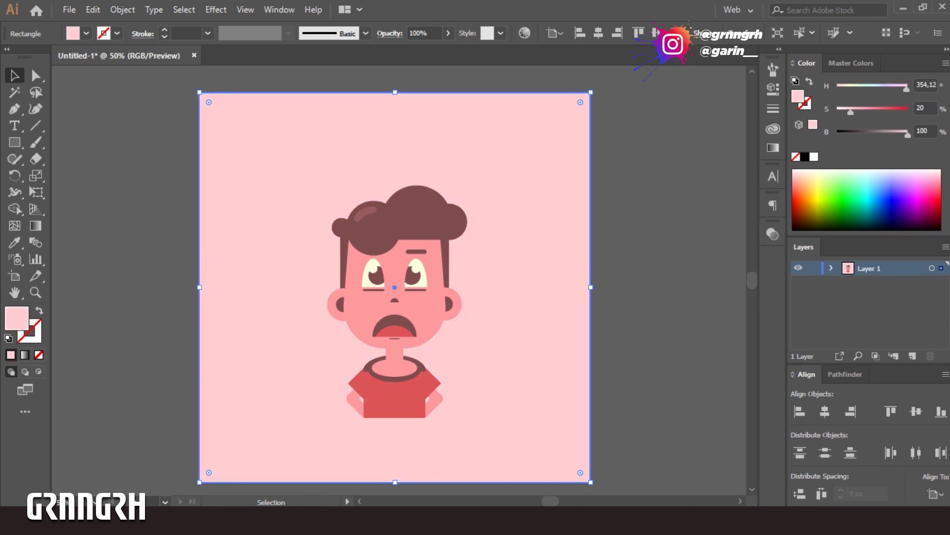
pyautogui.click(113, 171)
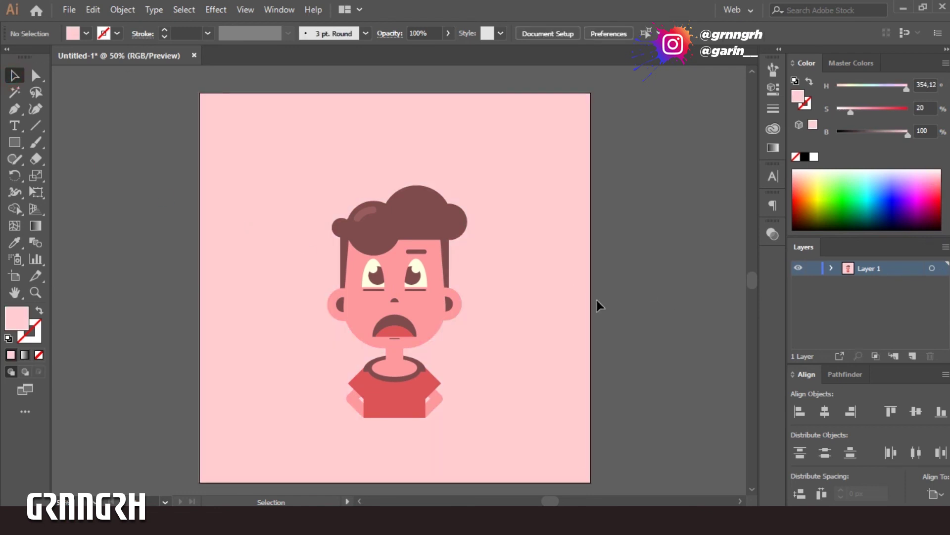